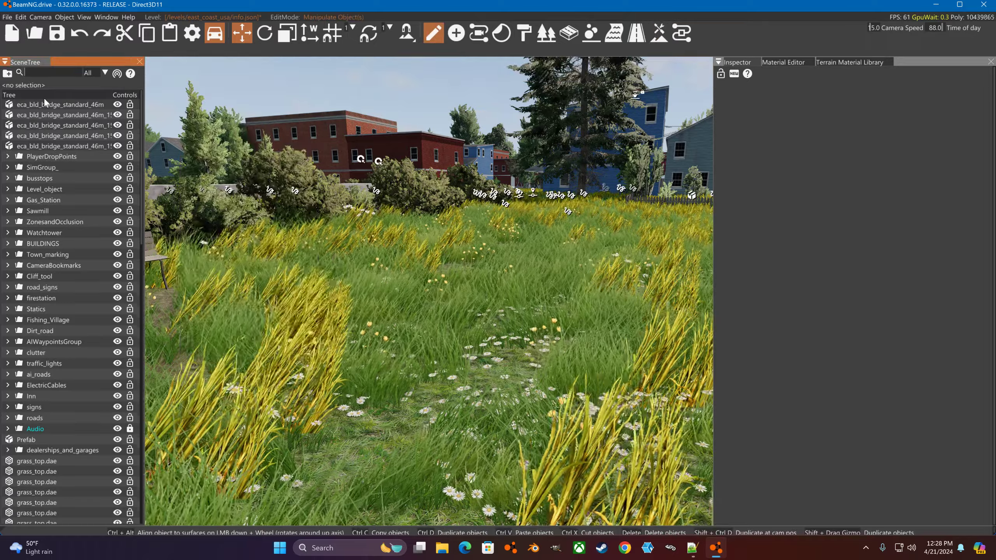
Filter the scene tree by "ground" and select the LongGrass ground cover object
text(grou)
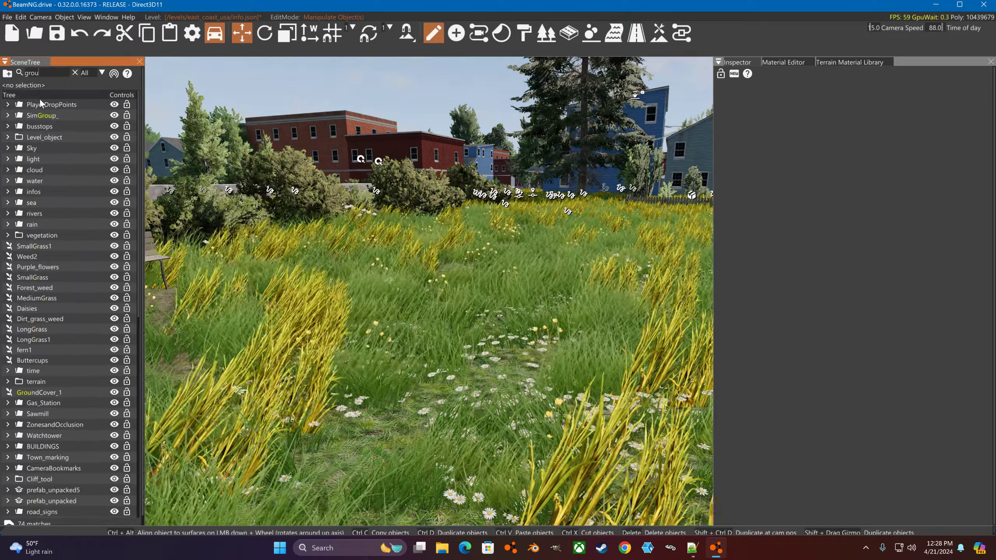
text(nd)
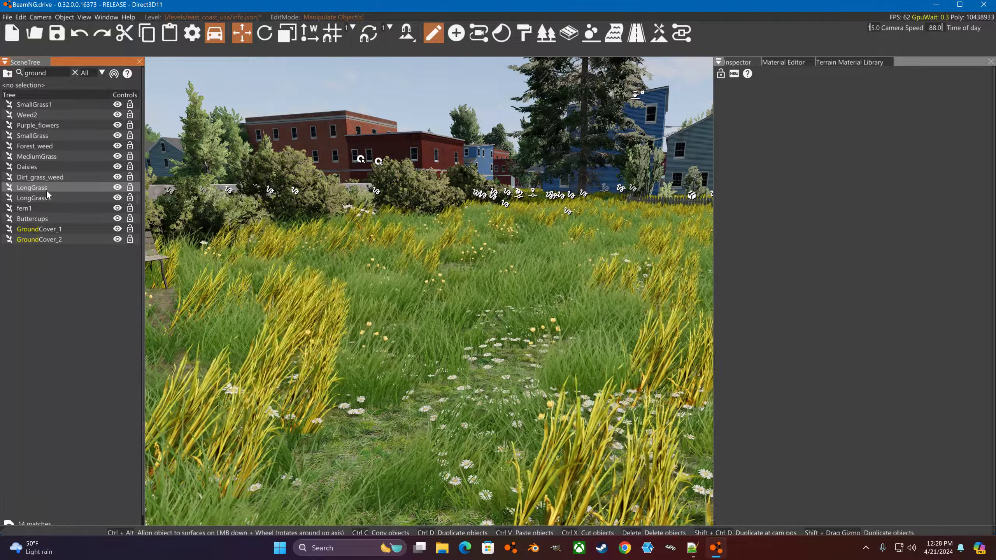
click(46, 188)
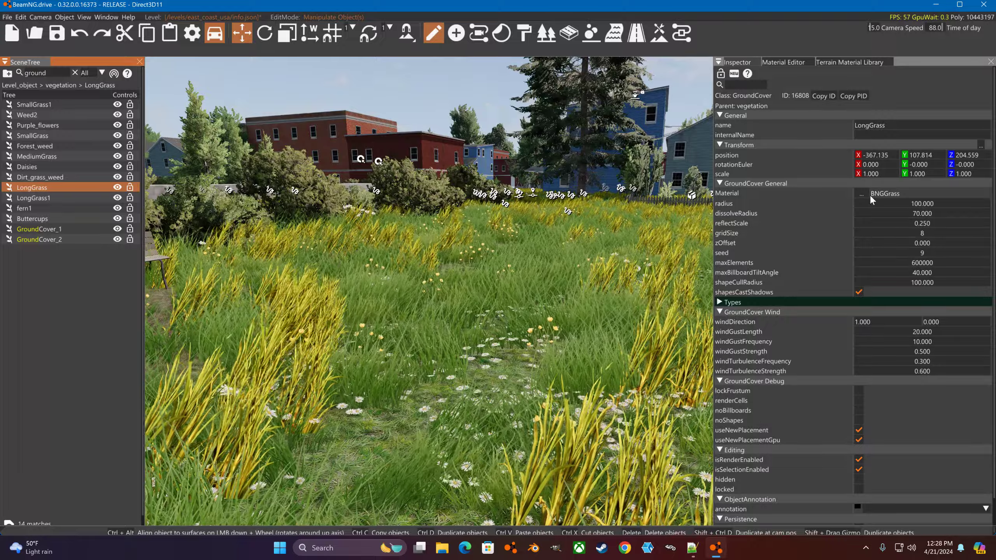
click(94, 197)
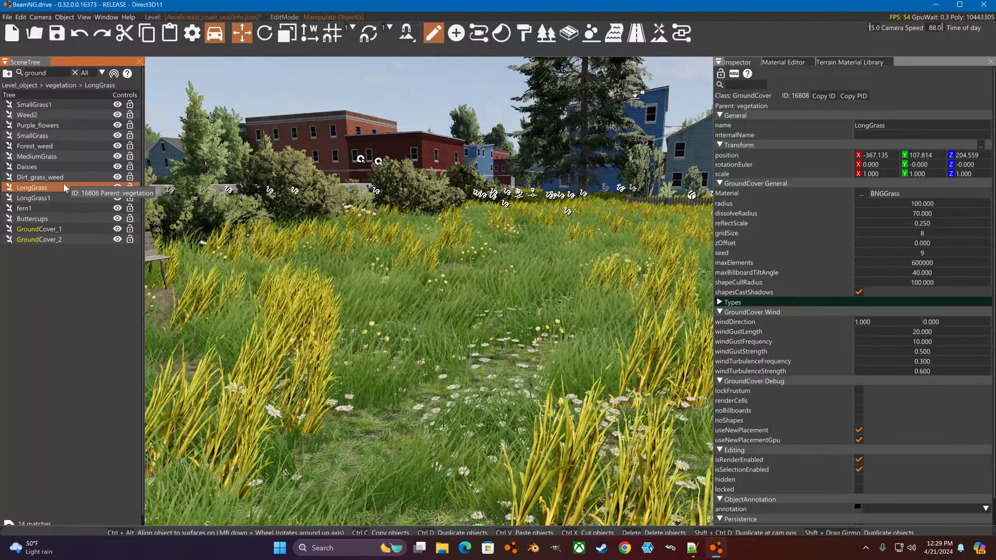
Compare the materials and general settings of the other ground cover objects, including Weed2, SmallGrass, Buttercups, GroundCover_1 and GroundCover_2
click(59, 104)
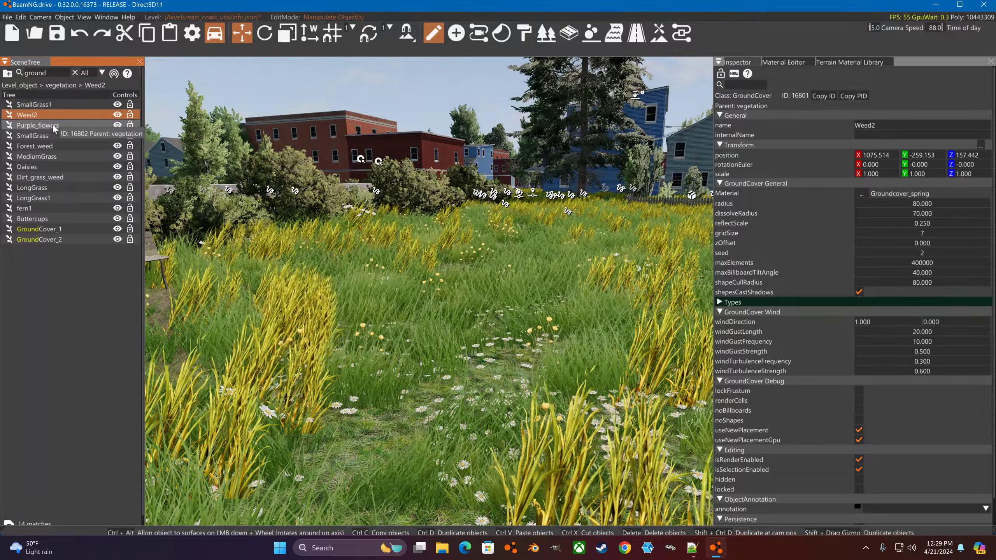
click(49, 136)
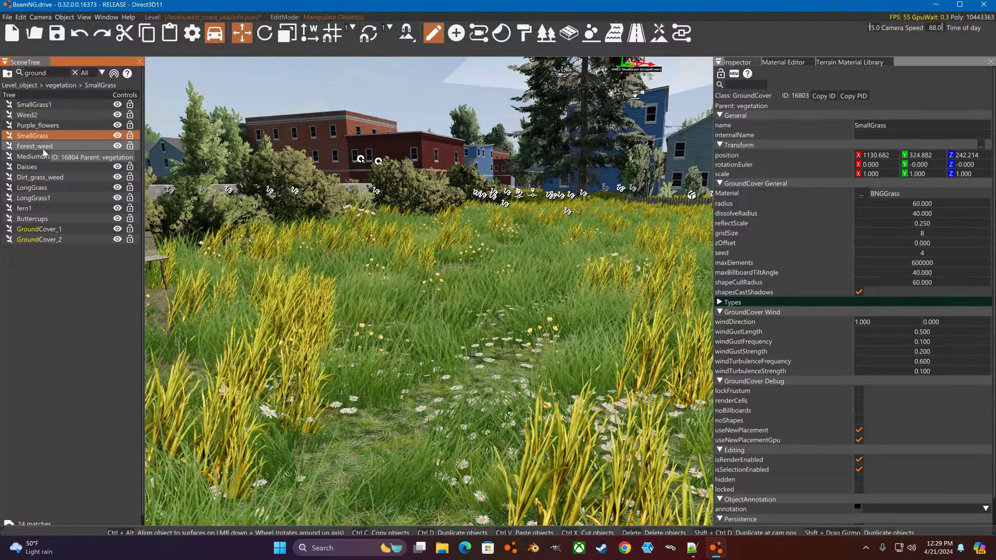
click(32, 206)
click(33, 218)
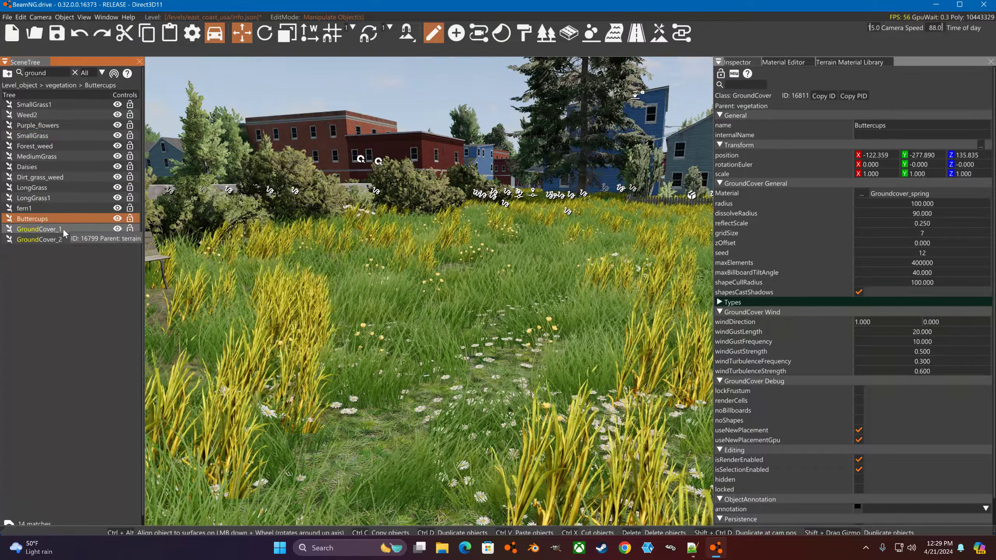
click(62, 229)
click(56, 239)
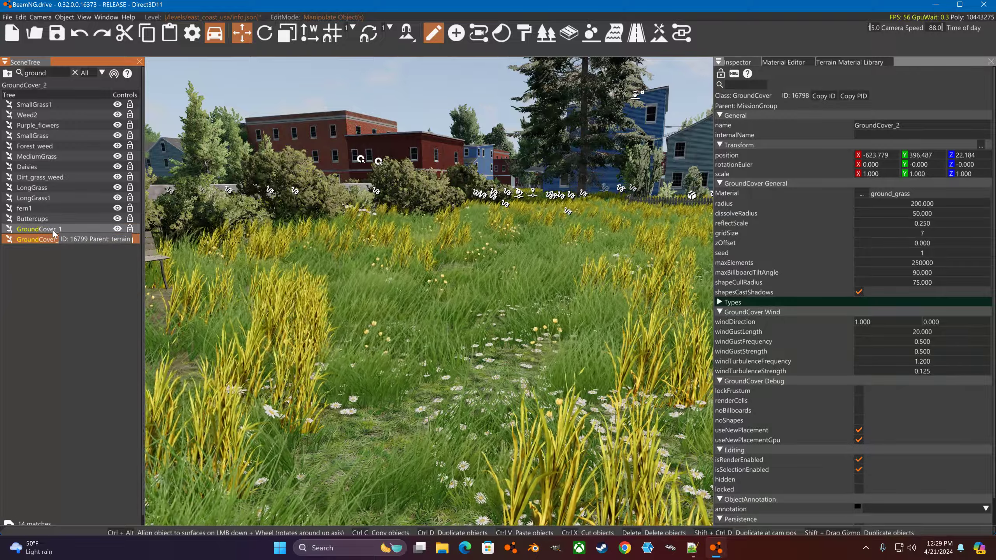
click(52, 229)
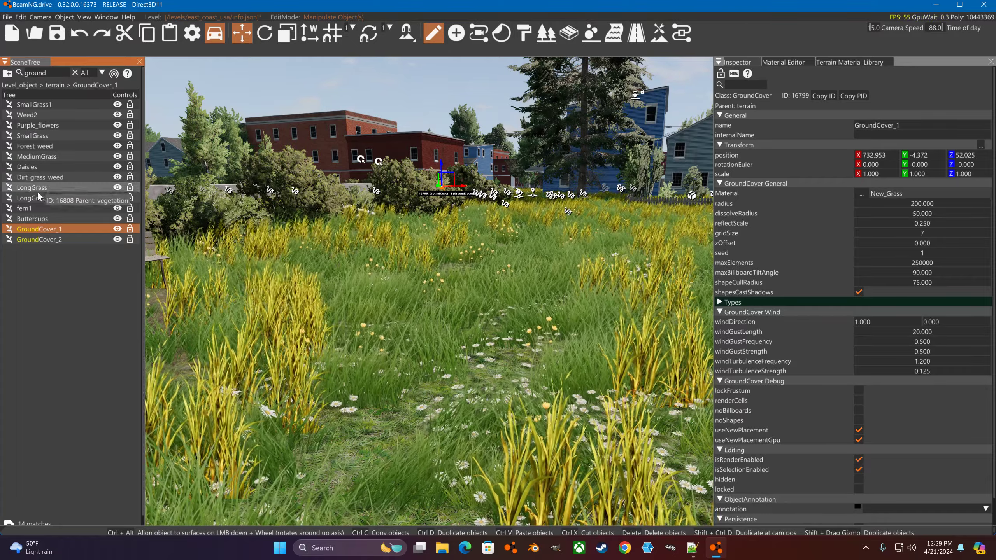
Select LongGrass, expand its type entries [0] to [2], and examine their billboard UVs, terrain layers, probabilities and sizes
click(35, 187)
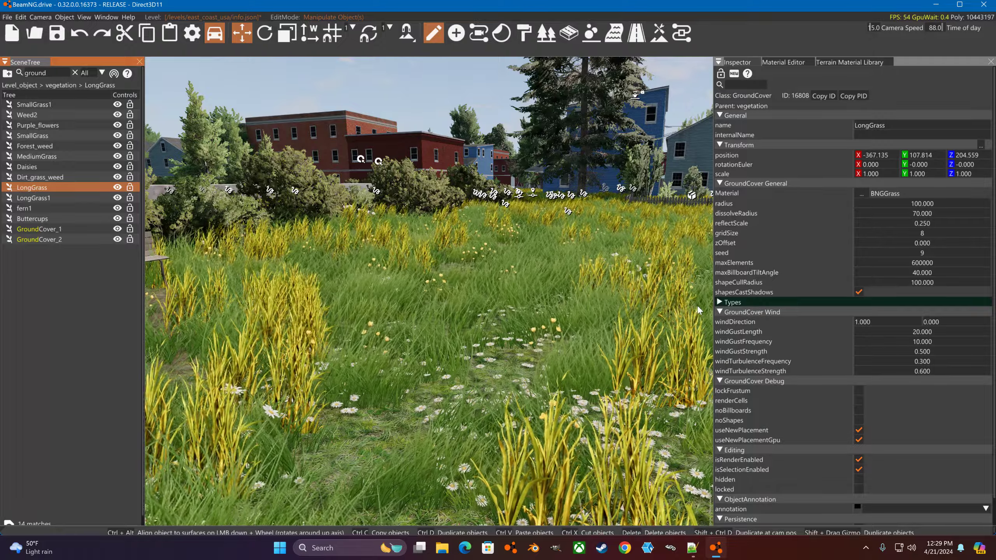
click(717, 302)
click(724, 312)
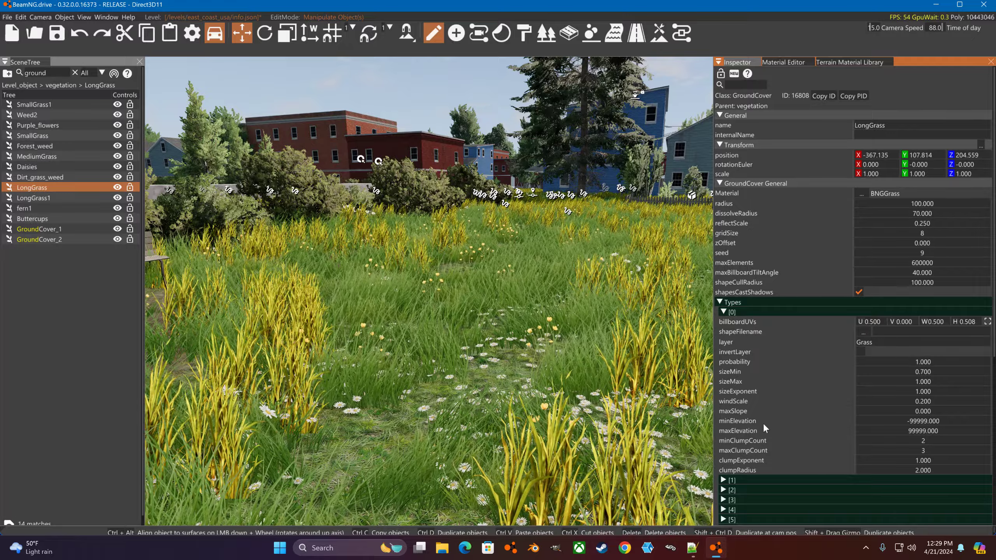
click(723, 480)
scroll(781, 440, down, 1)
scroll(780, 440, down, 1)
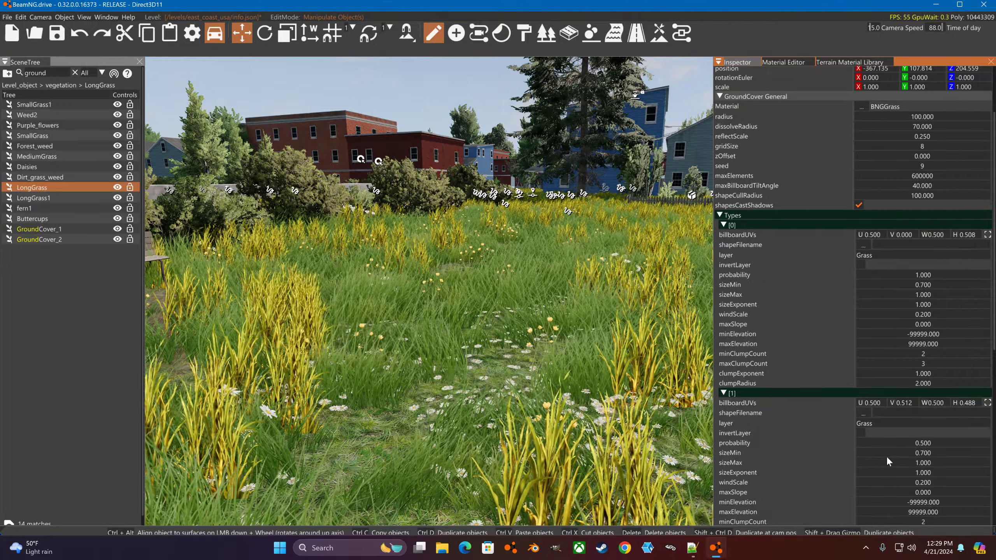
scroll(886, 456, down, 2)
scroll(807, 464, down, 2)
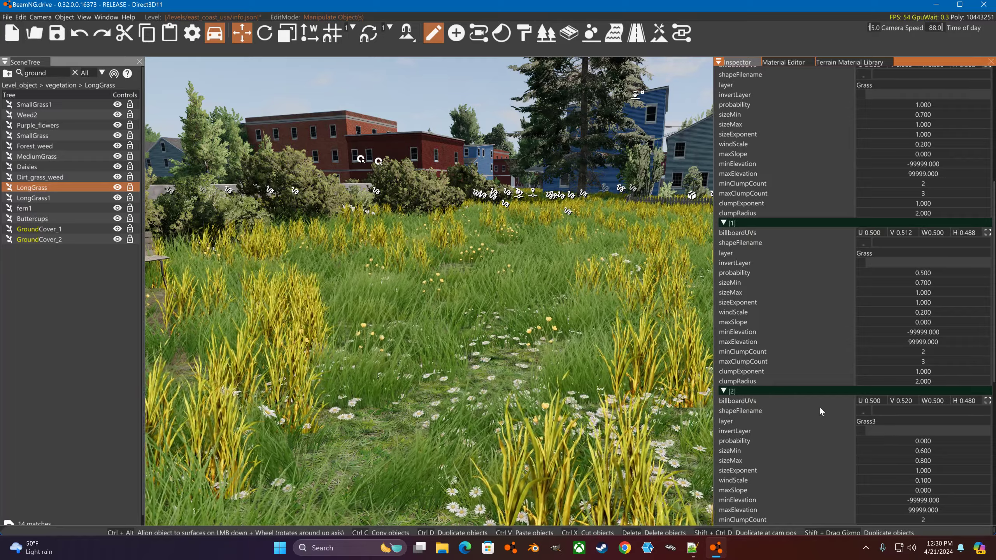
double_click(878, 420)
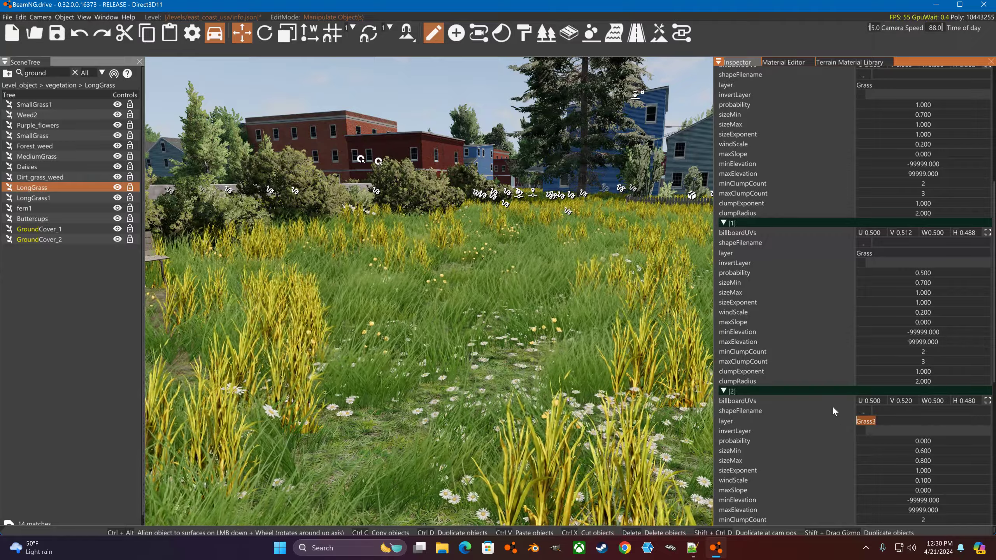
Switch to GIMP, paste the screenshot of the LongGrass type settings as a new image, and return to BeamNG.drive
scroll(871, 308, up, 1)
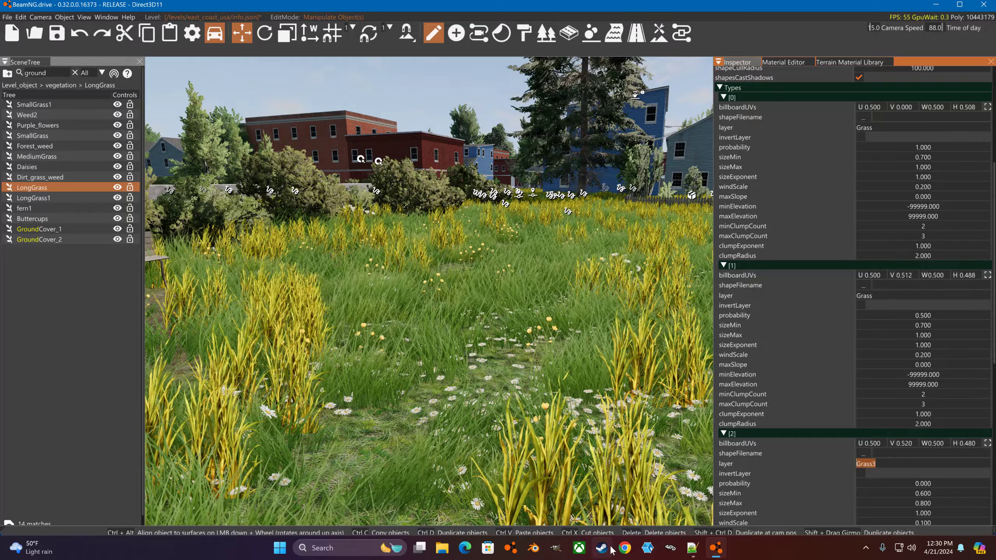
click(558, 548)
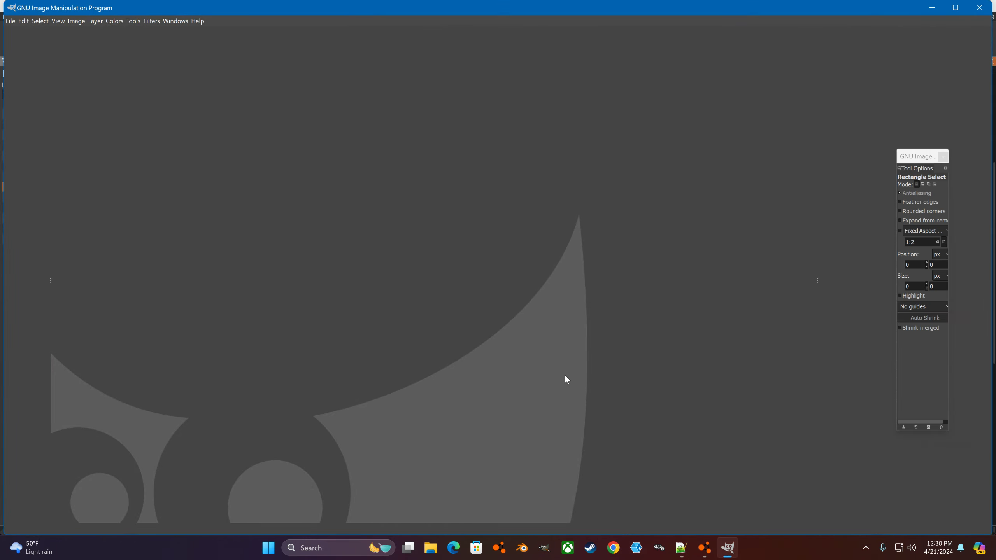
key(shift+ctrl+v)
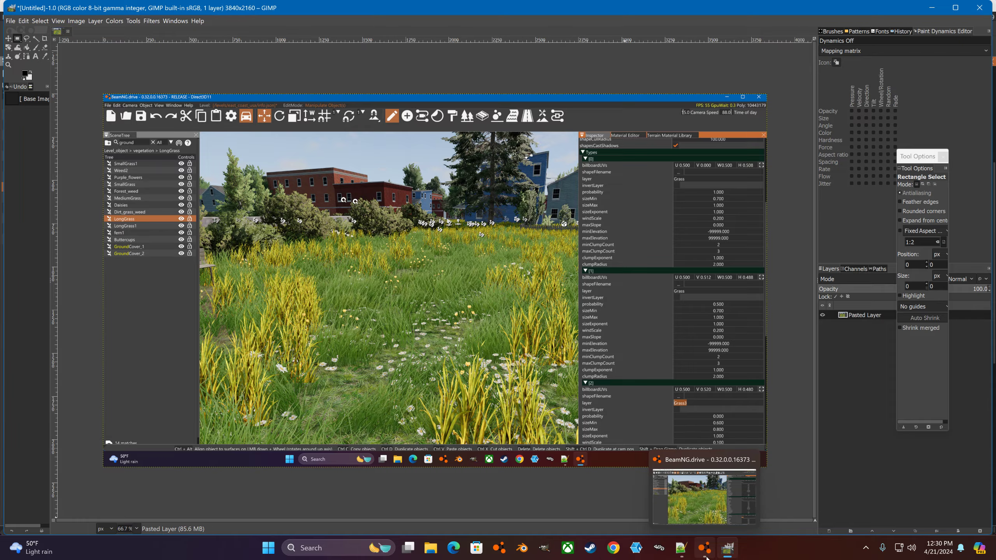
click(705, 554)
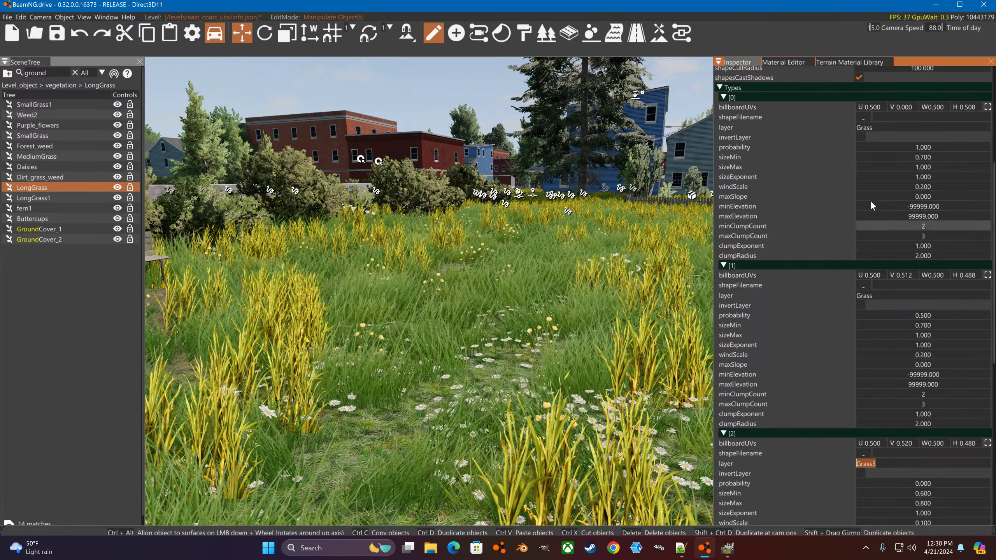
Bring up the BNGGrass material in the Material Editor by searching for "bng"
click(781, 63)
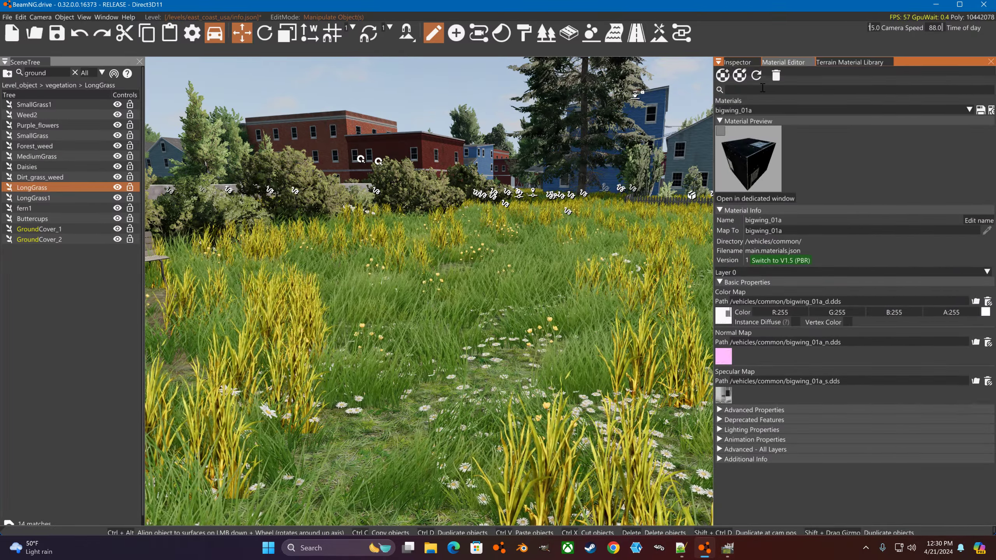
right_drag(553, 135, 494, 157)
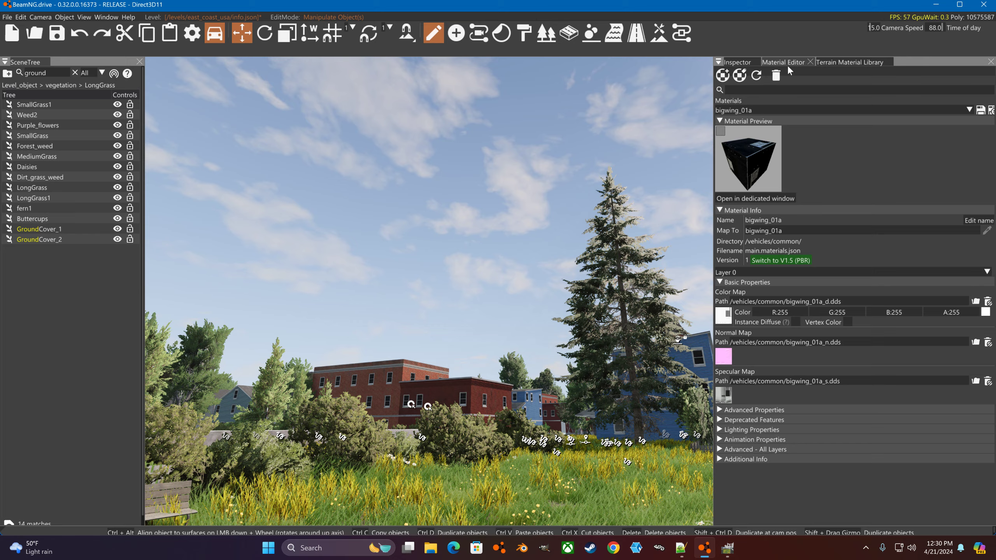
click(761, 91)
text(bng)
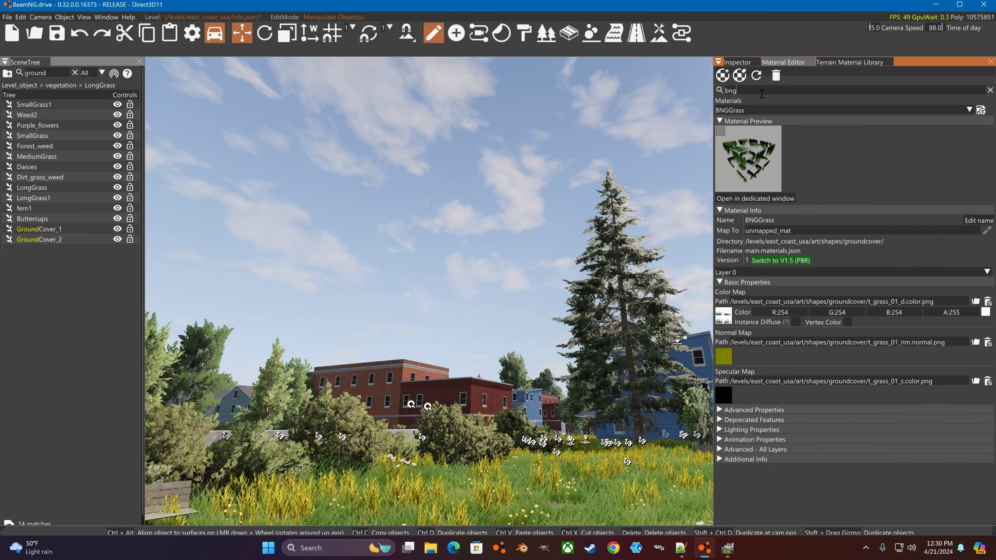
Examine BNGGrass's texture maps and its advanced, lighting and all-layers properties, including the alpha clip and double-sided settings
mouse_move(732, 322)
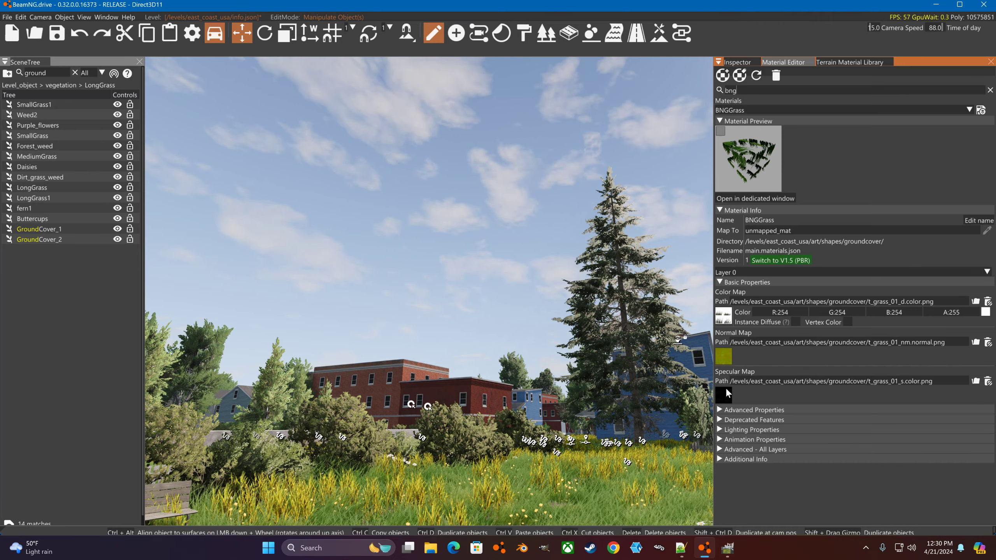
click(722, 407)
scroll(746, 388, down, 4)
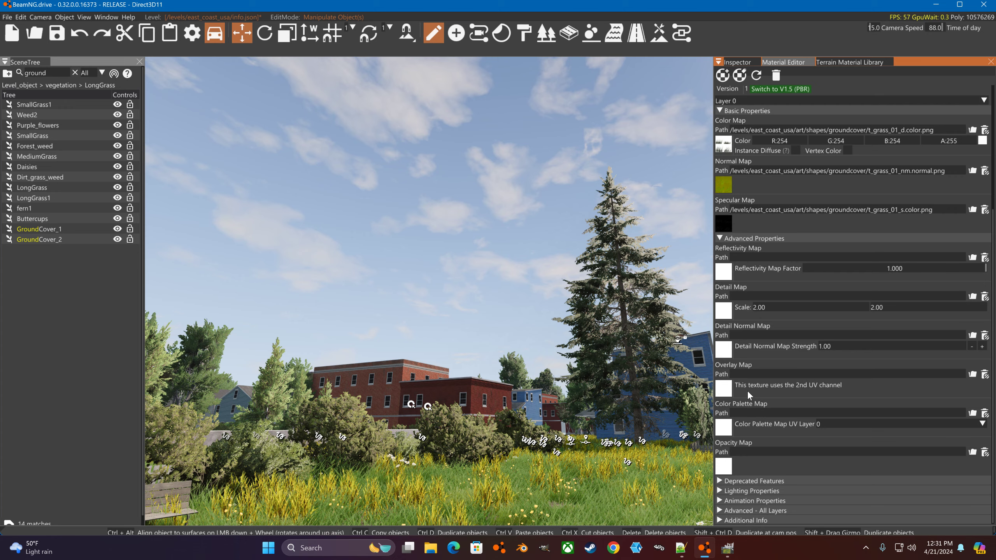
click(728, 491)
scroll(739, 453, down, 2)
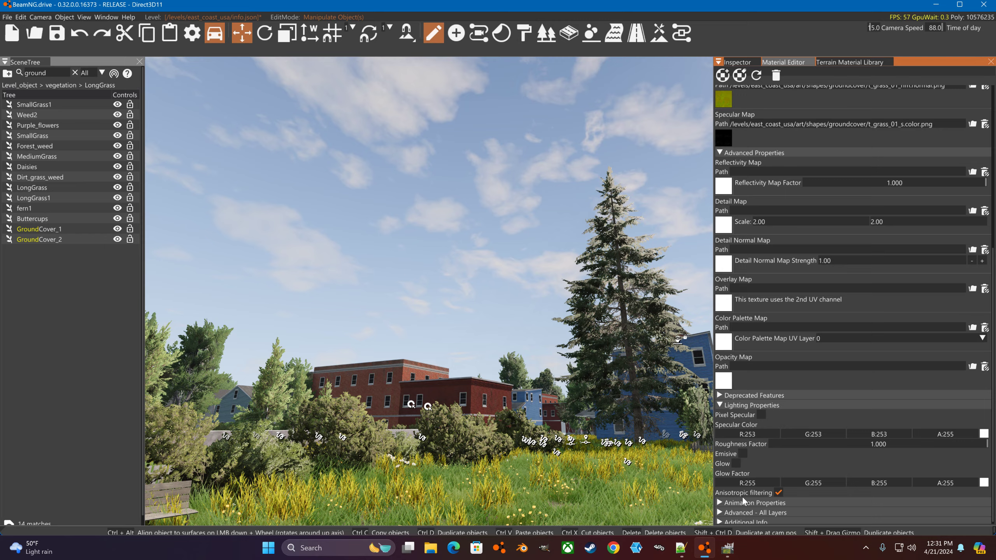
click(732, 512)
scroll(737, 506, down, 2)
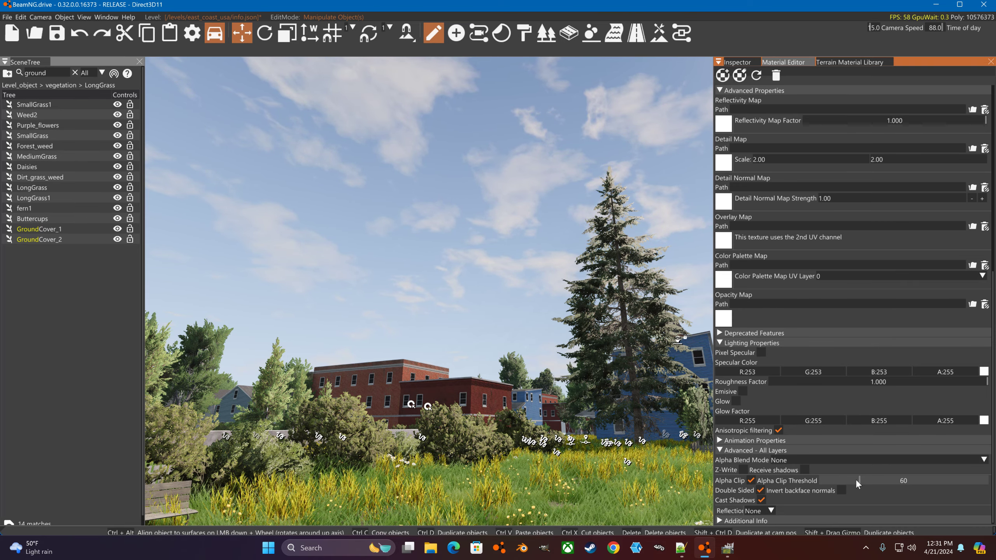
scroll(855, 479, up, 3)
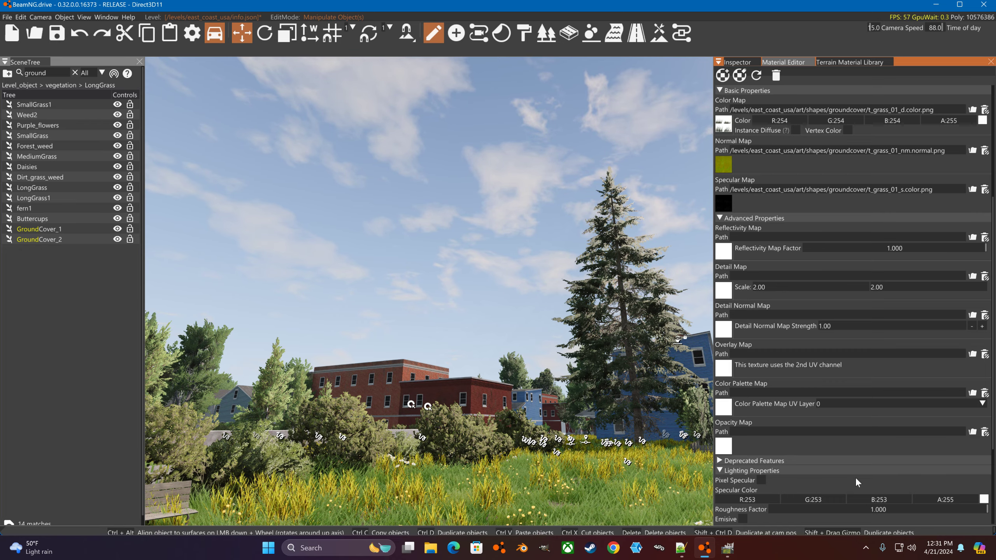
scroll(855, 483, down, 3)
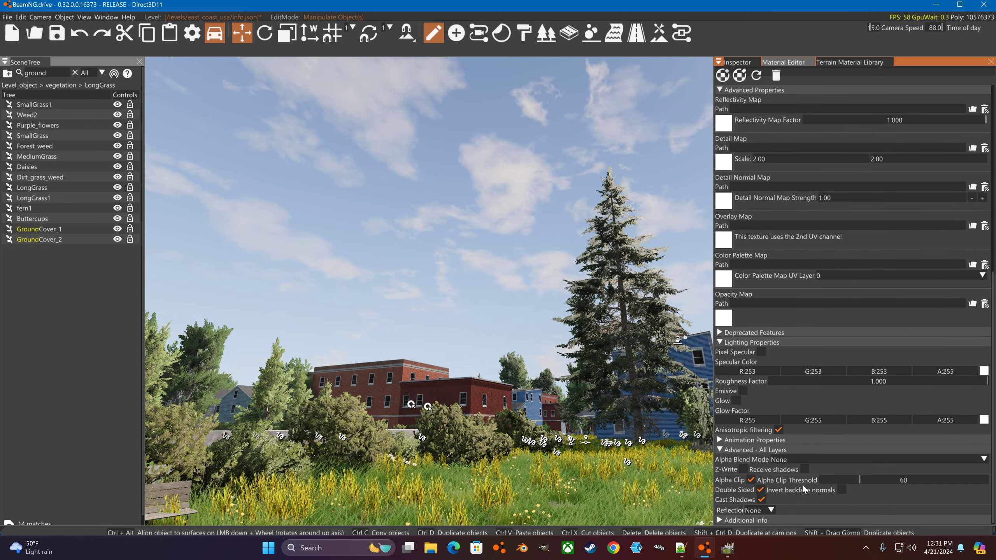
scroll(861, 476, up, 5)
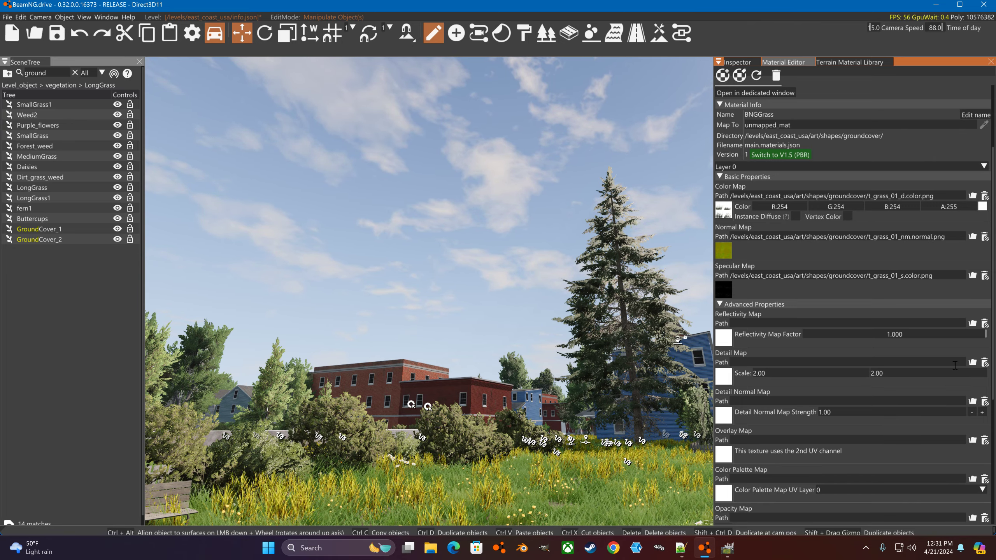
Restore the maximized world editor window to a smaller size that exposes the desktop shortcuts
double_click(880, 9)
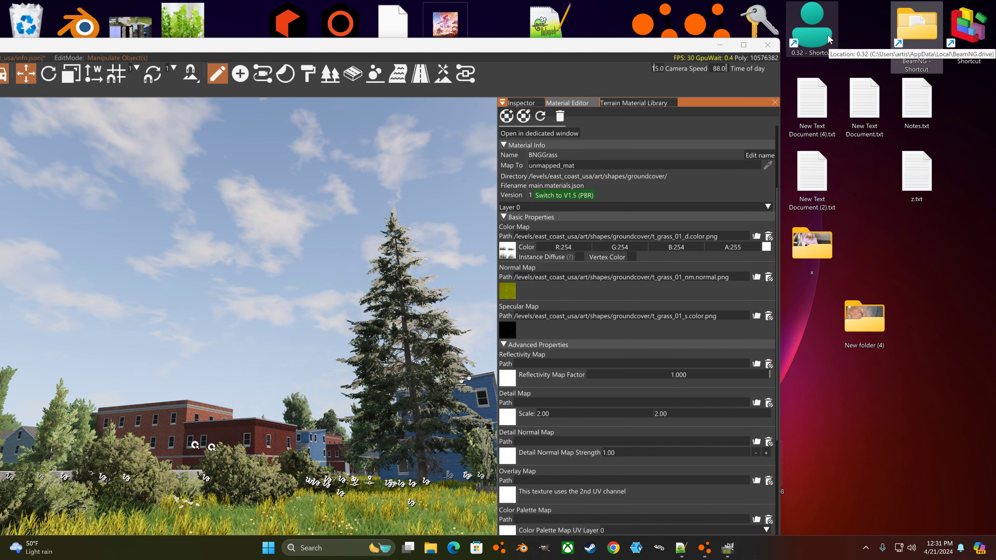
double_click(932, 39)
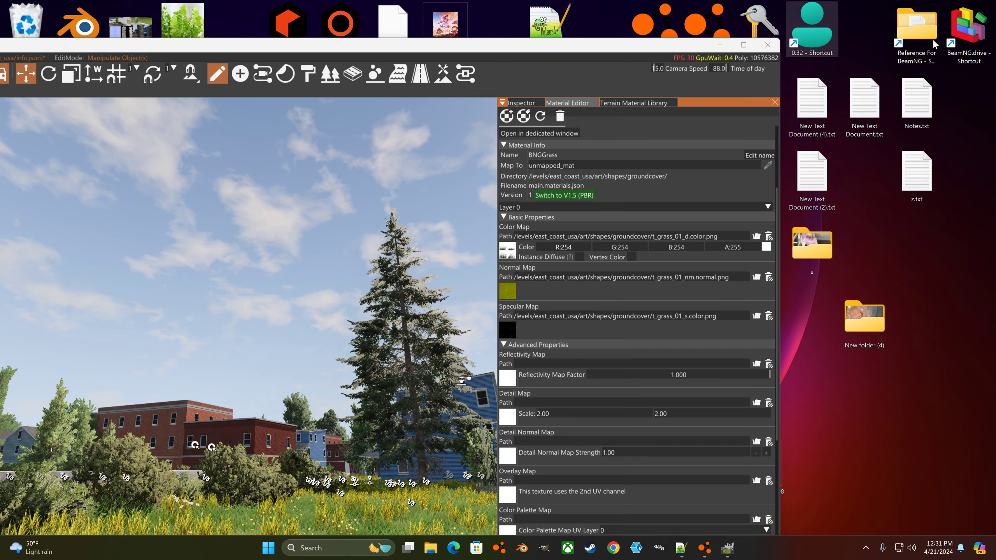
scroll(567, 278, up, 2)
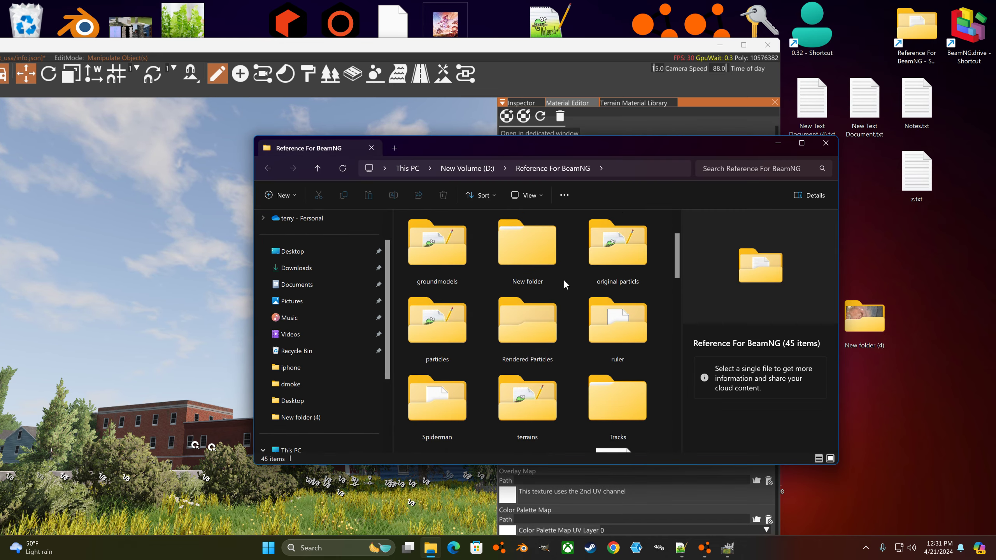
click(529, 195)
click(527, 298)
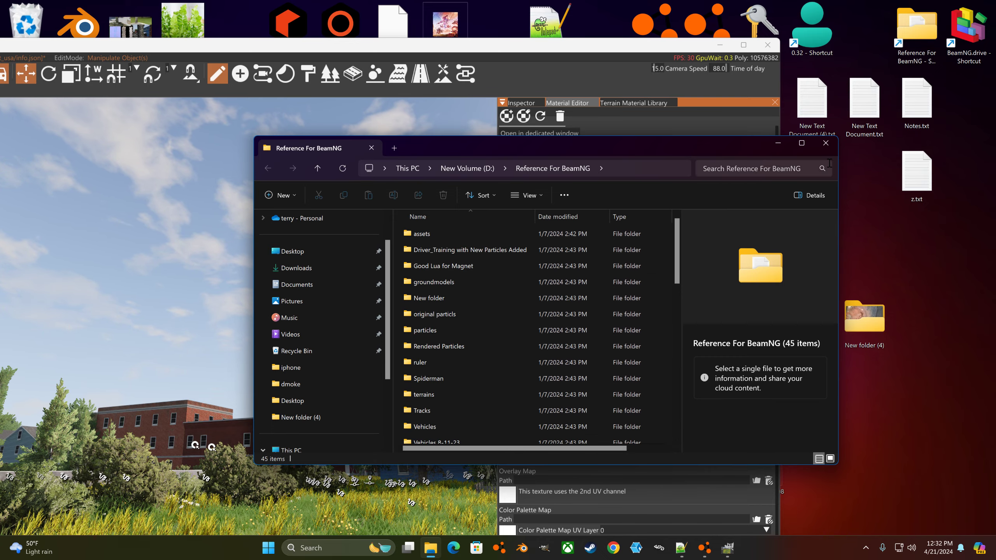
click(825, 142)
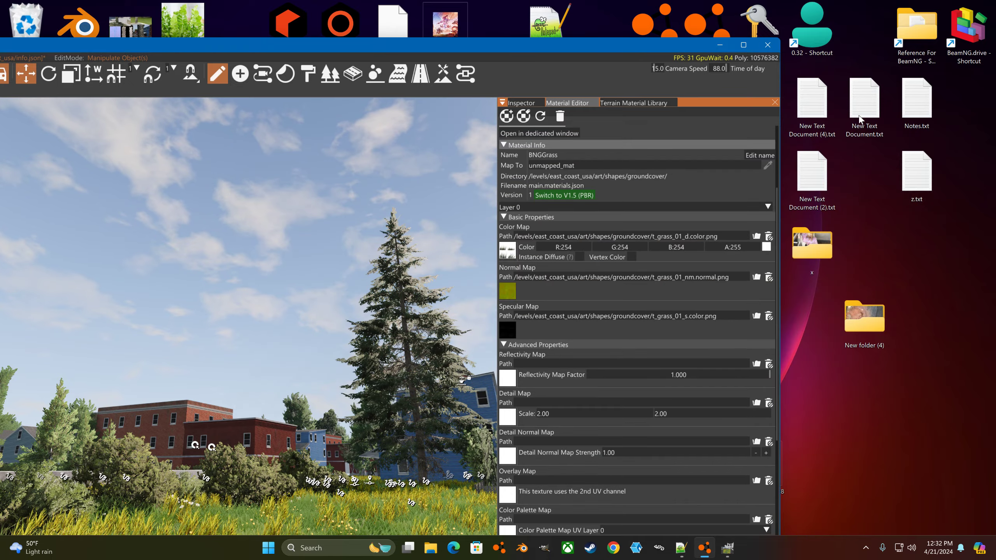
Open the BeamNG.drive game folder from the desktop shortcut and go to content > levels > east_coast_usa.zip
double_click(979, 27)
double_click(455, 280)
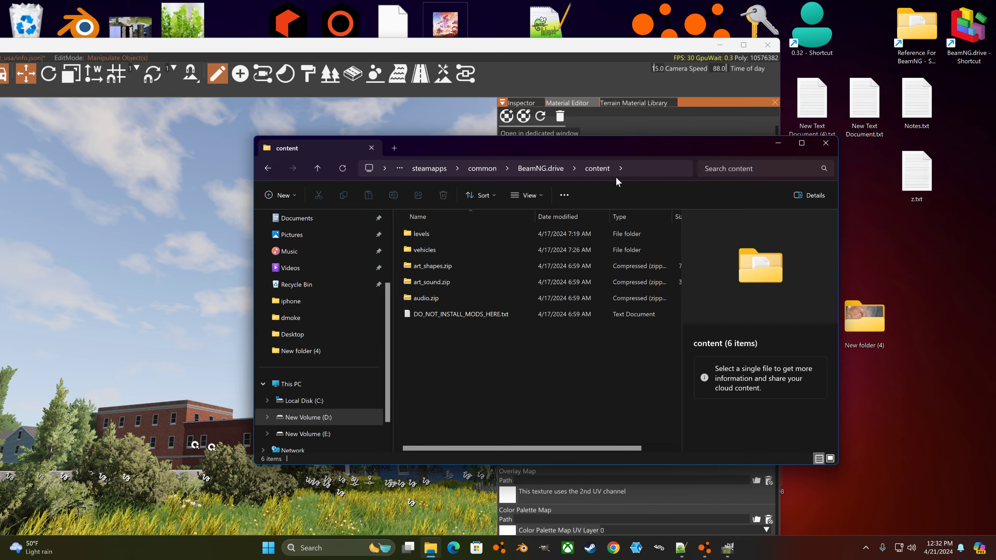
double_click(427, 236)
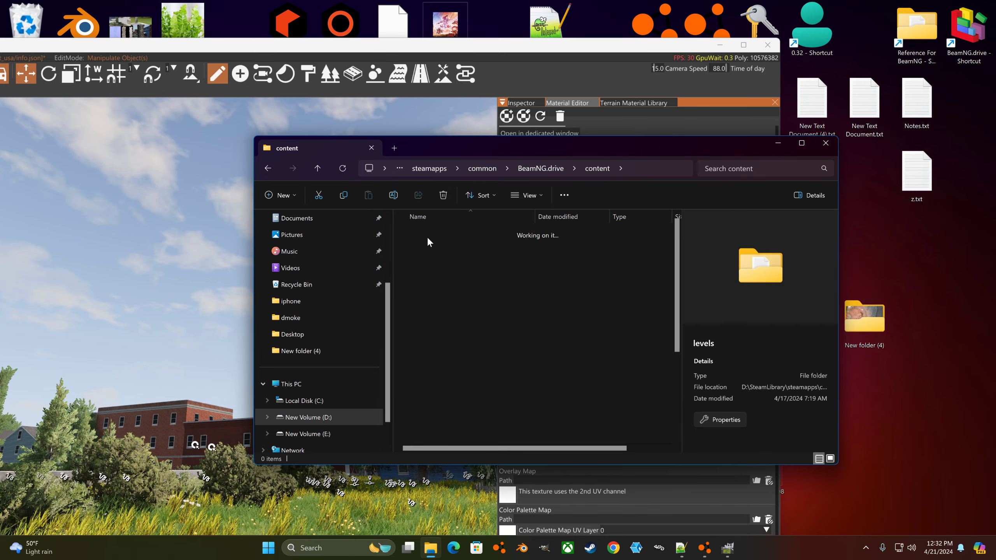
scroll(434, 359, down, 2)
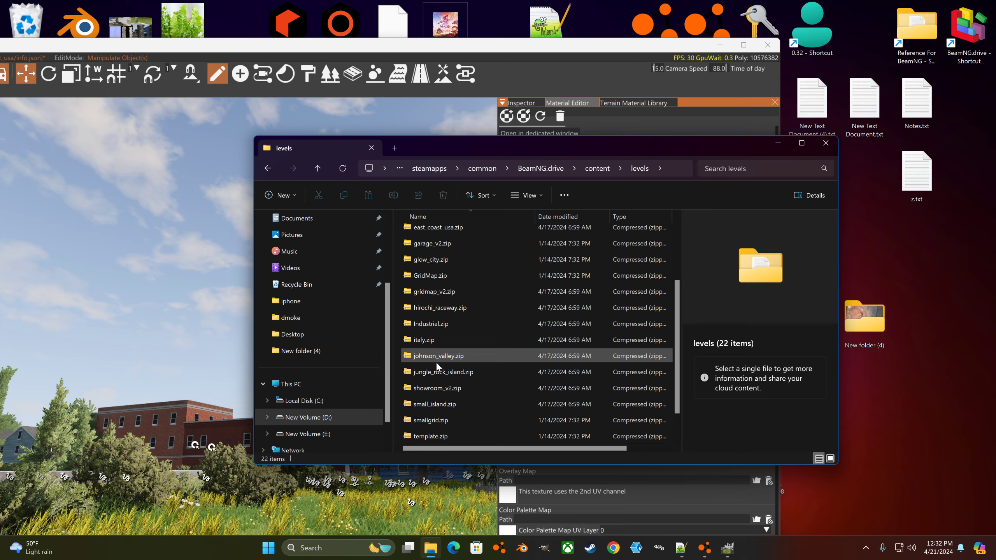
scroll(451, 323, up, 2)
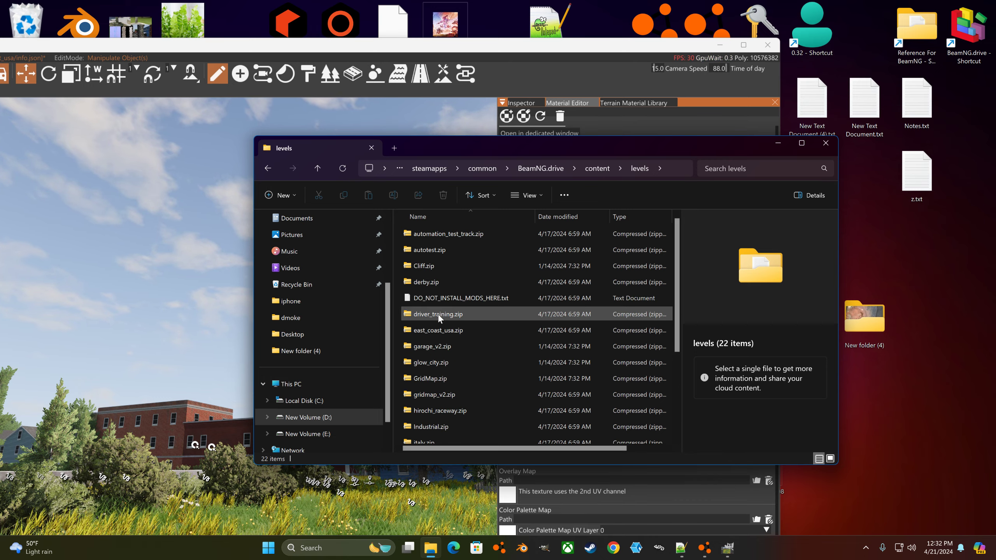
double_click(430, 330)
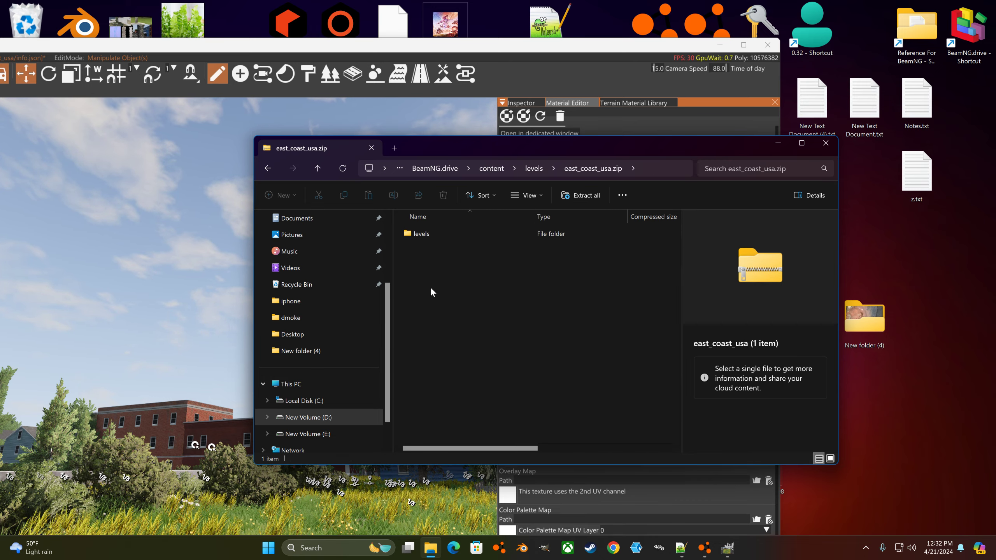
Browse inside the archive to the levels/east_coast_usa/art/shapes/groundcover folder
click(423, 229)
double_click(424, 231)
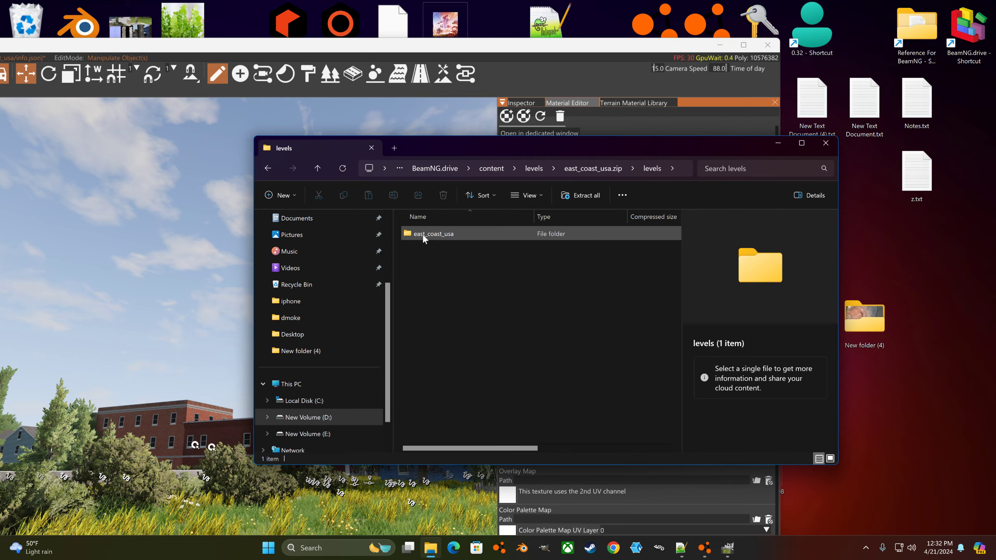
double_click(422, 232)
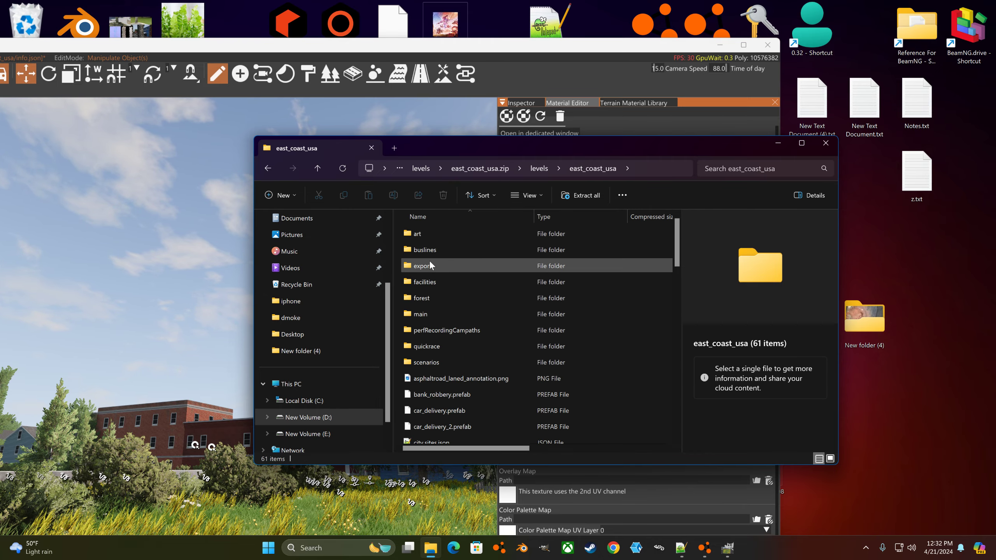
double_click(424, 233)
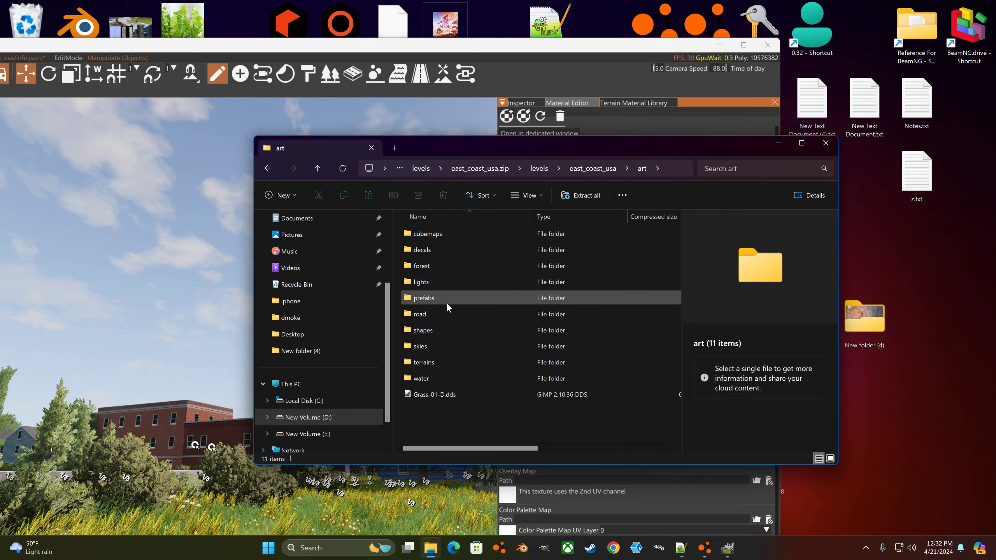
mouse_move(530, 149)
mouse_down()
mouse_move(597, 285)
mouse_move(533, 162)
mouse_up()
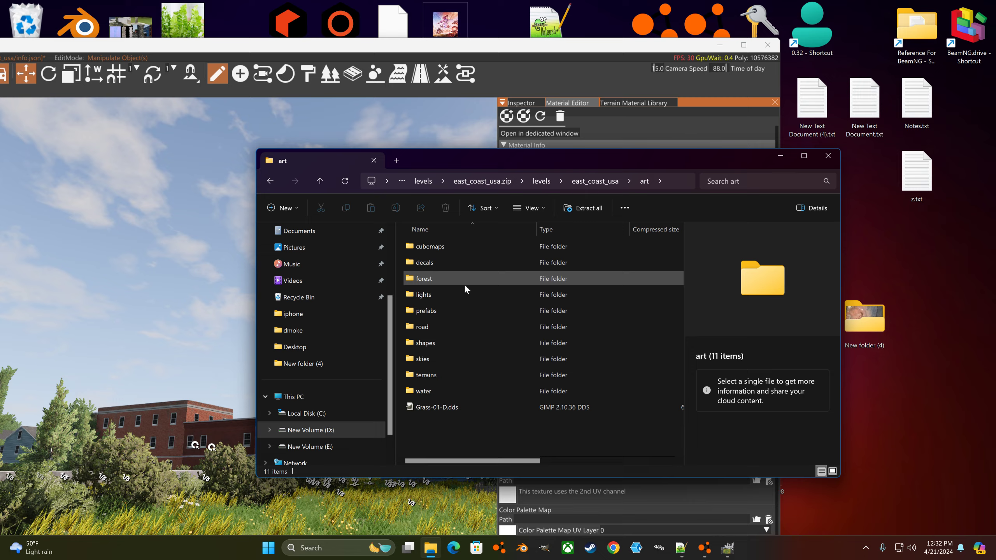
double_click(440, 343)
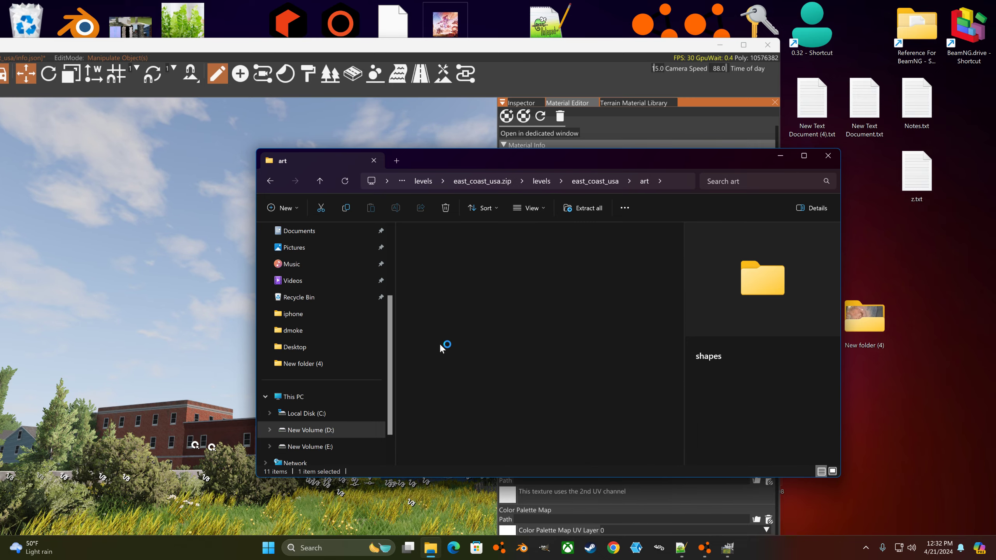
double_click(423, 279)
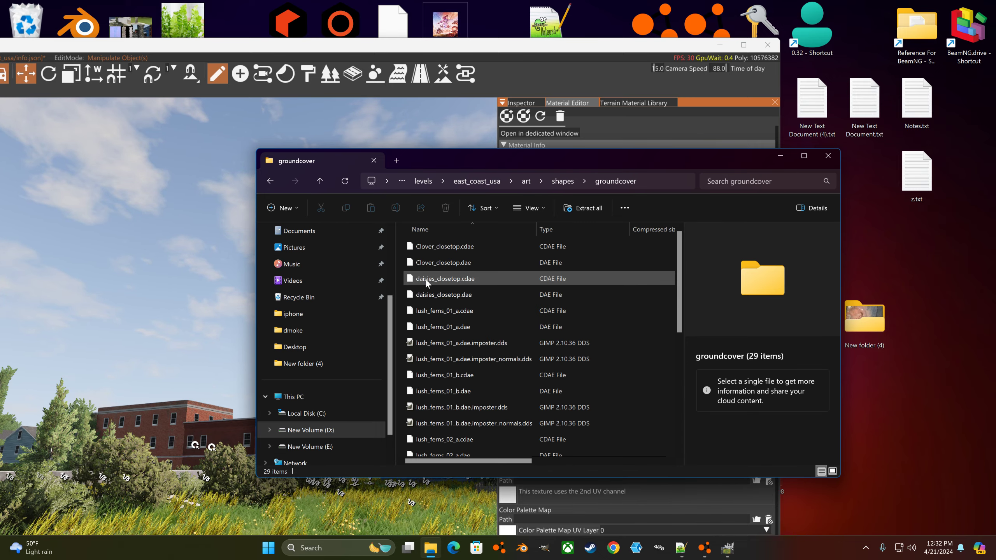
Open main.materials.json in Notepad++, examine the folder path in BNGGrass's colorMap, and close the editor without reloading the externally modified file
scroll(494, 373, down, 5)
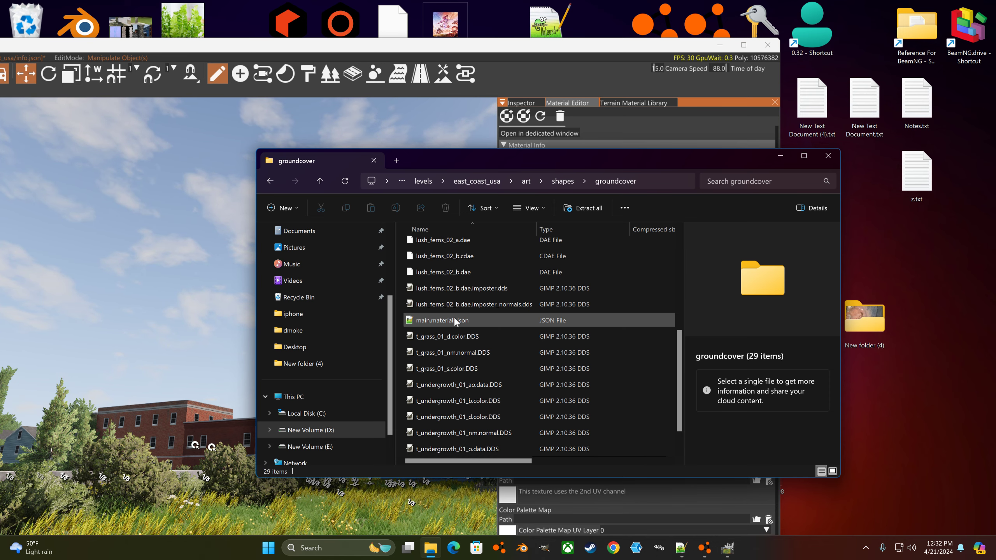
double_click(454, 319)
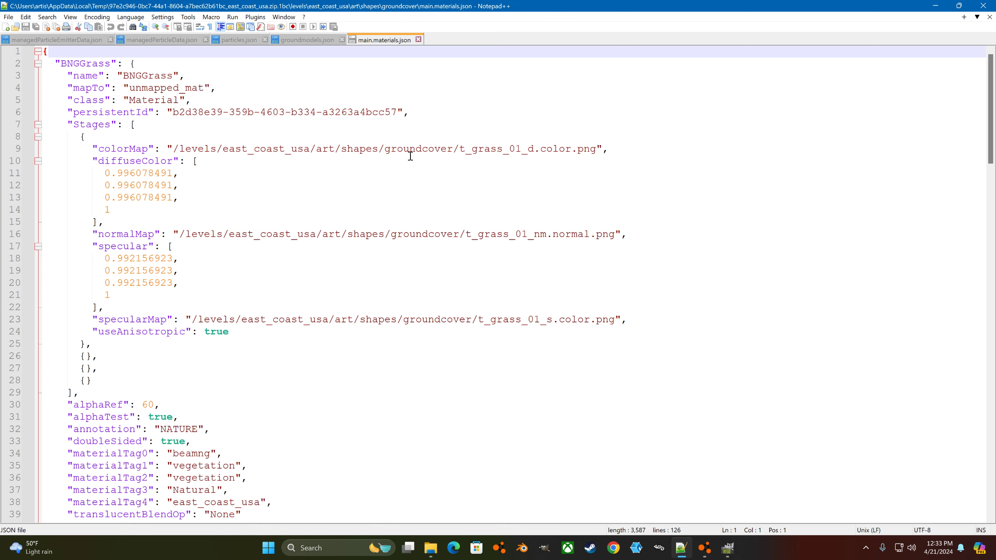
drag(459, 150, 174, 148)
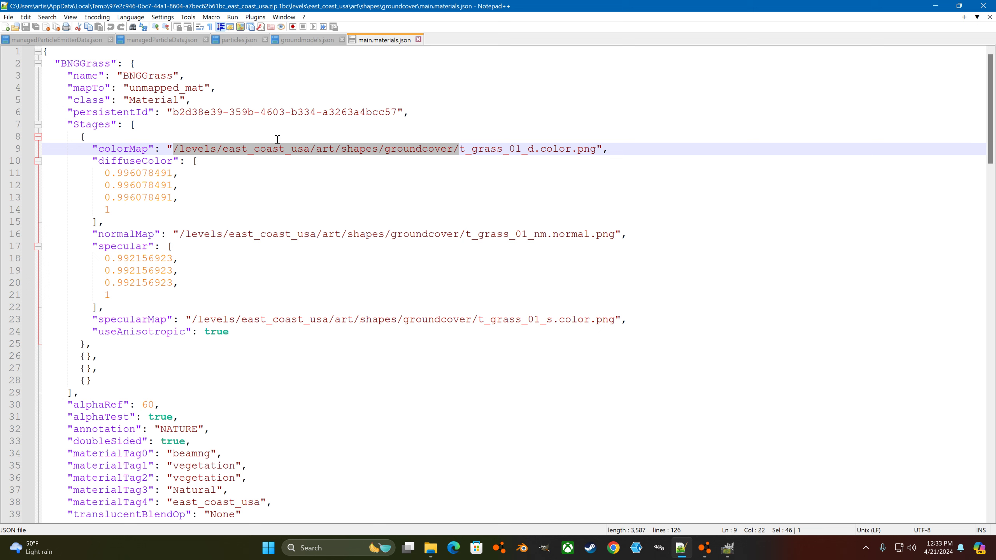
click(339, 152)
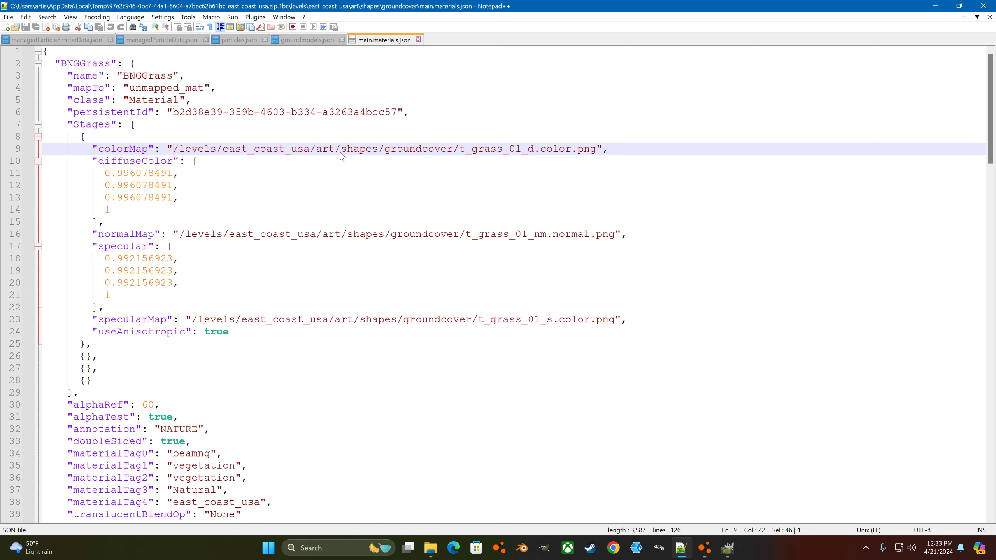
drag(172, 149, 458, 150)
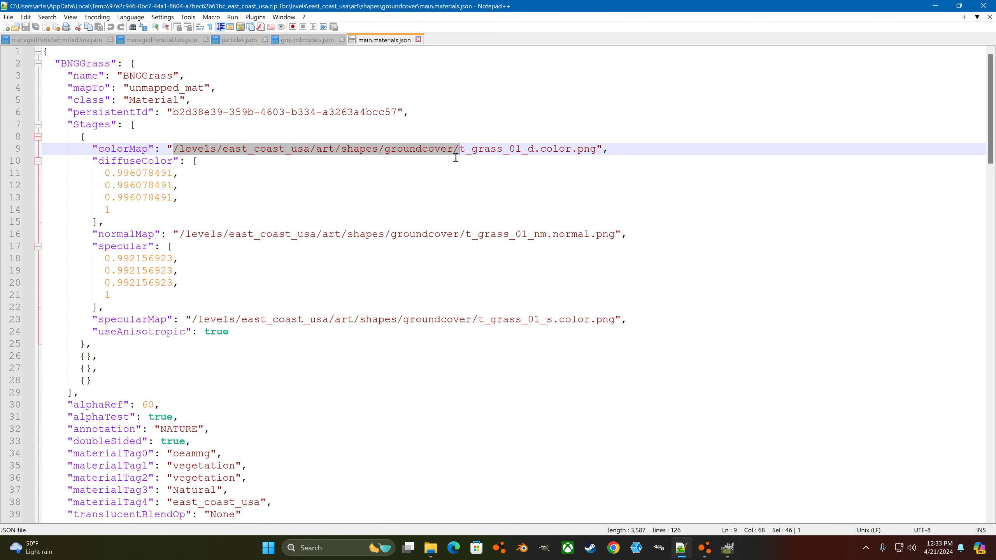
click(456, 154)
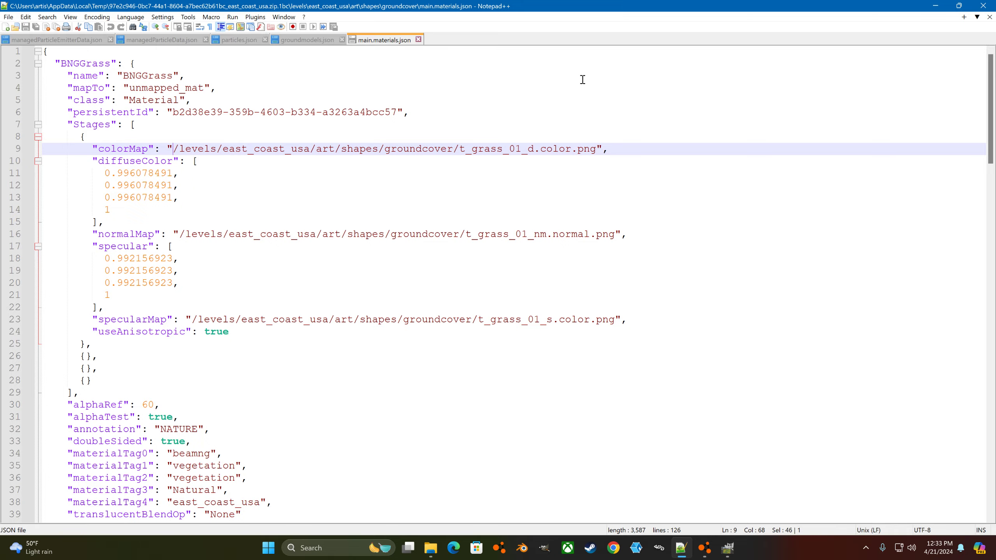
click(990, 4)
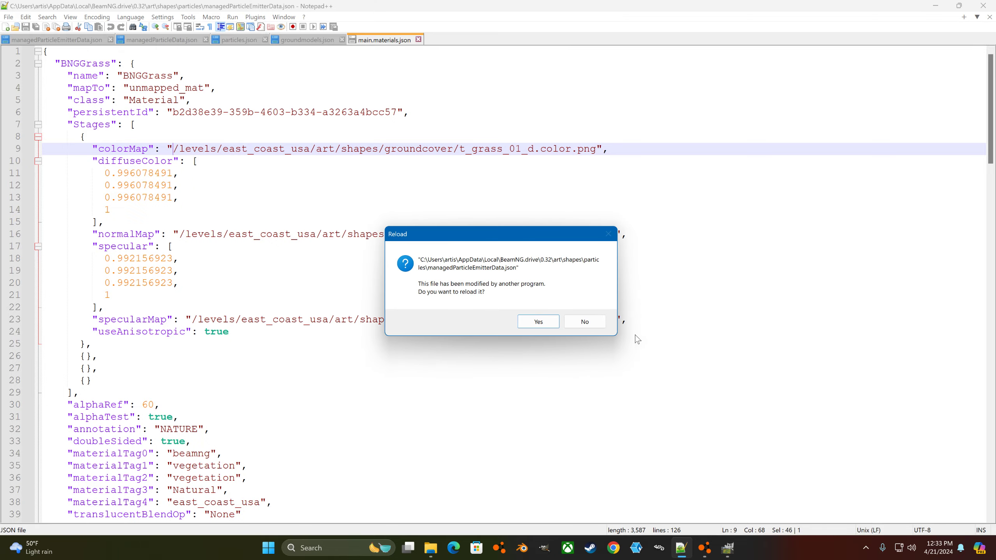
click(585, 322)
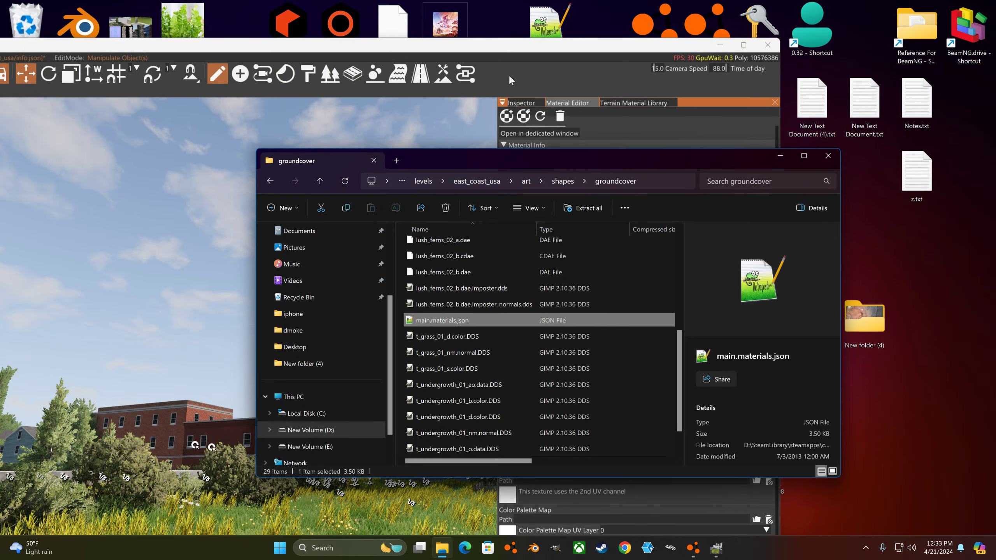
Rearrange the windows to expose the desktop and copy the groundcover folder from the archive's shapes folder onto it
drag(541, 42, 225, 62)
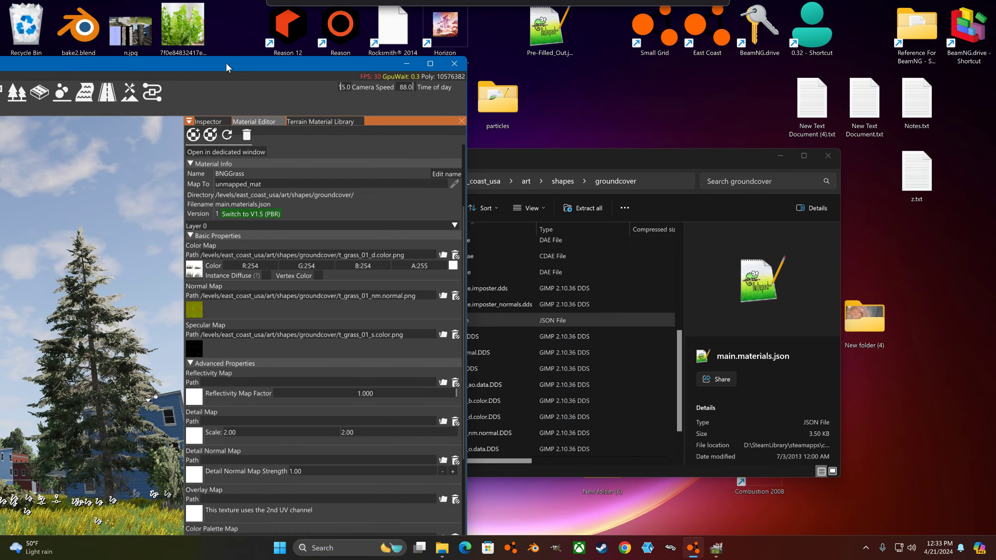
drag(520, 164, 578, 220)
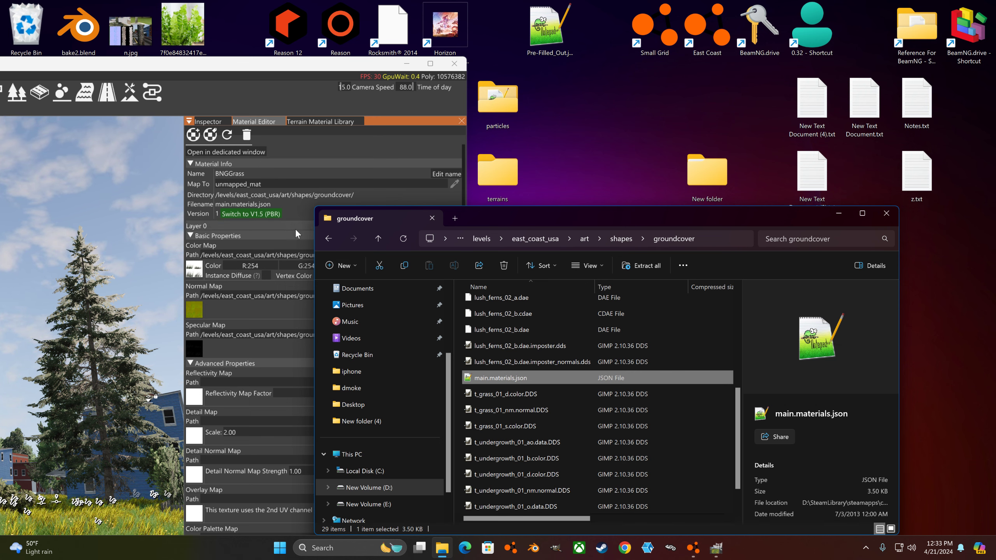
drag(324, 63, 263, 59)
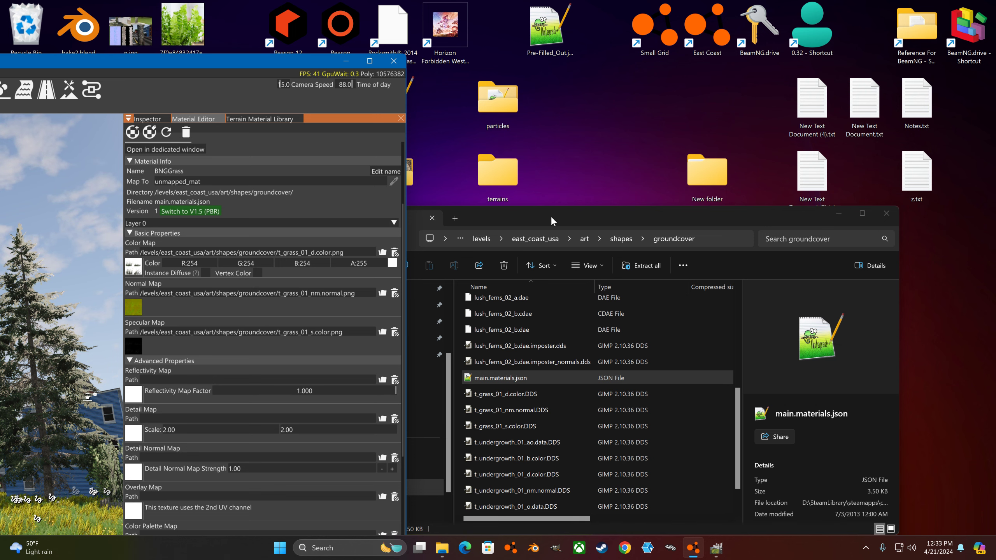
click(620, 239)
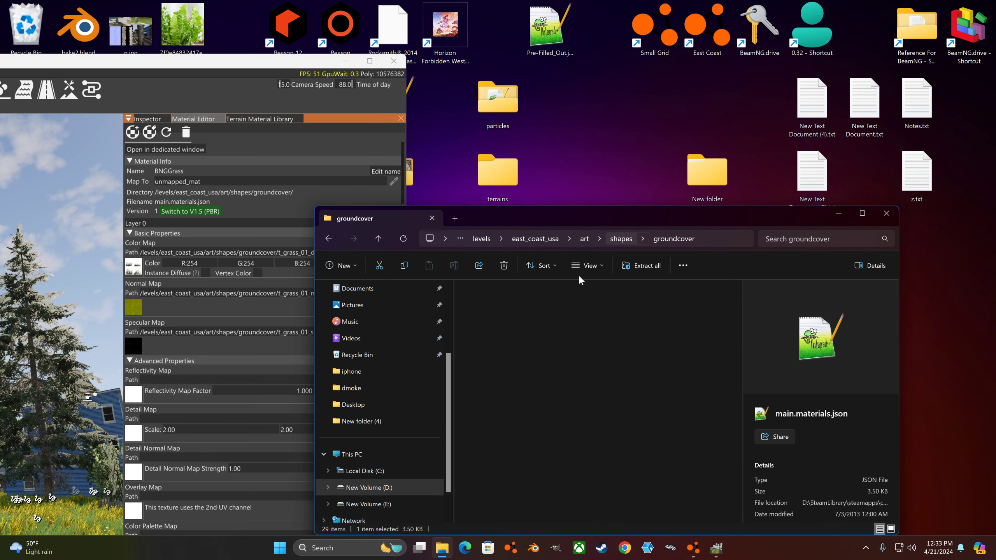
right_drag(595, 223, 593, 168)
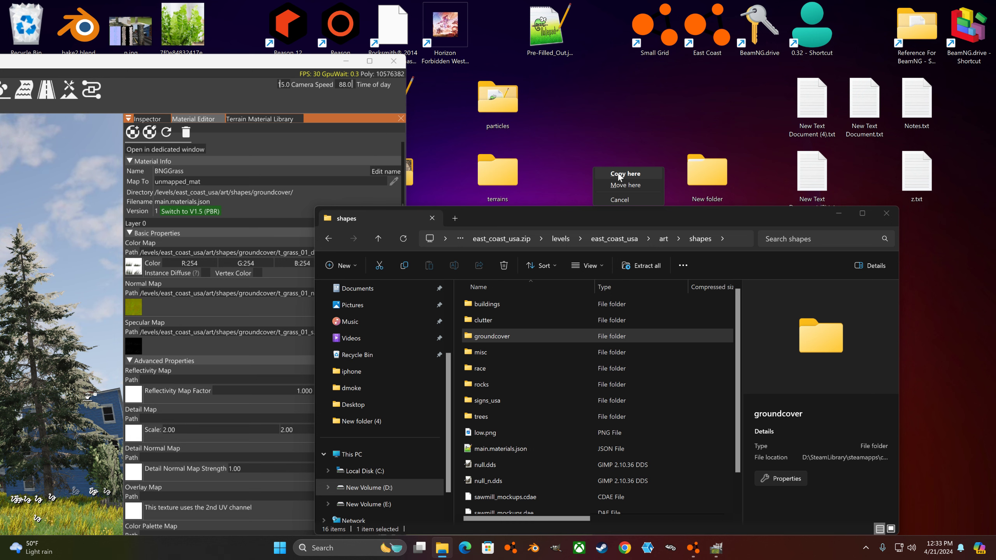
click(618, 173)
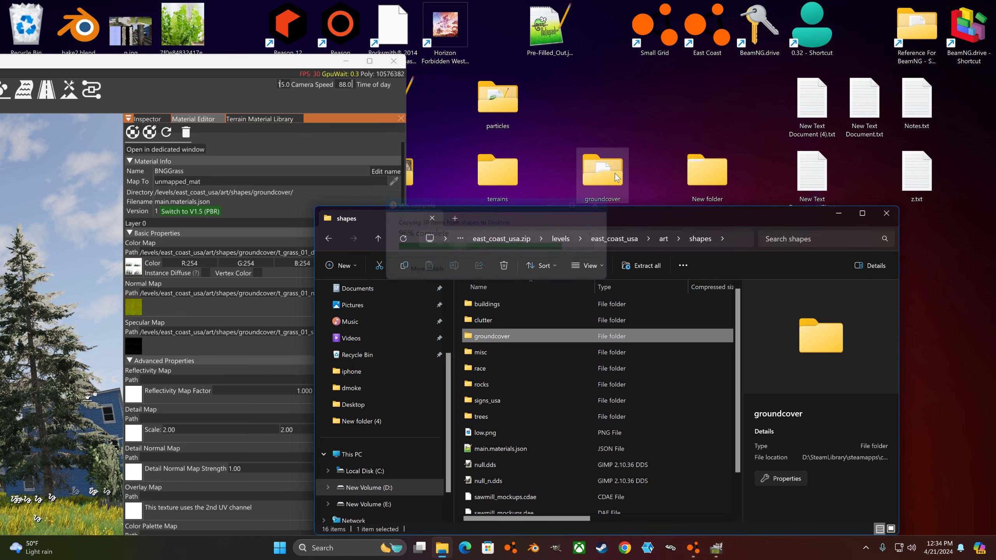
Open the desktop copy of the groundcover folder and open its main.materials.json in Notepad++
double_click(614, 173)
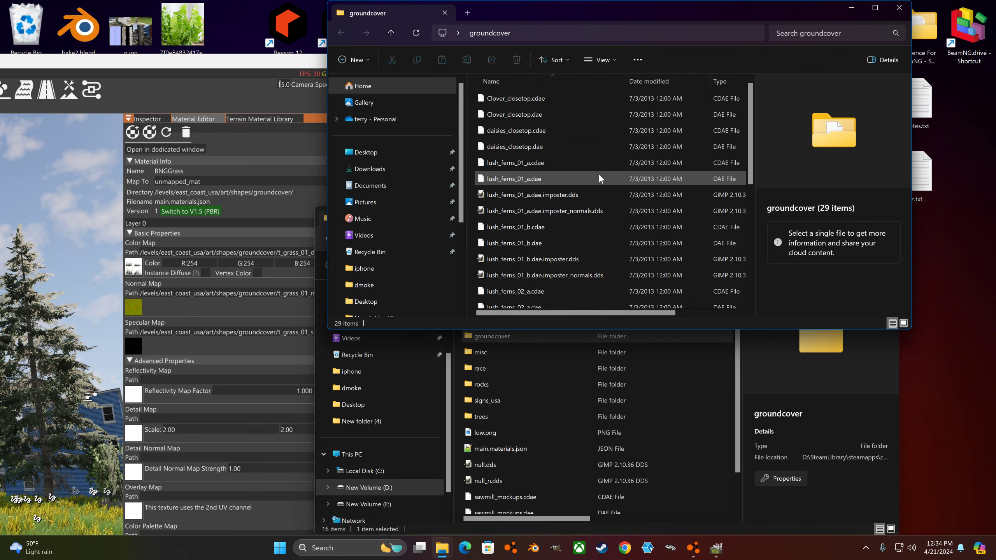
scroll(553, 182, down, 5)
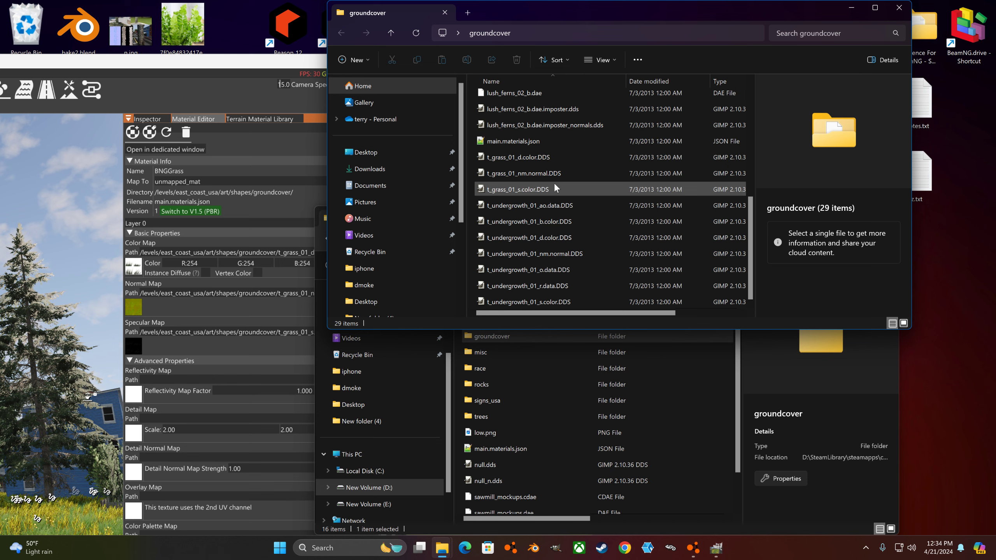
scroll(554, 189, up, 3)
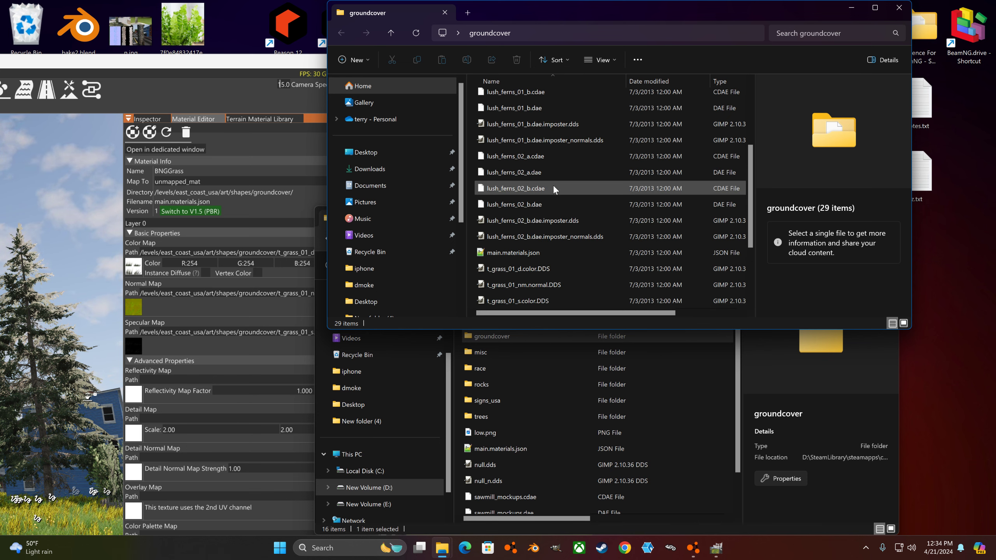
scroll(553, 185, down, 3)
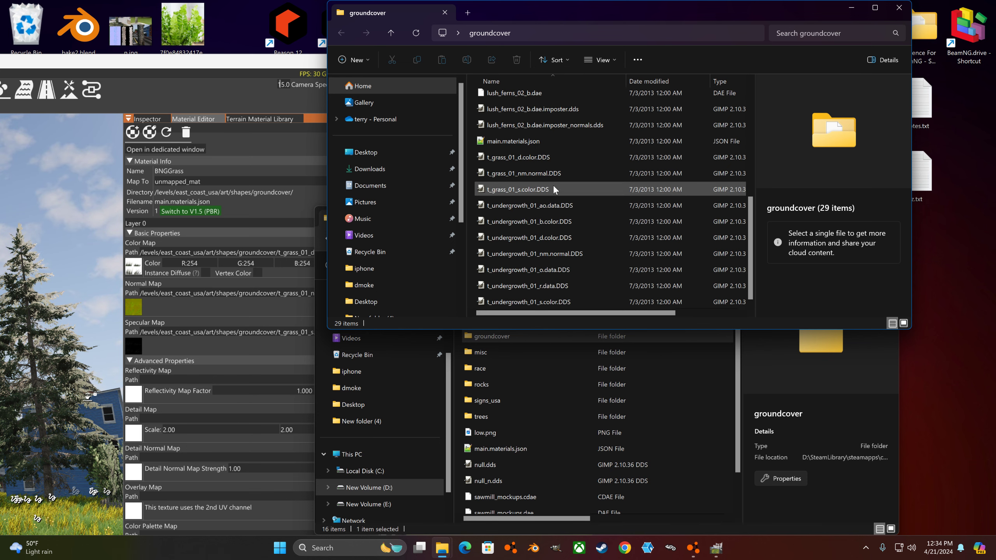
double_click(541, 145)
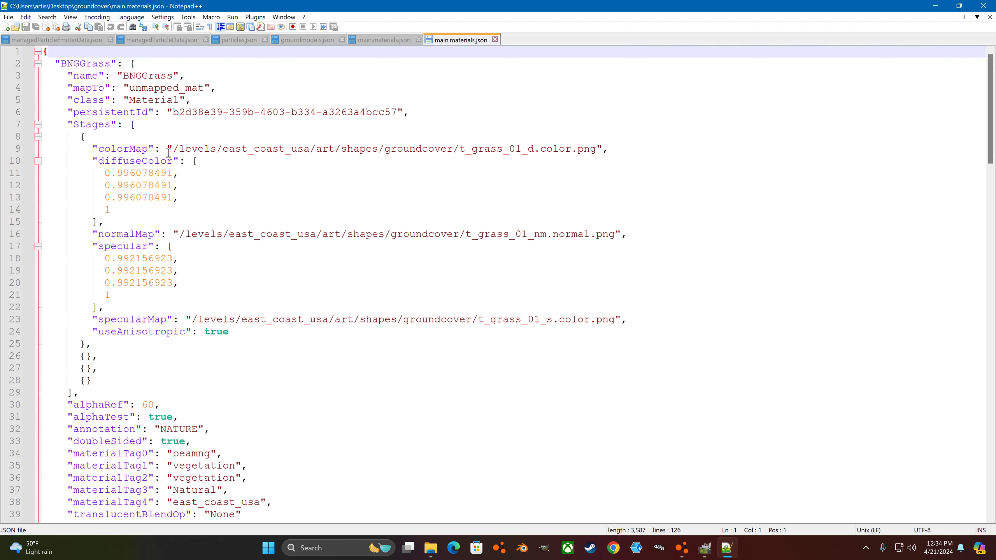
Select the path /levels/east_coast_usa/art/shapes/groundcover/ in BNGGrass's colorMap and open Find with it as the search text
drag(173, 148, 457, 150)
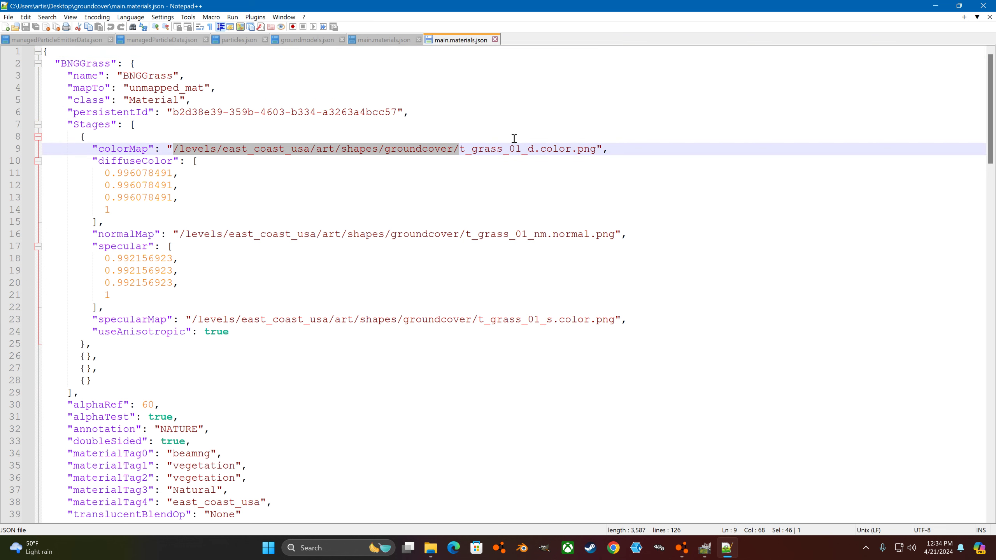
click(49, 17)
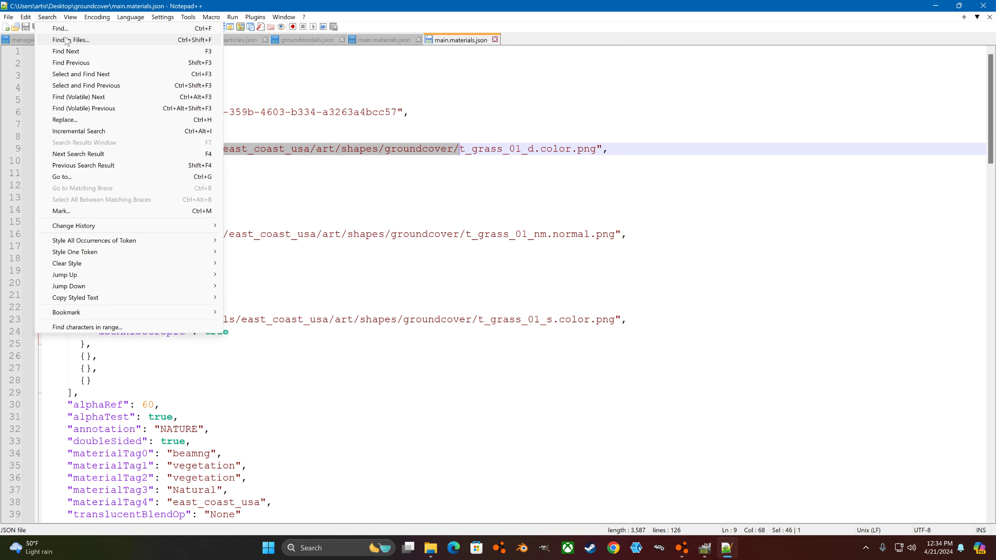
click(65, 31)
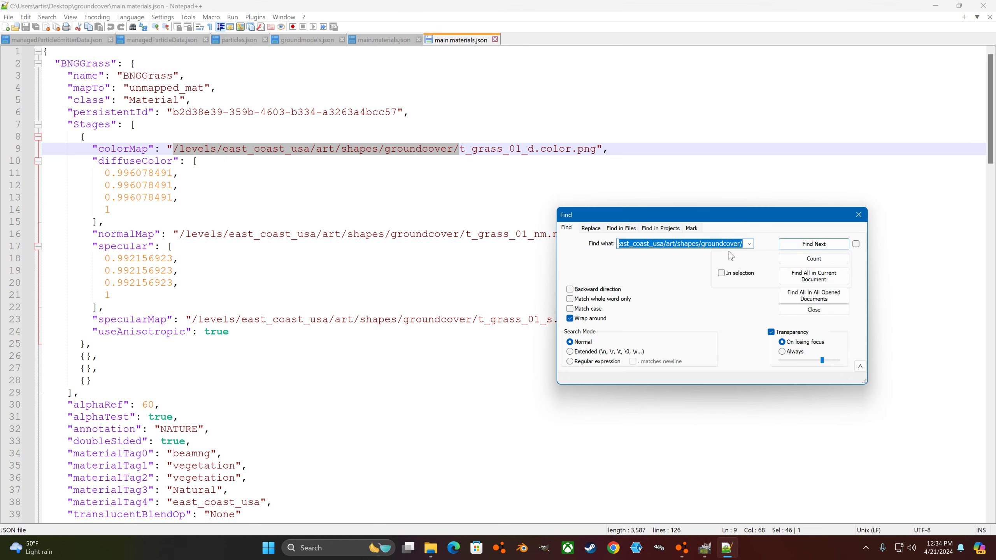
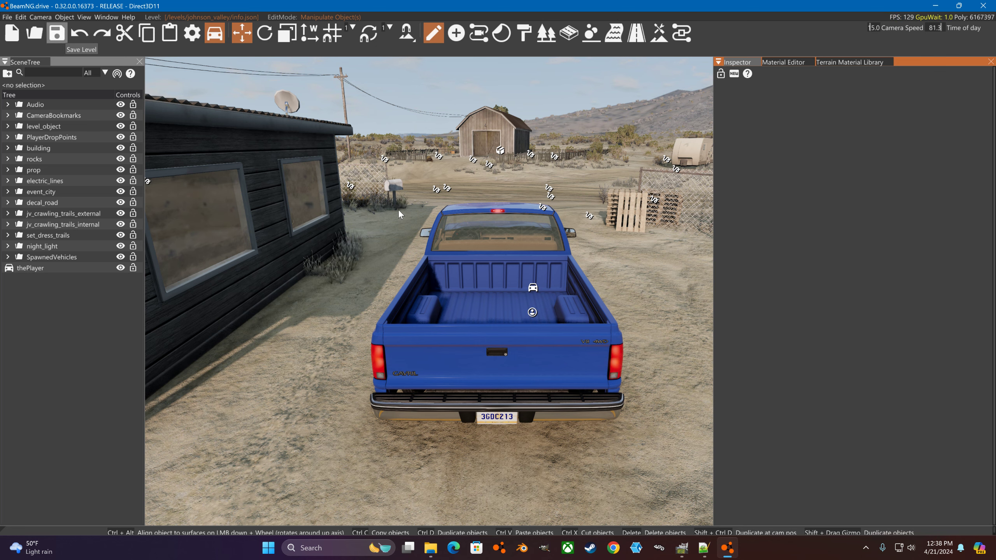
Leave the world editor and quit BeamNG.drive from its main menu
right_drag(572, 167, 670, 78)
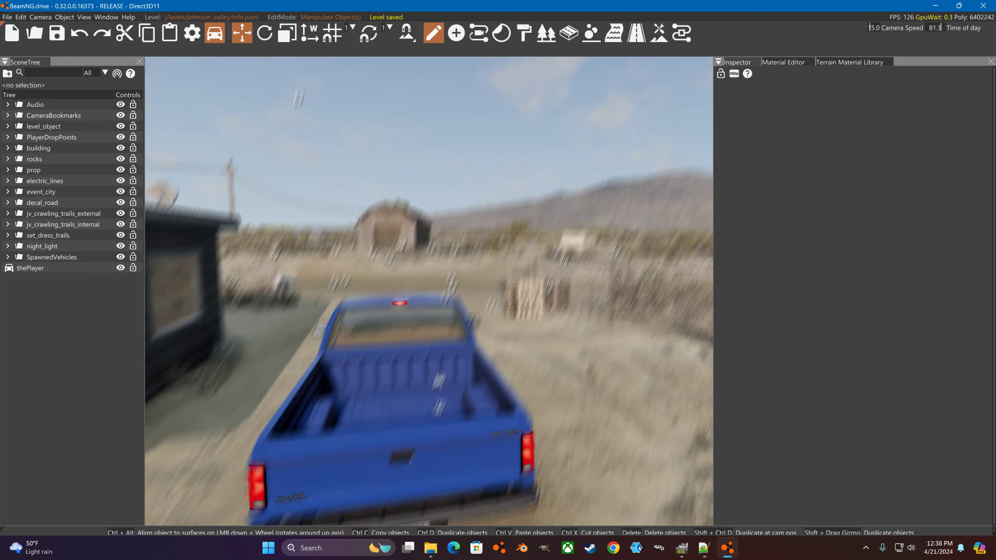
right_drag(611, 133, 647, 140)
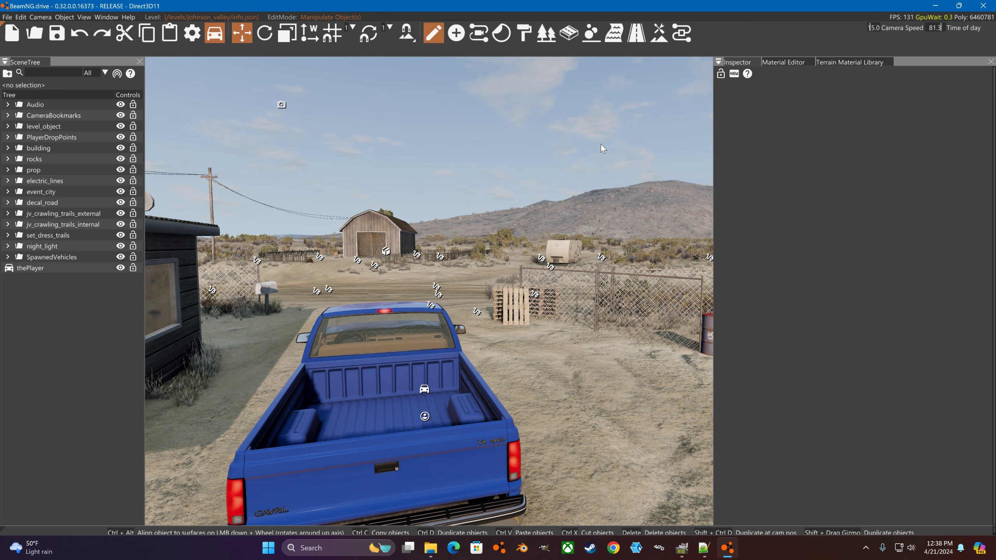
key(F11)
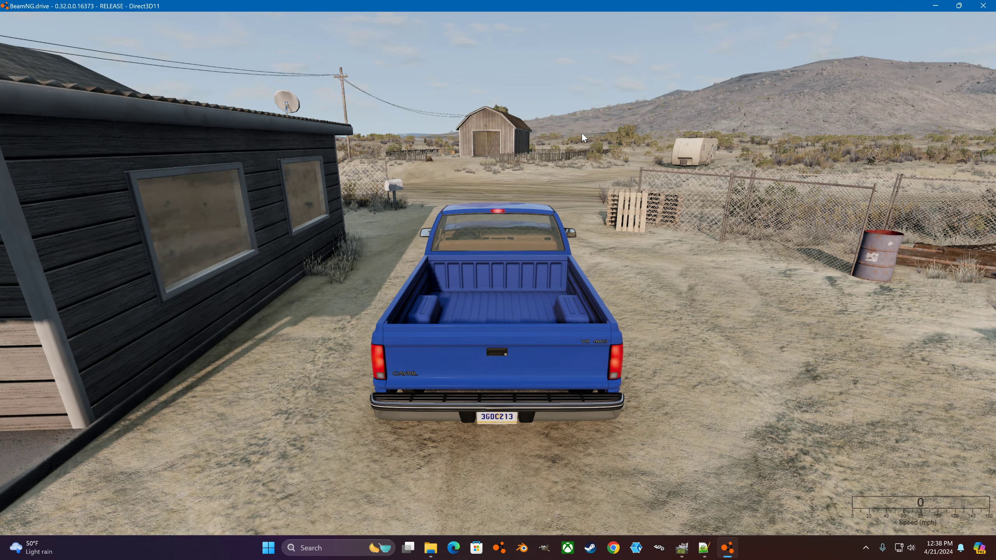
key(e)
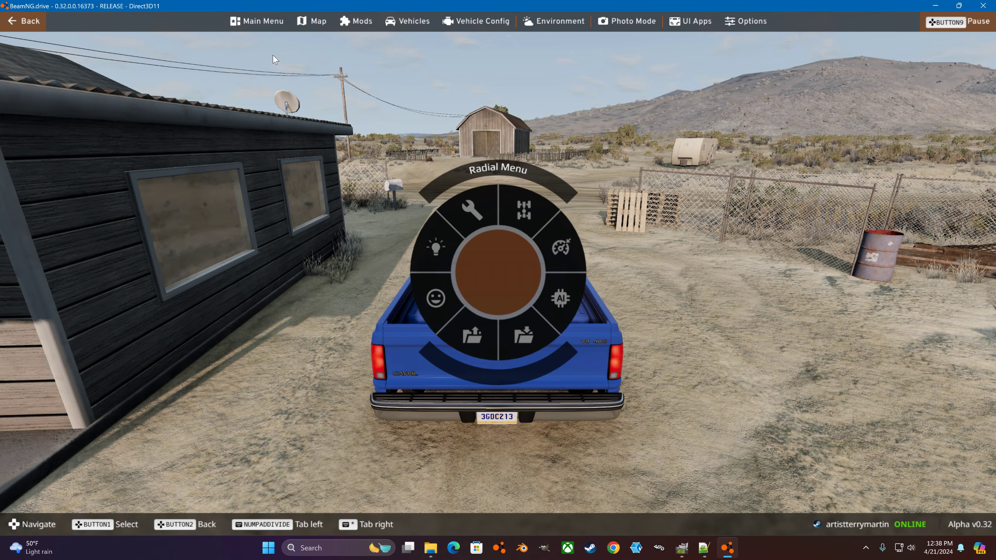
click(261, 23)
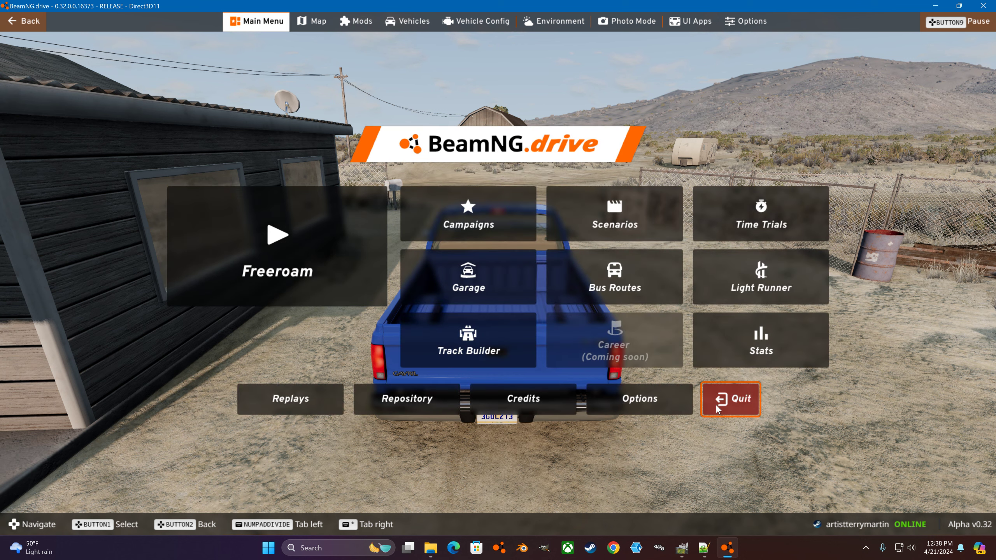
click(739, 400)
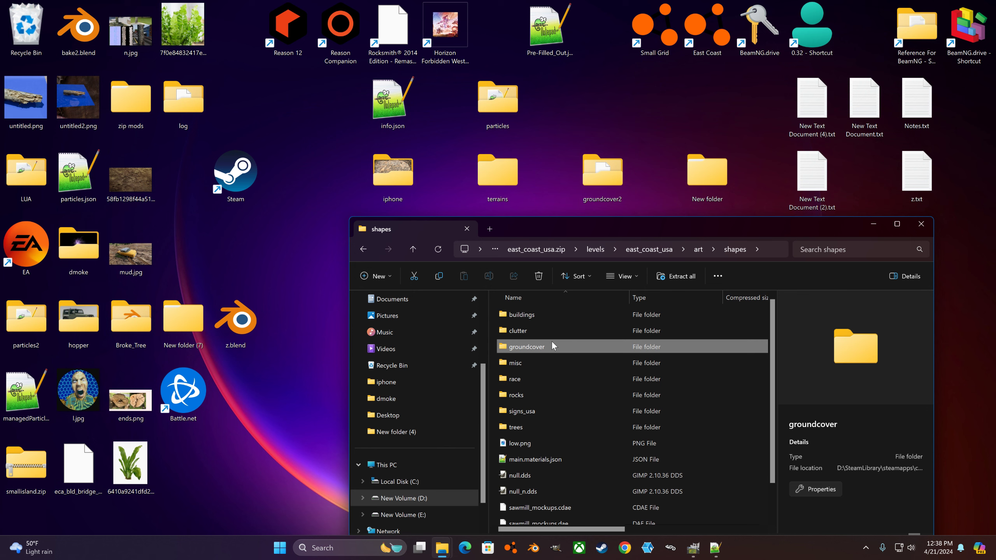
Open the art folder of levels/johnson_valley inside the 0.32 user folder
click(596, 249)
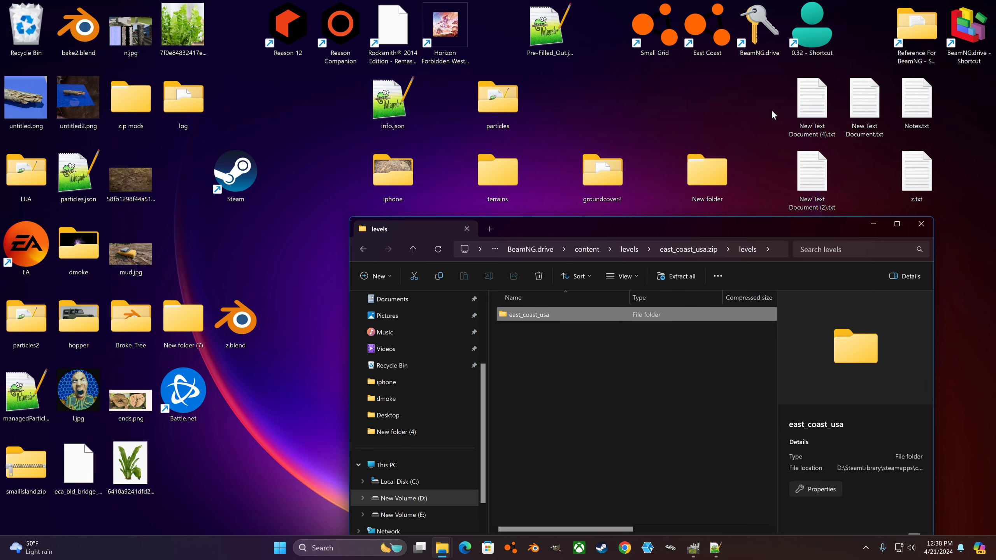
double_click(792, 17)
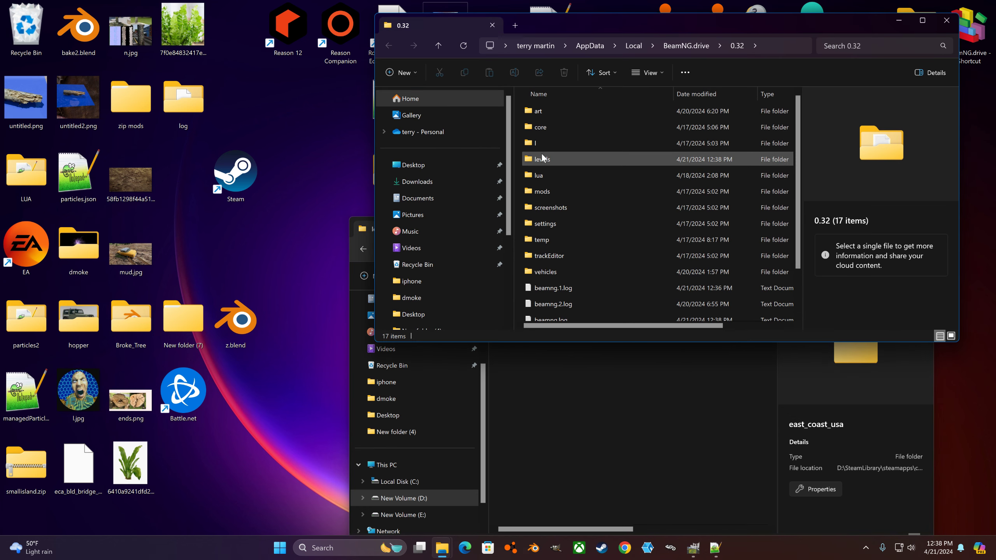
double_click(541, 157)
double_click(541, 130)
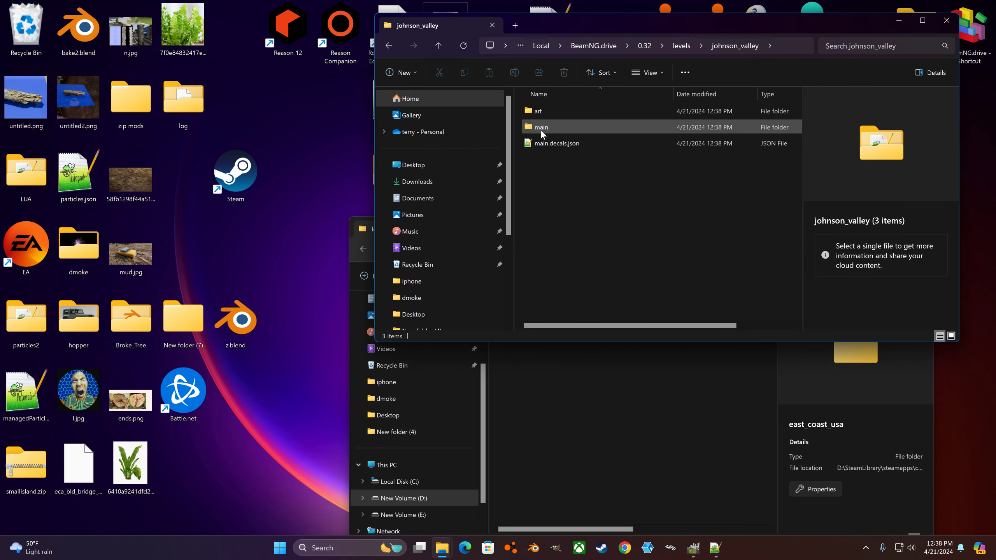
click(540, 111)
double_click(542, 110)
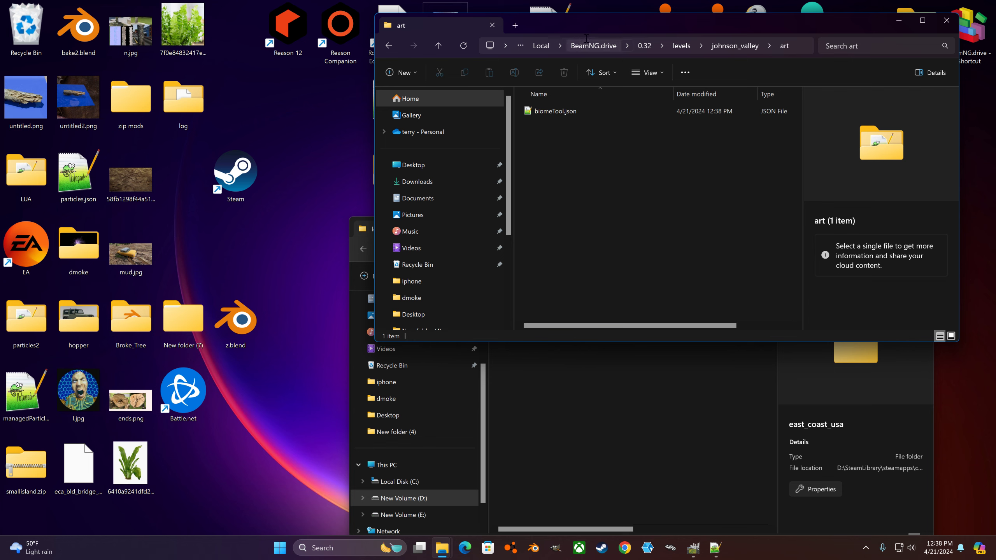
Move the desktop's groundcover2 folder into johnson_valley's art folder and close both File Explorer windows
drag(598, 23, 560, 241)
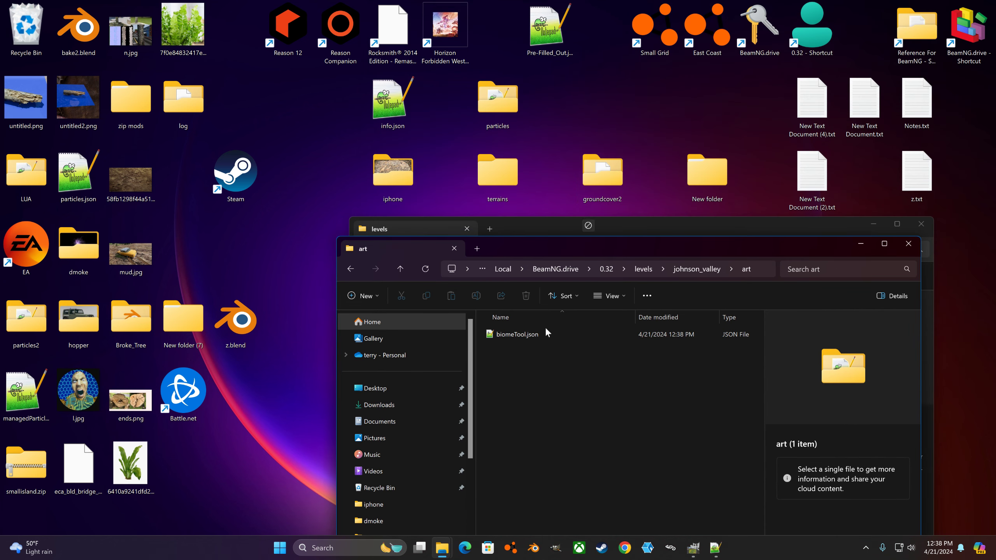
right_drag(602, 172, 526, 381)
click(551, 399)
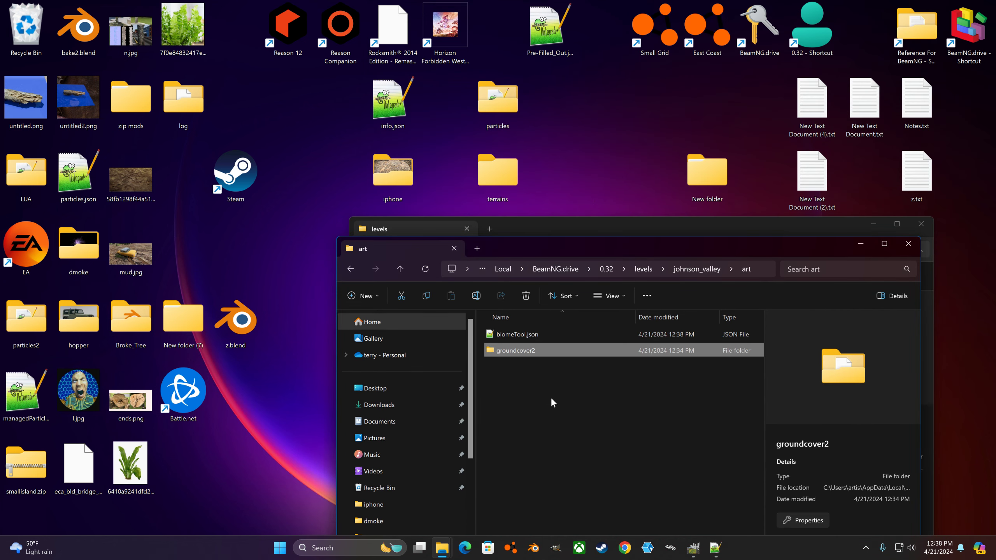
click(909, 243)
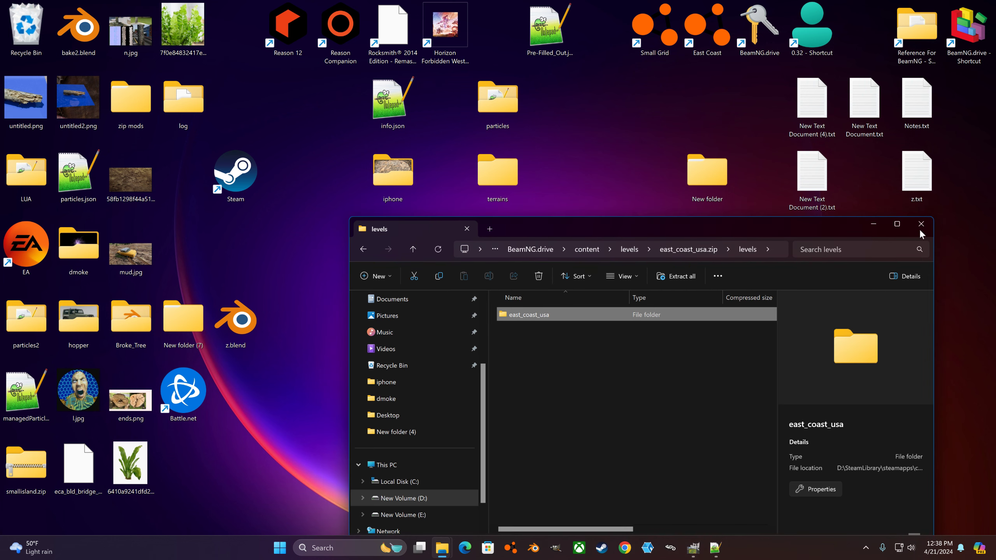
click(920, 226)
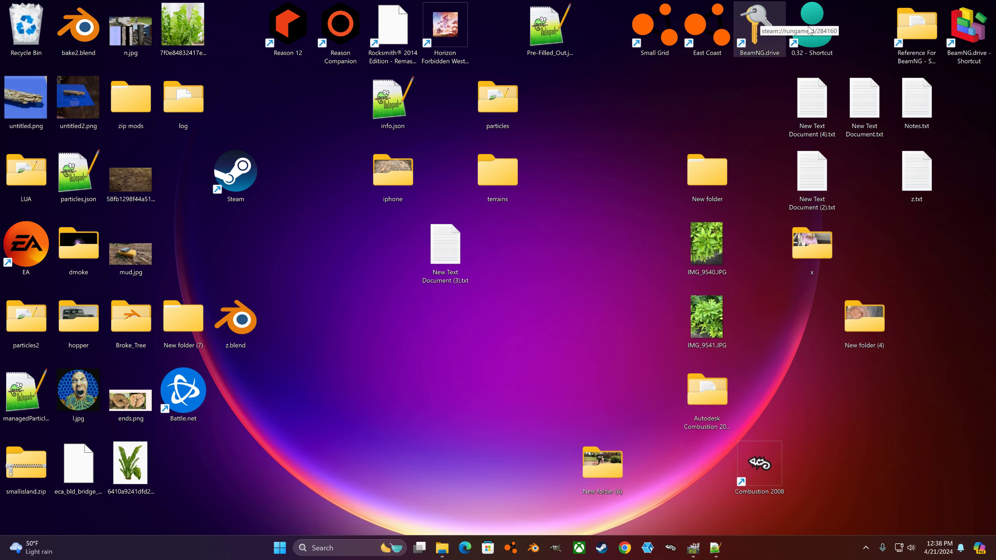
Launch BeamNG.drive and spawn at the Settlement in Johnson Valley in Freeroam mode
double_click(763, 39)
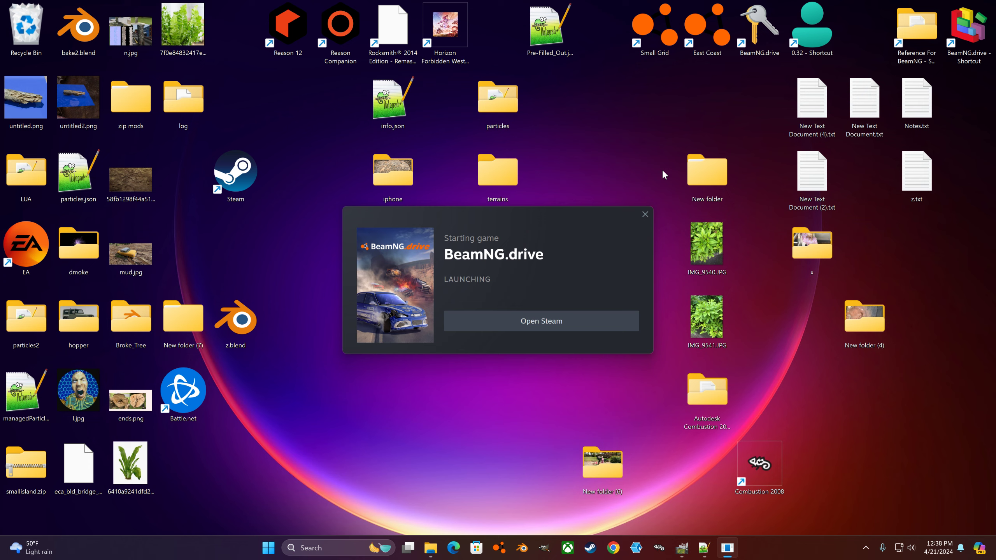
click(454, 224)
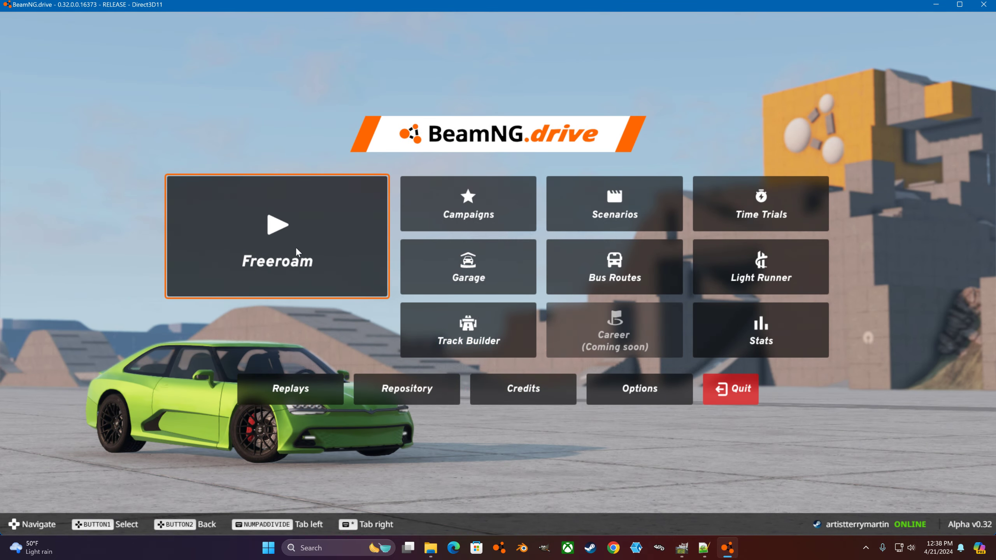
click(293, 245)
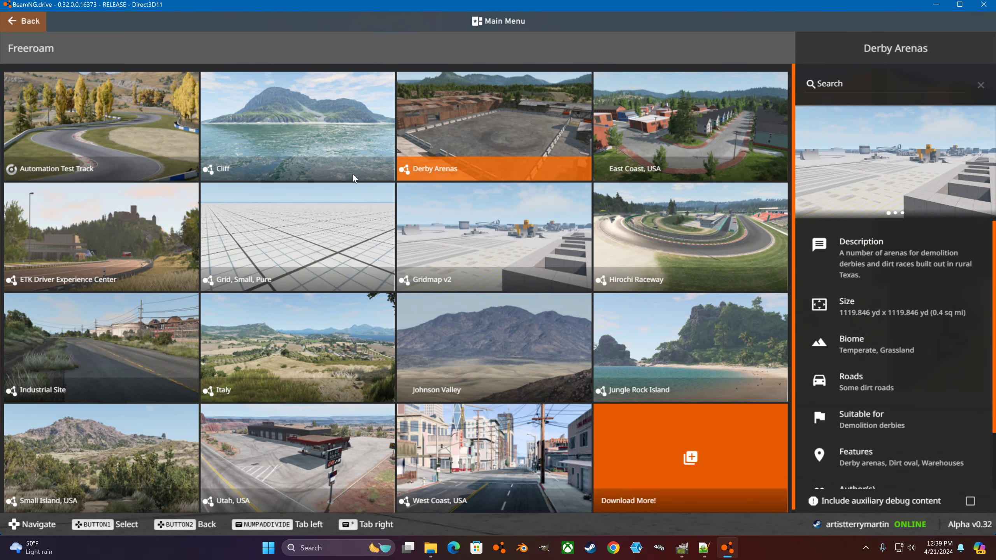
click(468, 318)
click(446, 128)
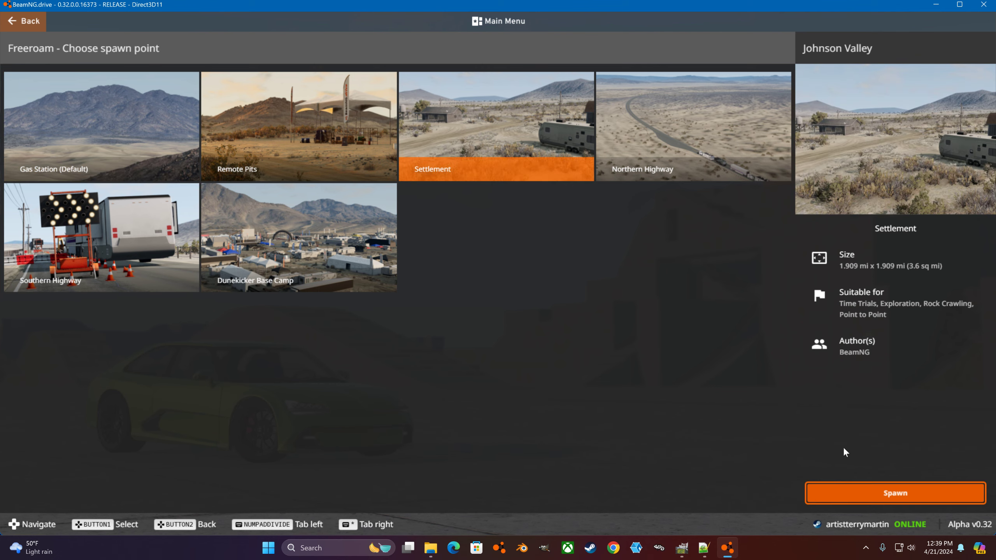
click(857, 495)
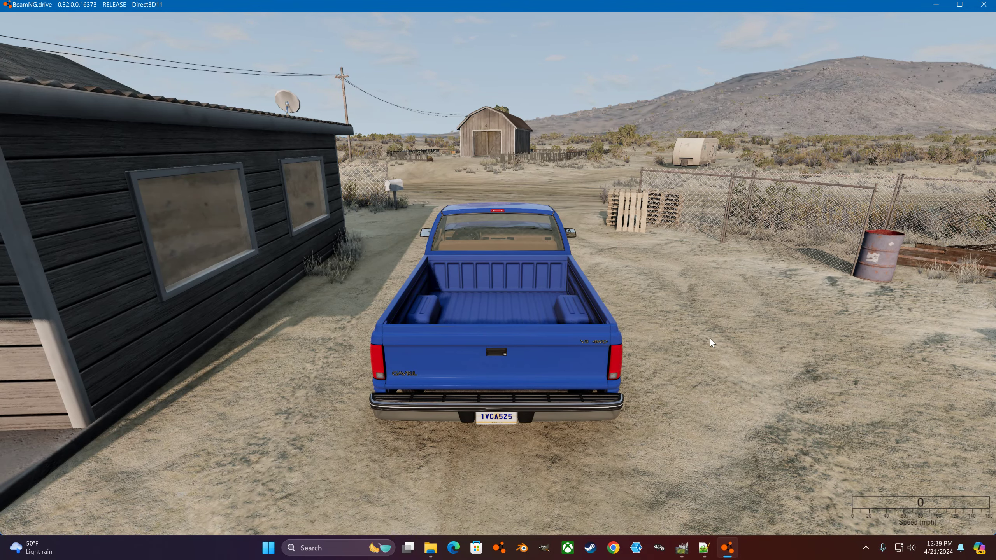
Switch to the free camera, fly forward to the open ground facing the barn, and open the world editor
right_drag(711, 342, 764, 298)
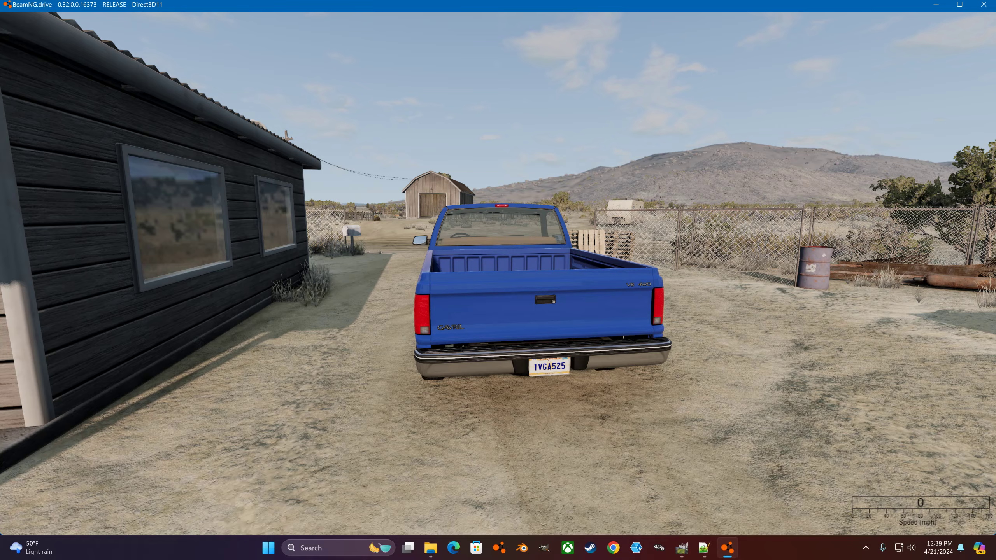
key(shift+c)
key(w)
mouse_move(712, 338)
right_down()
mouse_move(712, 498)
mouse_move(713, 324)
right_up()
key(w)
key(F11)
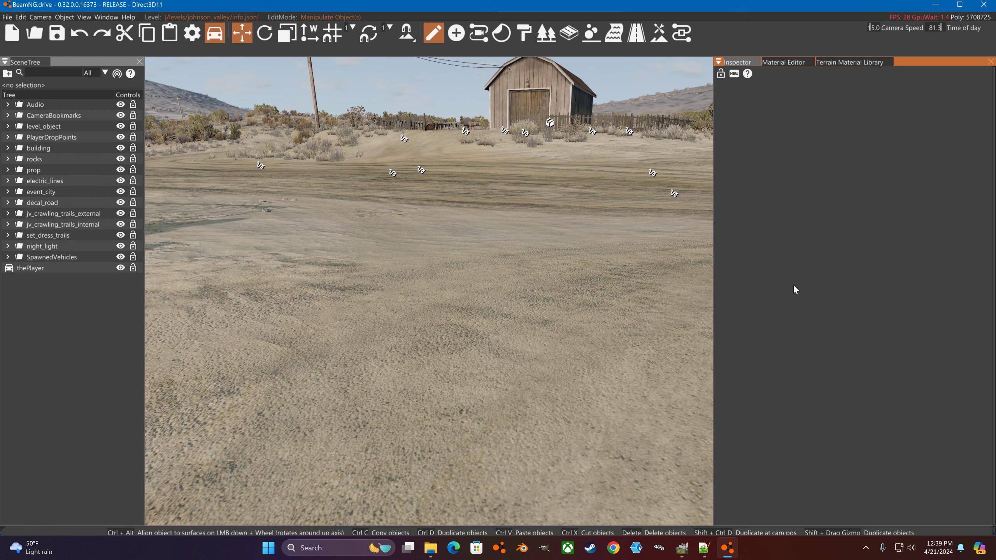
Show the Material Editor, filter the scene tree by "grou", and select the Grass ground cover in the vegetation group
click(770, 62)
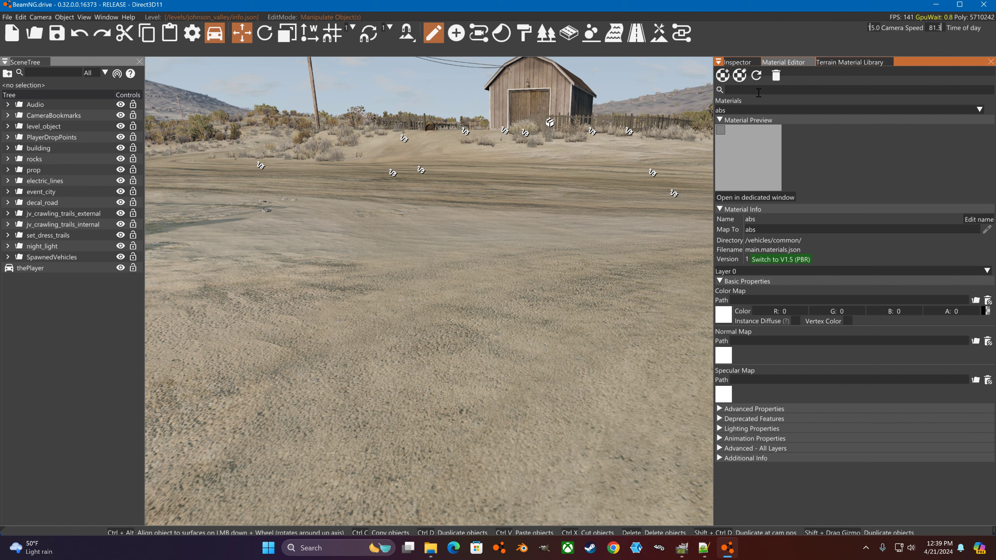
click(74, 72)
text(gr)
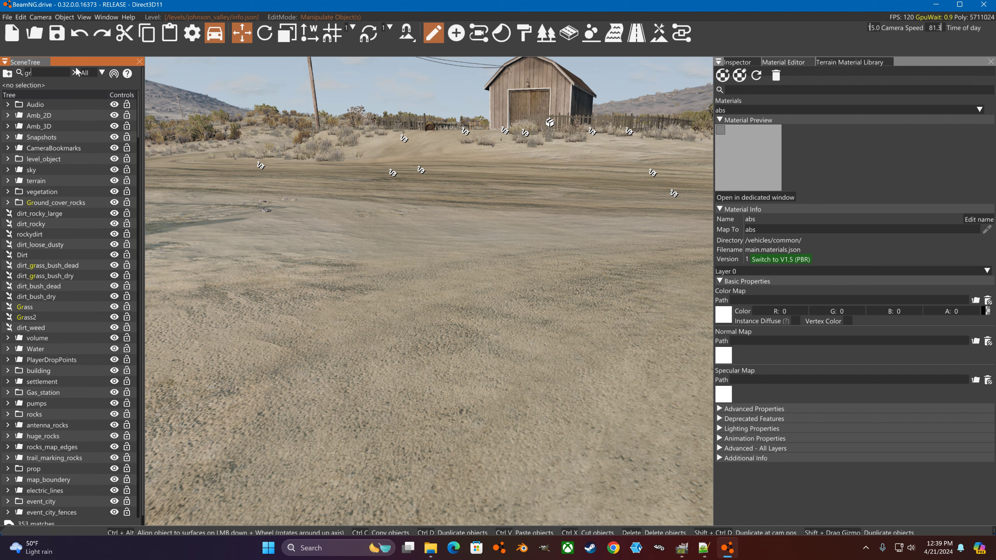
text(ou)
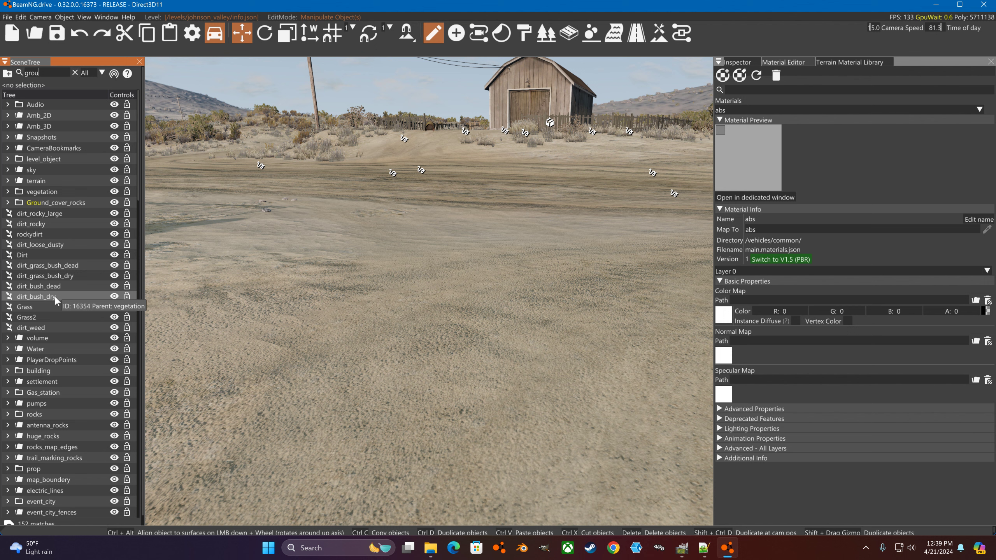
click(39, 305)
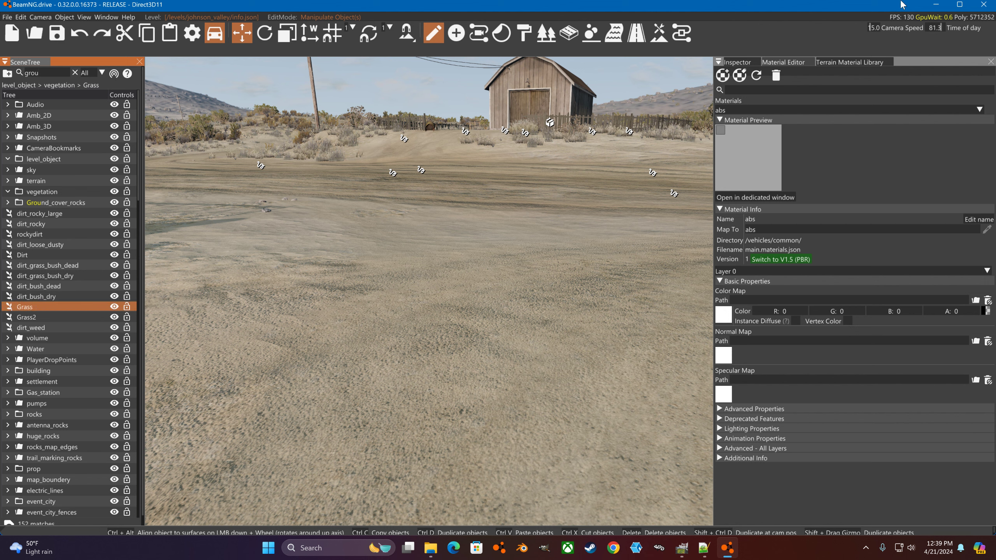
Close and reopen the Inspector to show the Grass ground cover's properties
click(780, 64)
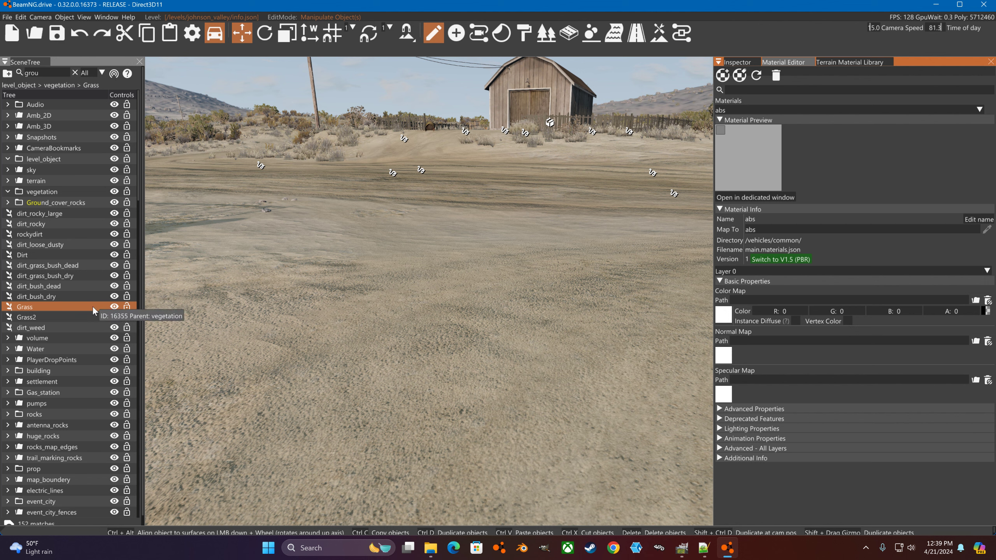
click(755, 61)
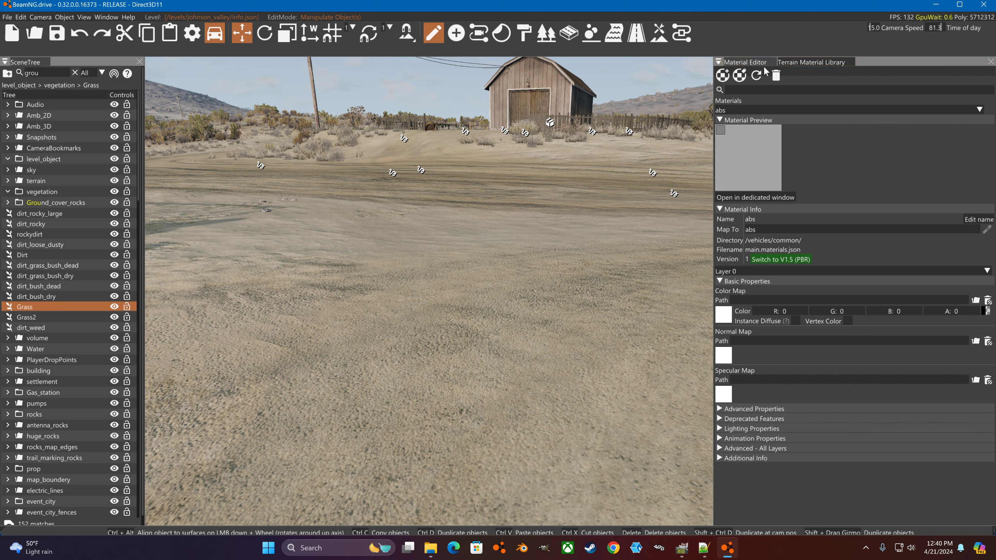
click(66, 307)
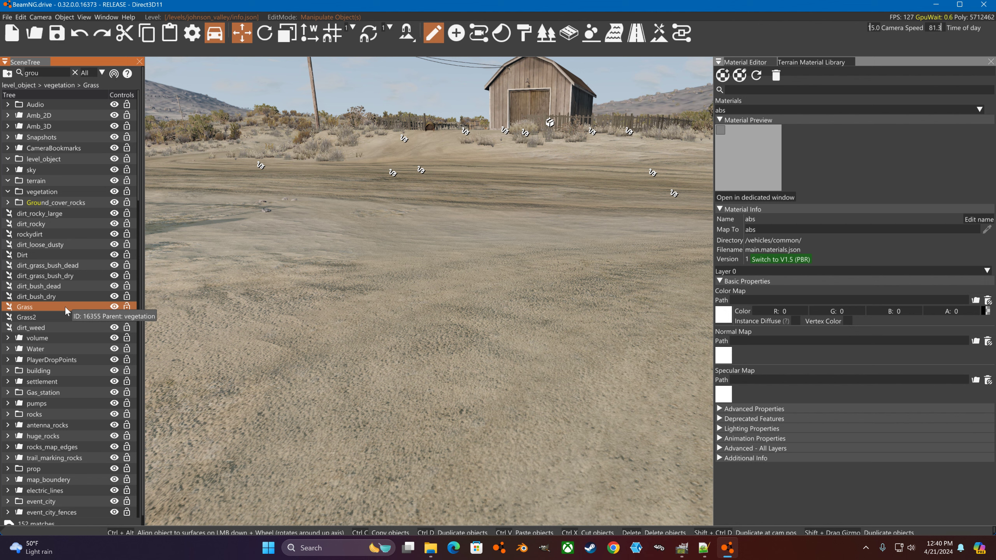
right_click(56, 304)
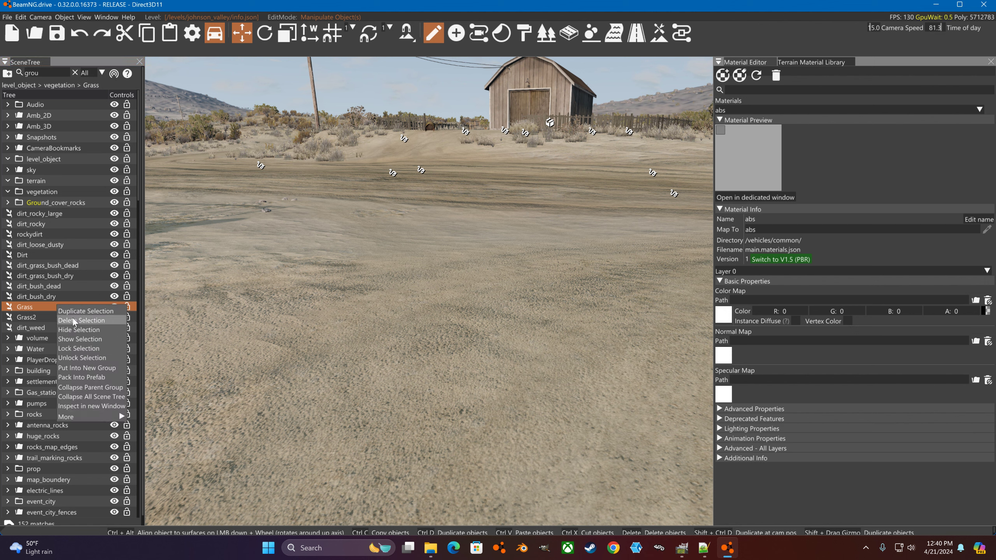
click(33, 307)
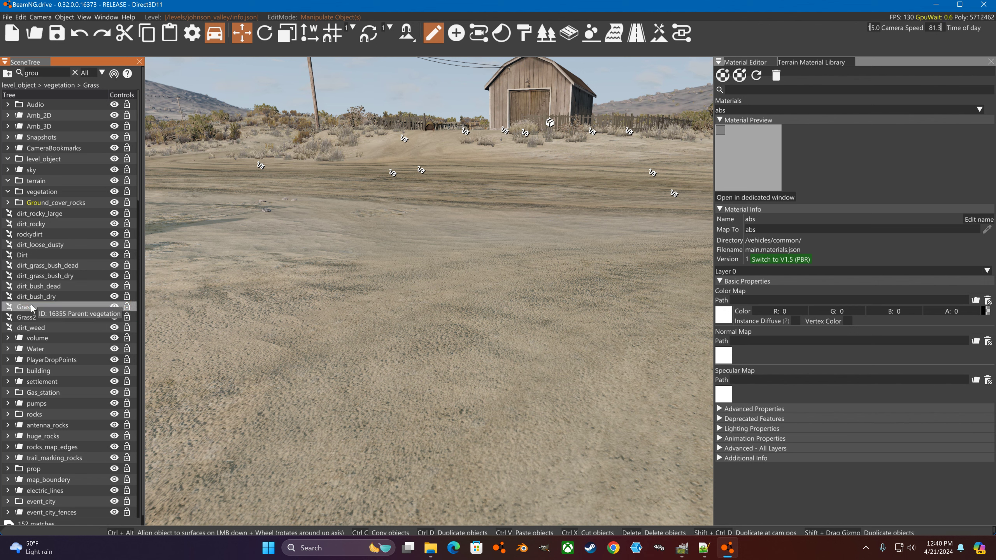
click(106, 18)
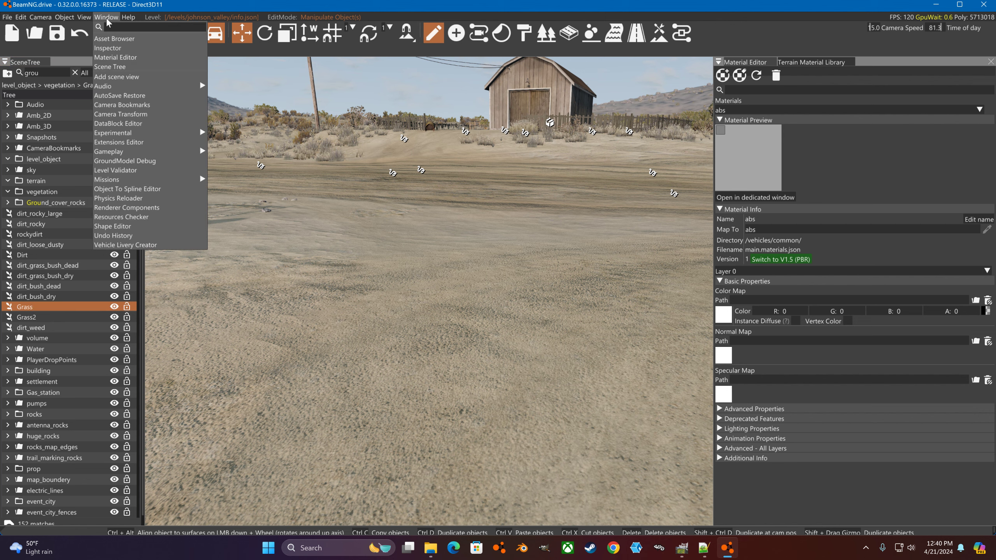
click(117, 49)
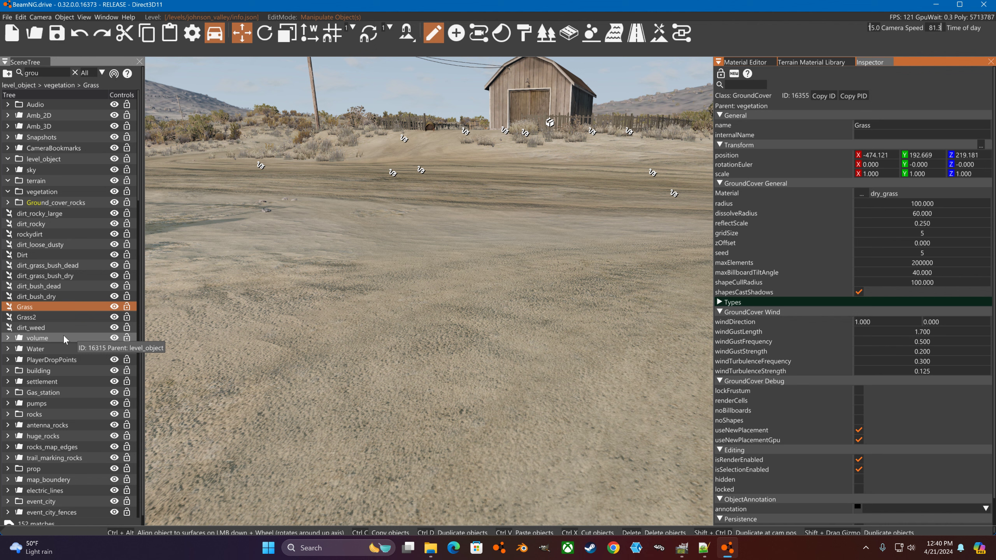
Examine the materials and general settings of the vegetation ground cover objects, from Grass2 and dirt_bush_dry to dirt_grass_bush_dead and Dirt
click(47, 318)
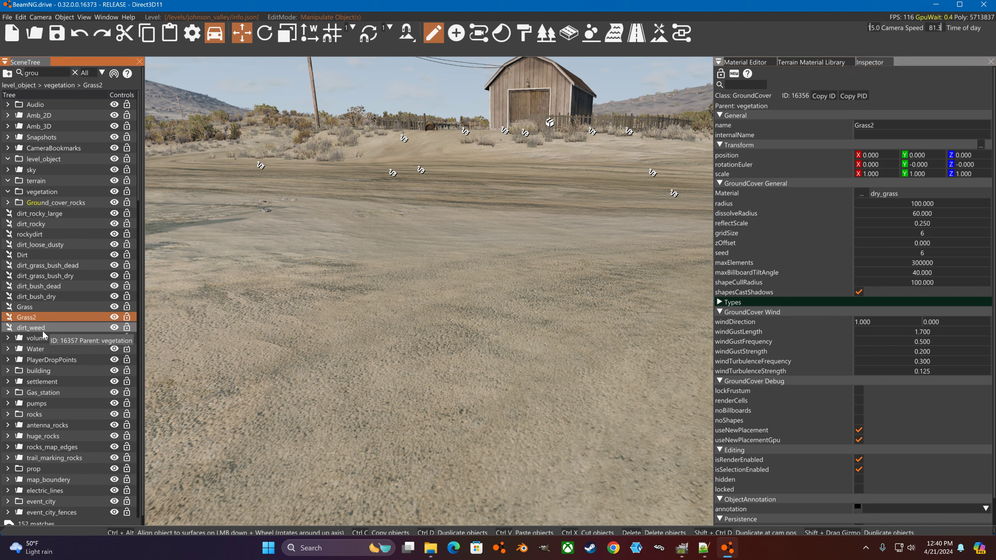
click(41, 297)
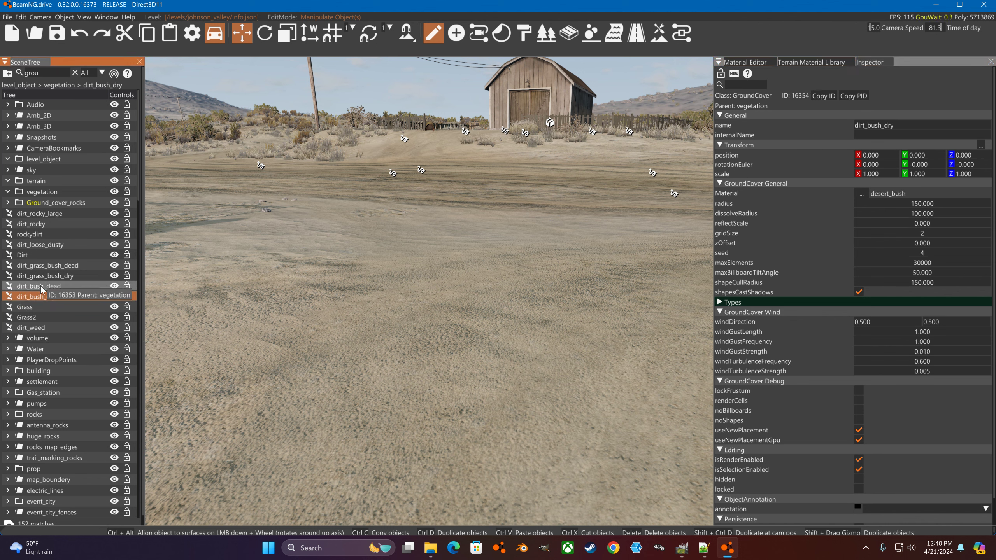
click(41, 275)
click(42, 265)
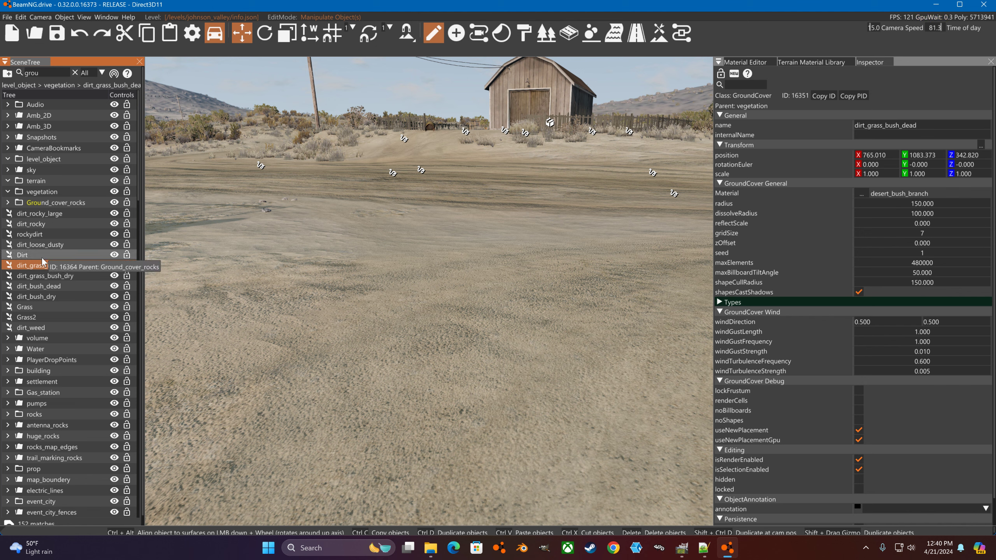
click(43, 245)
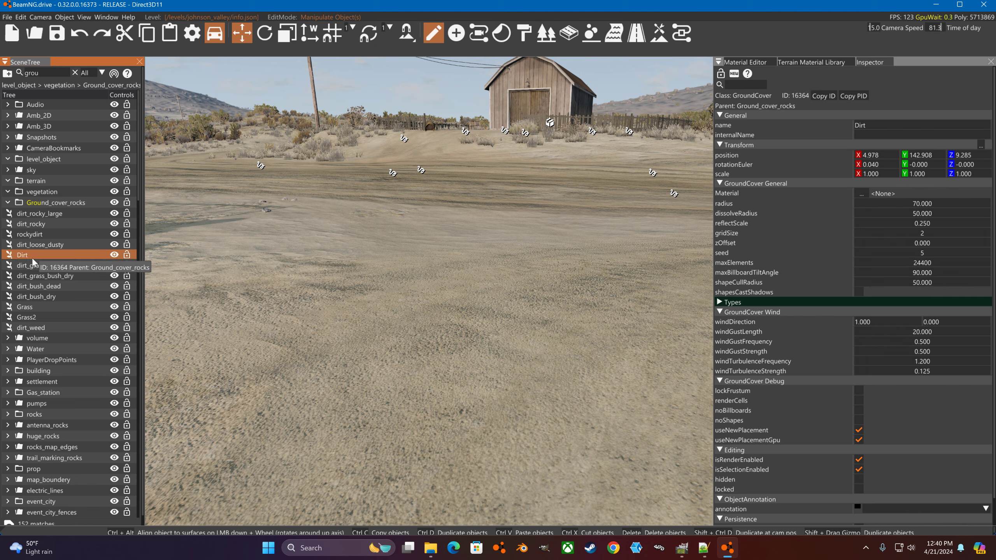
click(39, 254)
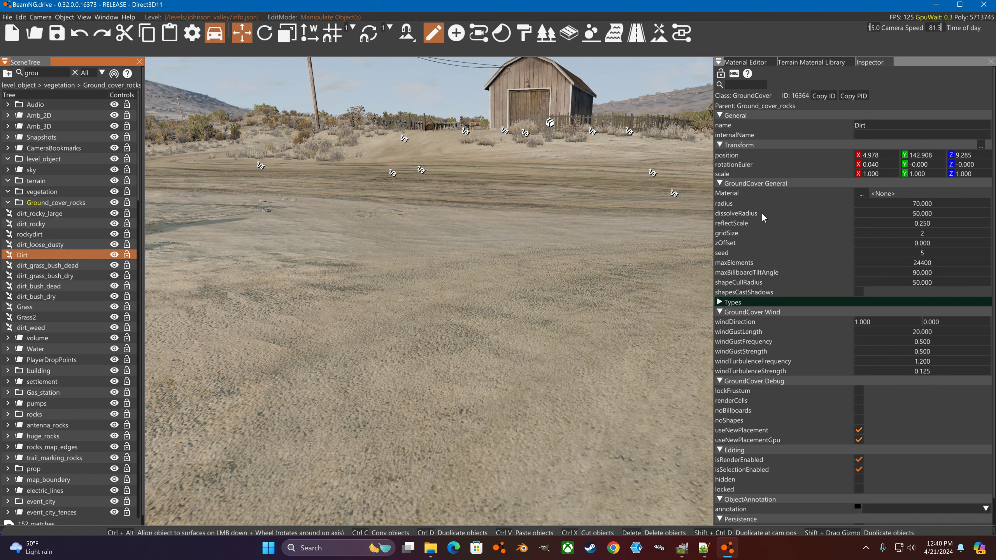
Expand the first type entry of Dirt and compare its layer and shape settings with dirt_loose_dusty, rockydirt and dirt_rocky
click(719, 303)
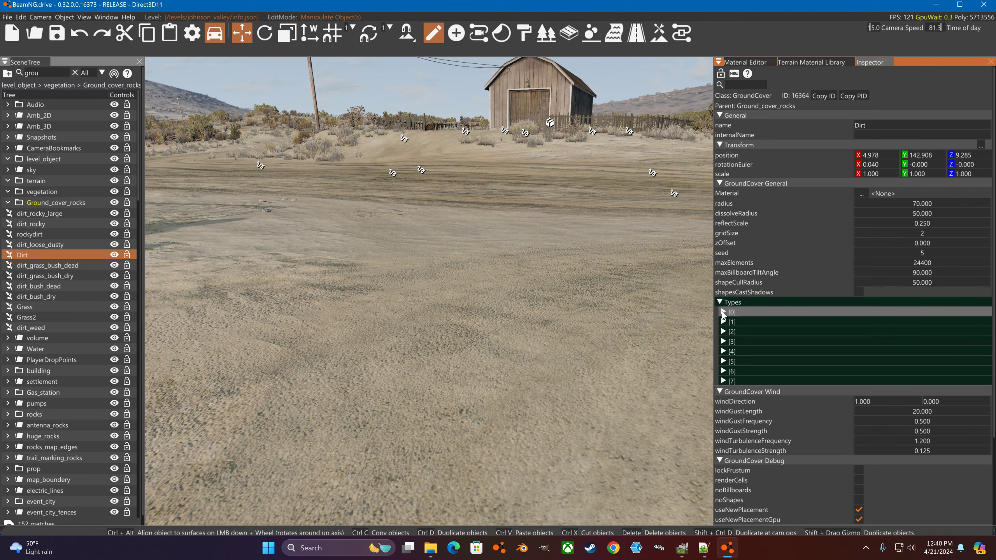
click(723, 312)
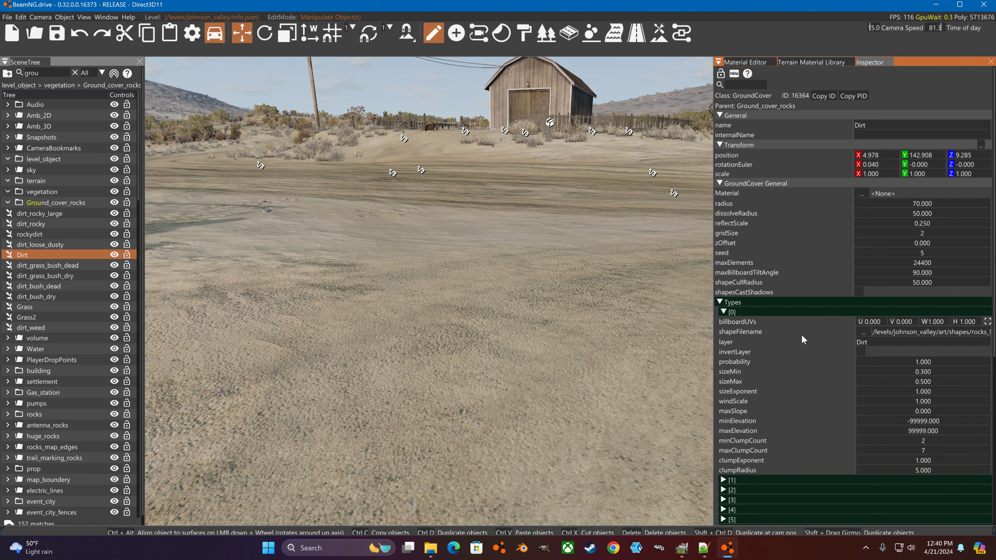
click(52, 242)
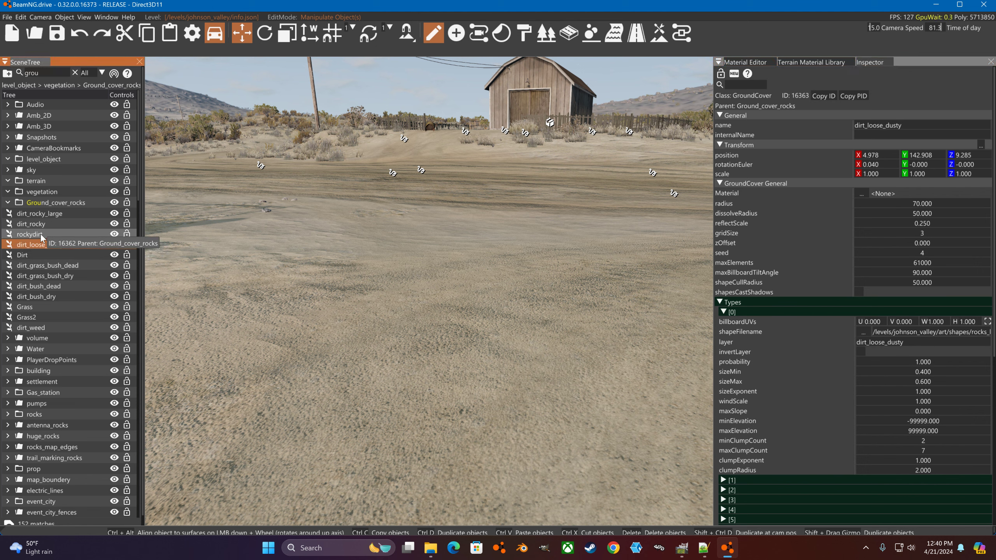
click(40, 235)
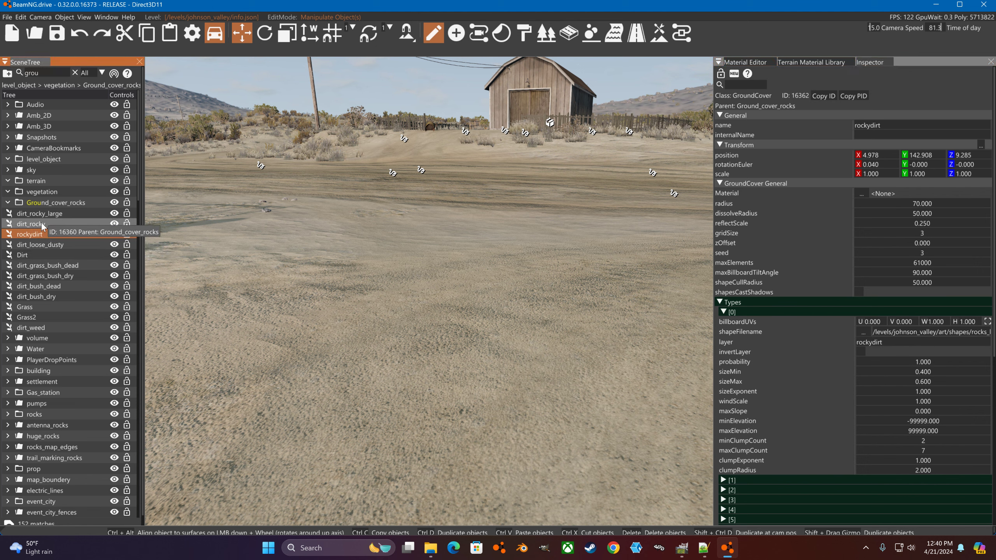
click(41, 223)
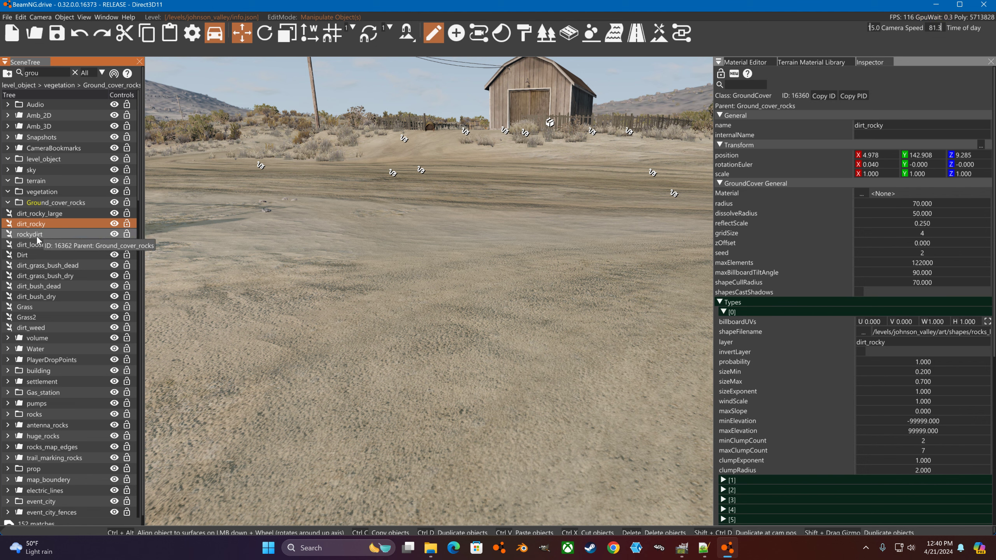
click(35, 234)
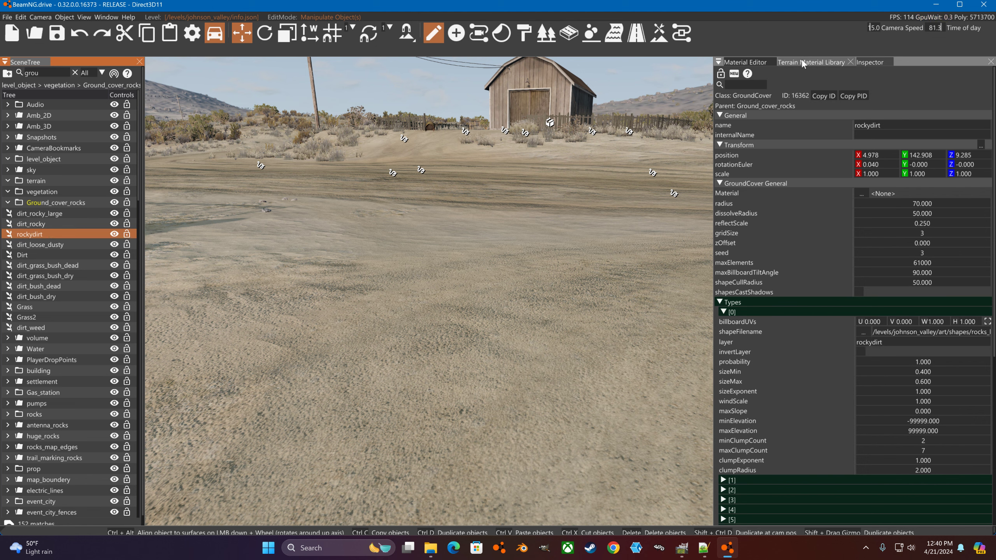
key(ctrl+a)
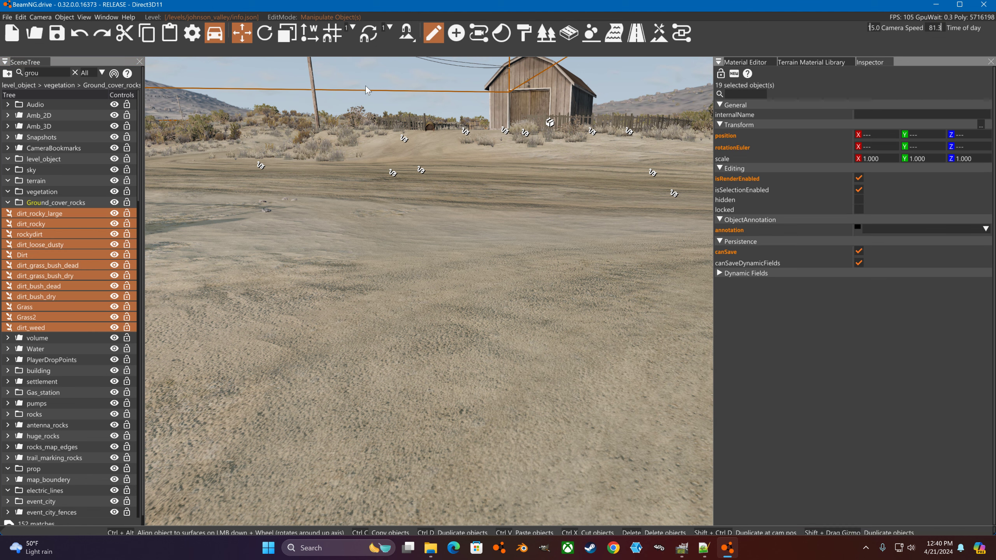
right_drag(366, 87, 375, 128)
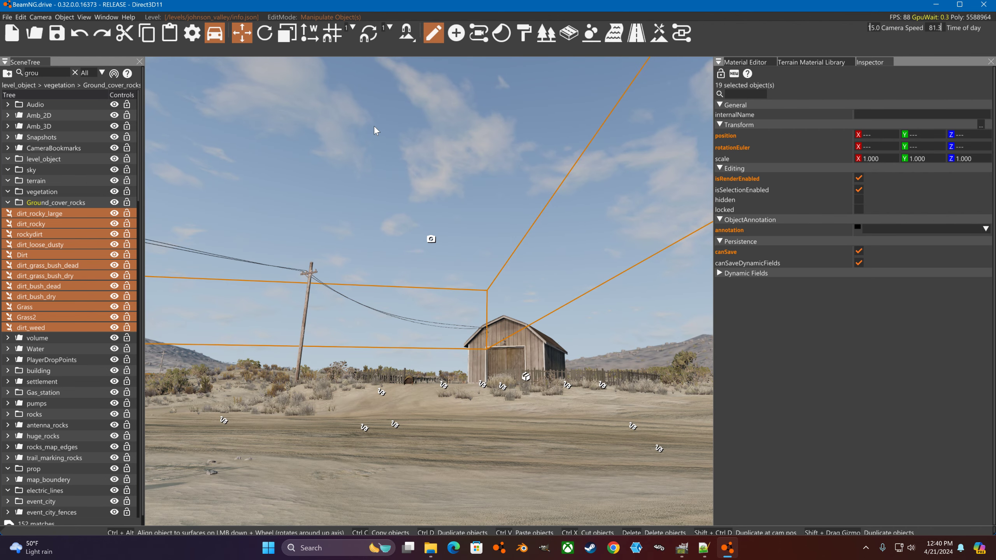
click(396, 125)
Filter the Material Editor by "bng" and examine the BNGGrass material's directory and texture map paths
click(809, 63)
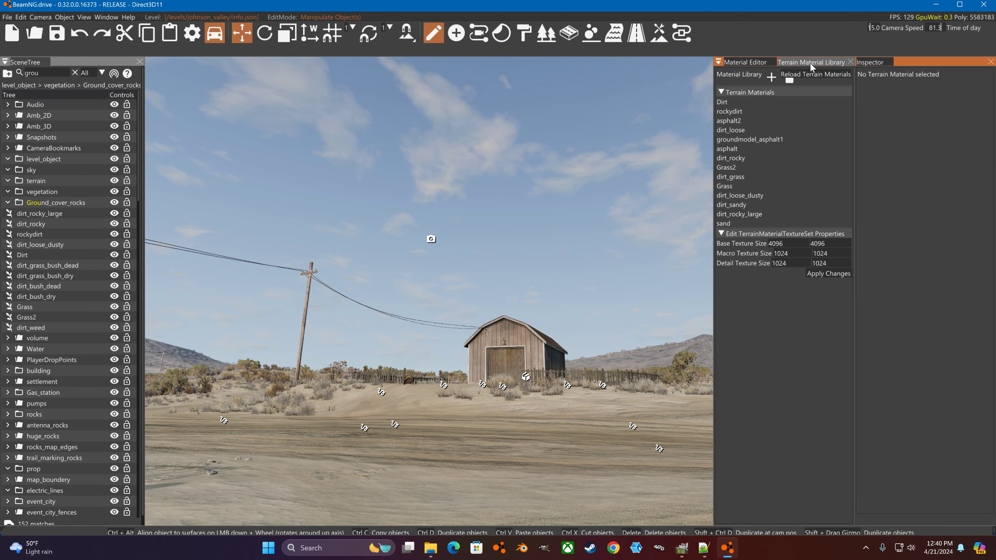
click(756, 62)
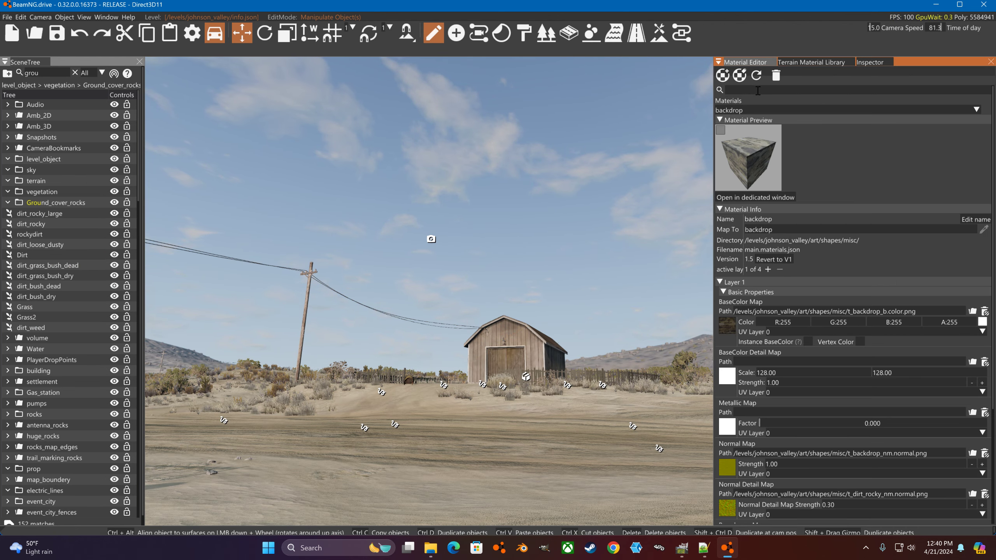
text(bng)
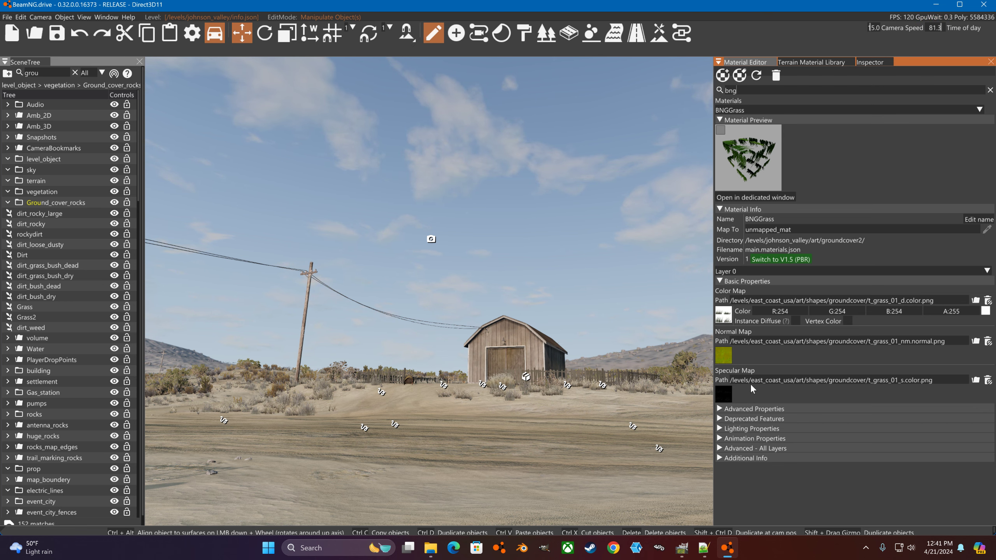
Create one GroundCover object on the open dirt in front of the barn and leave object creation mode
mouse_move(544, 80)
right_down()
mouse_move(531, 123)
mouse_move(542, 78)
right_up()
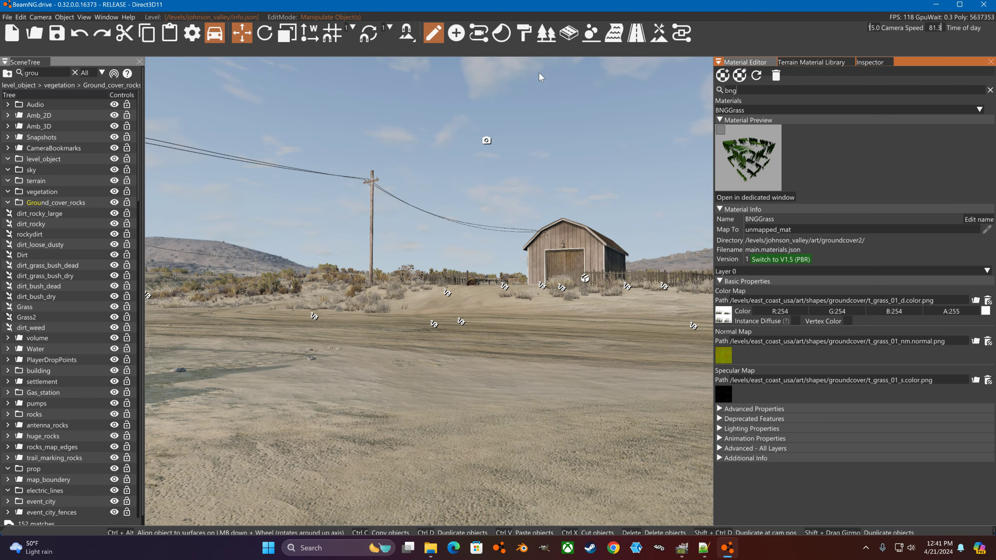
click(456, 33)
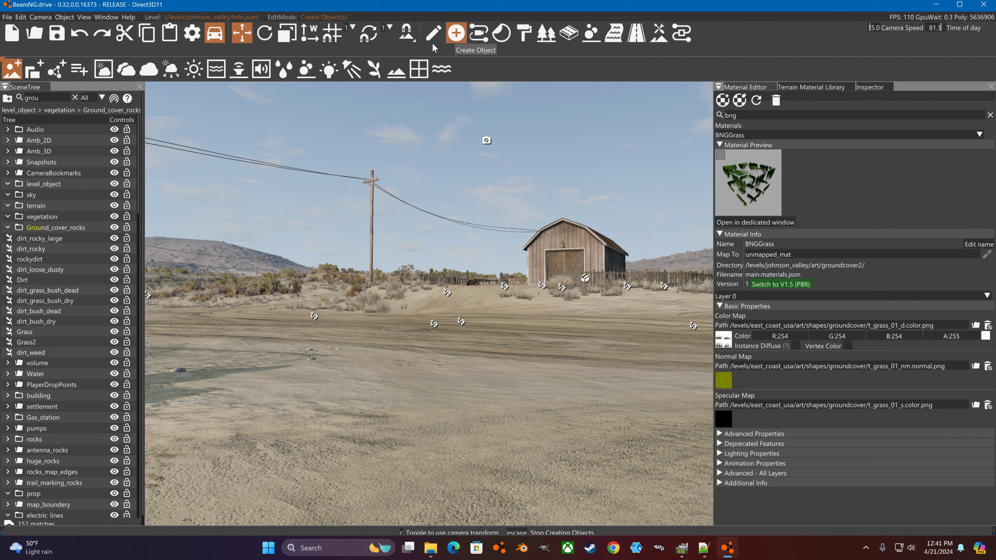
click(373, 70)
key(Escape)
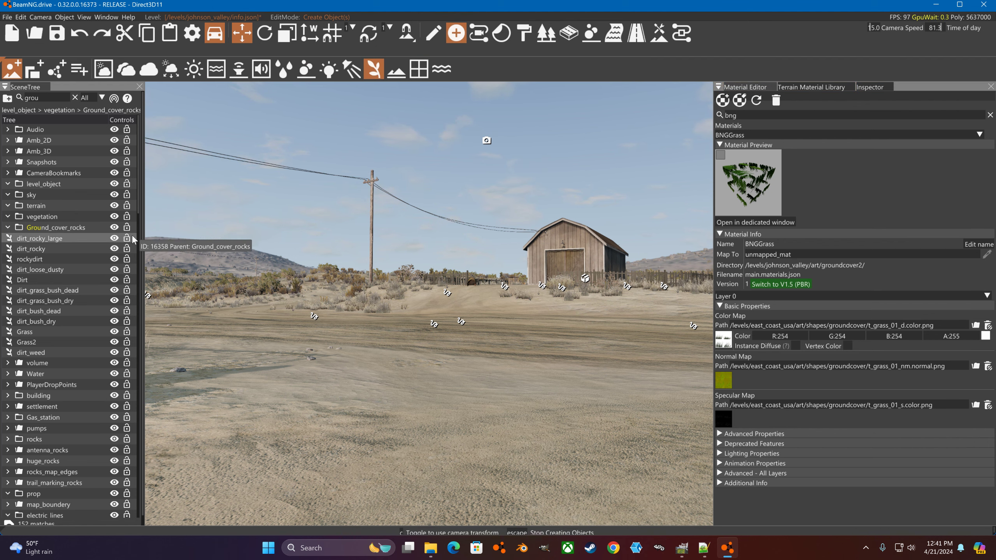
drag(138, 212, 138, 531)
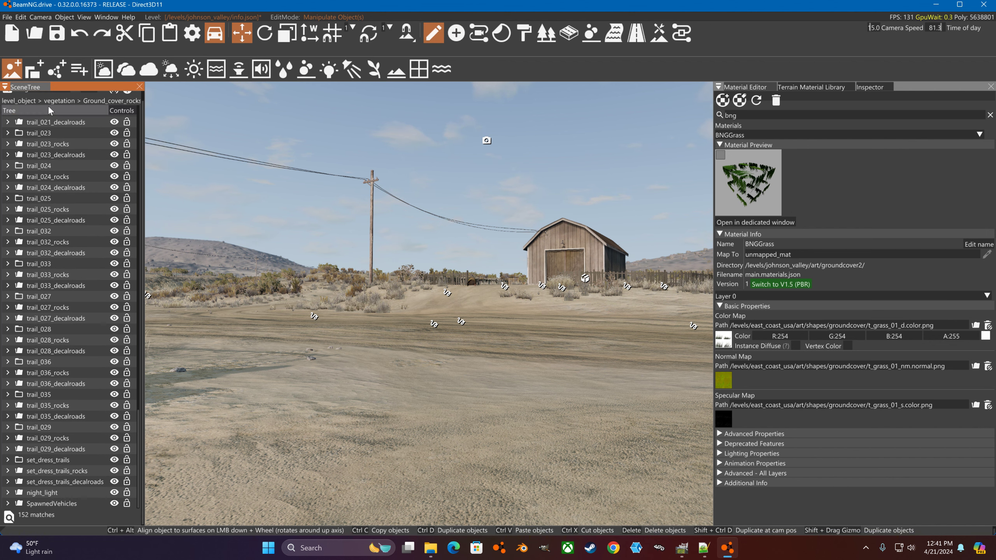
scroll(109, 126, up, 4)
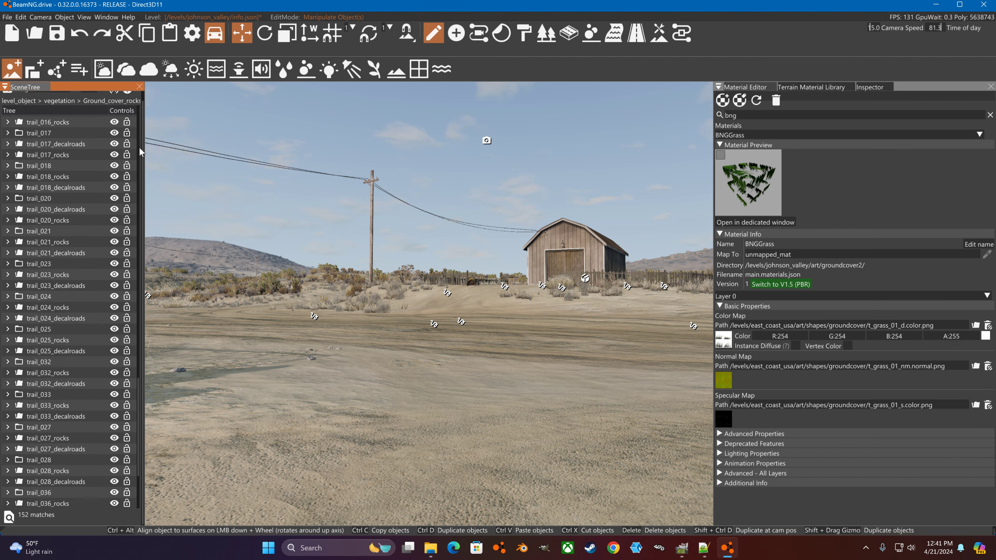
scroll(140, 152, up, 15)
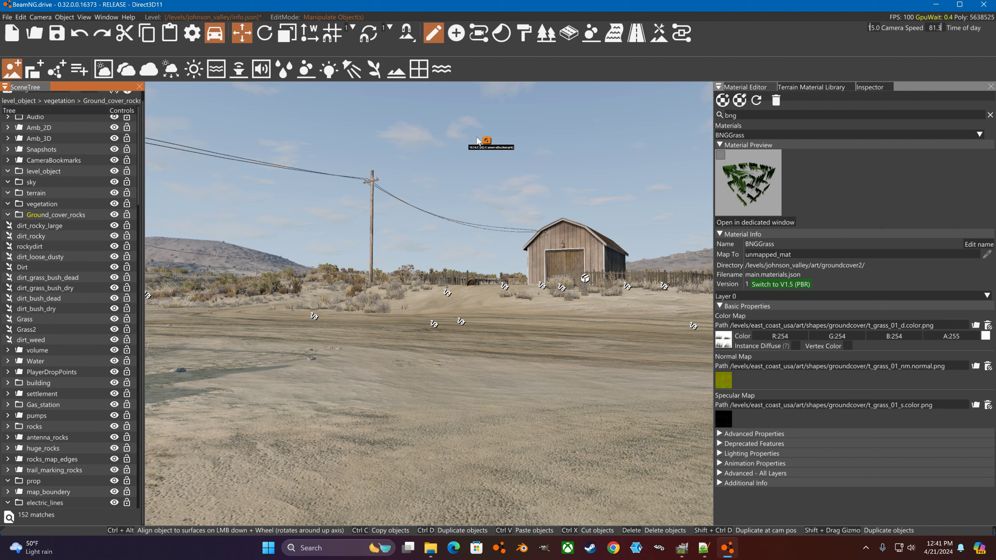
click(374, 69)
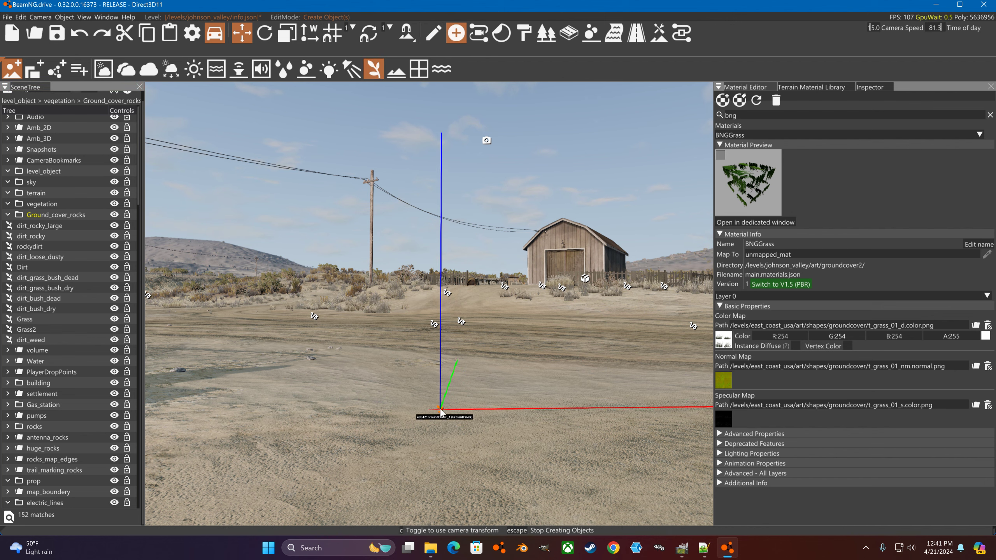
click(438, 419)
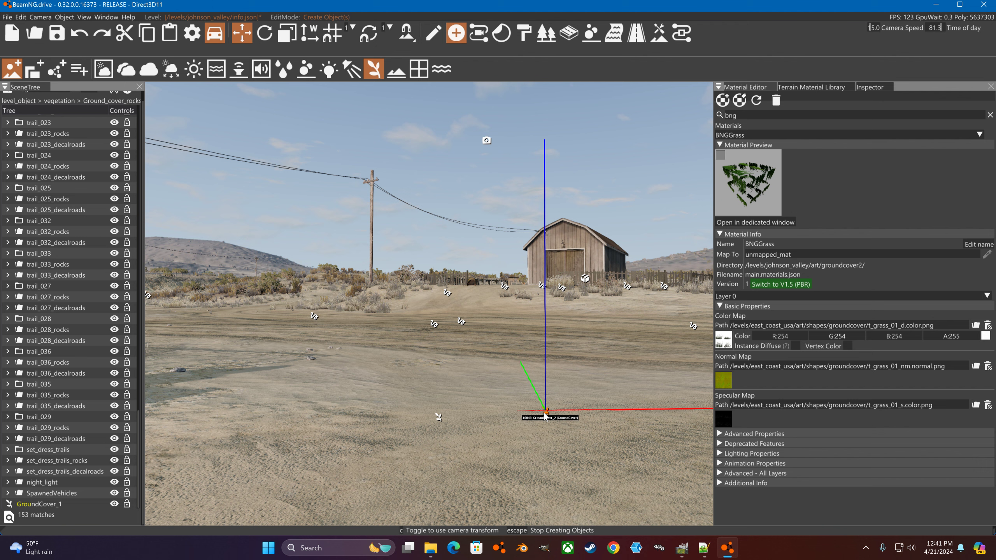
key(Escape)
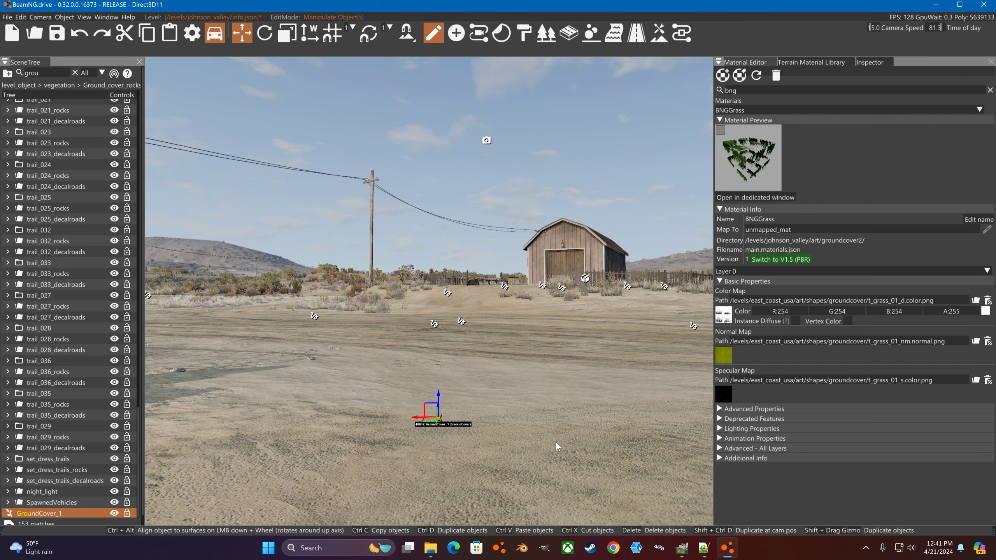
Rename the new ground cover object in the scene tree as grass_from_east_coast
double_click(56, 514)
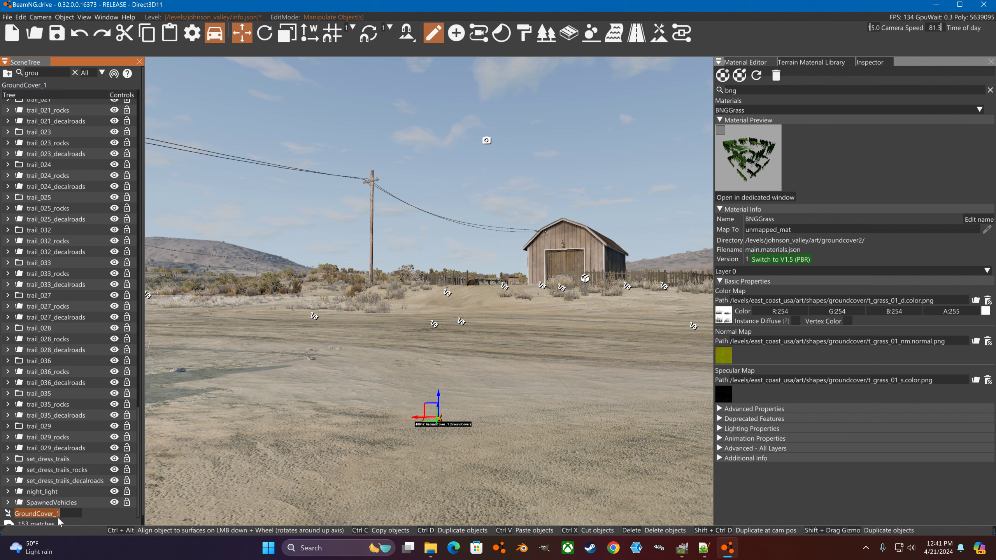
text(gr)
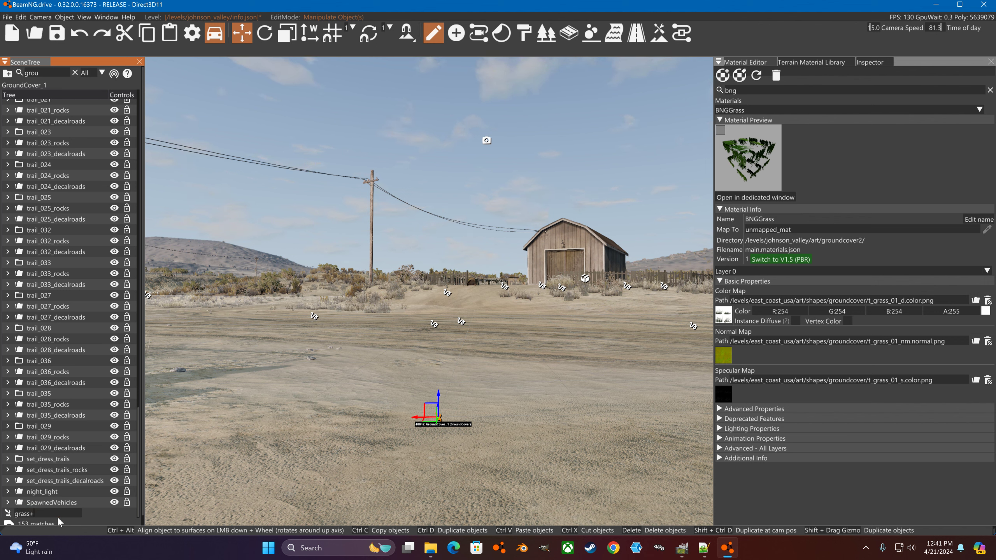
text(ass_from_east_coast)
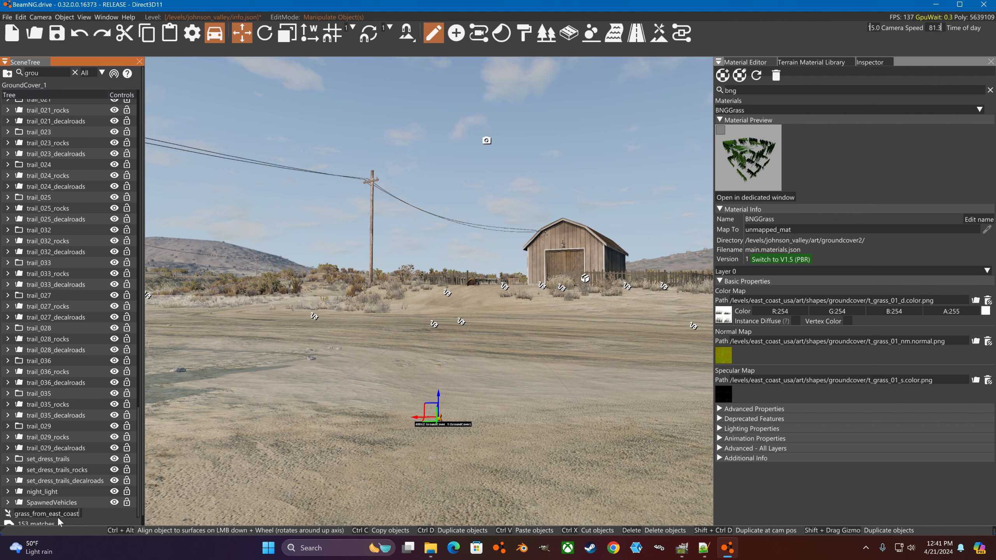
key(Return)
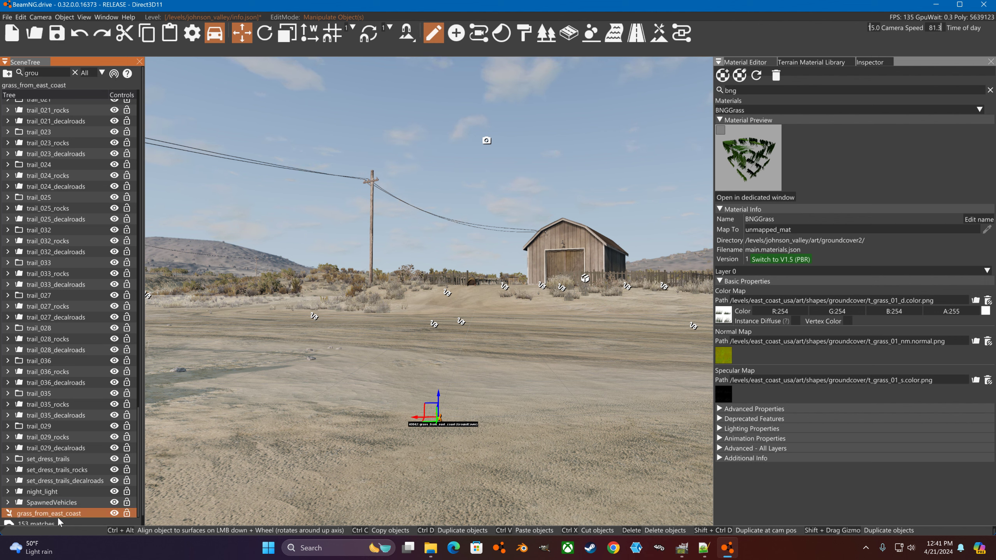
Show grass_from_east_coast's properties in the Inspector and set its material to BNGGrass
click(862, 61)
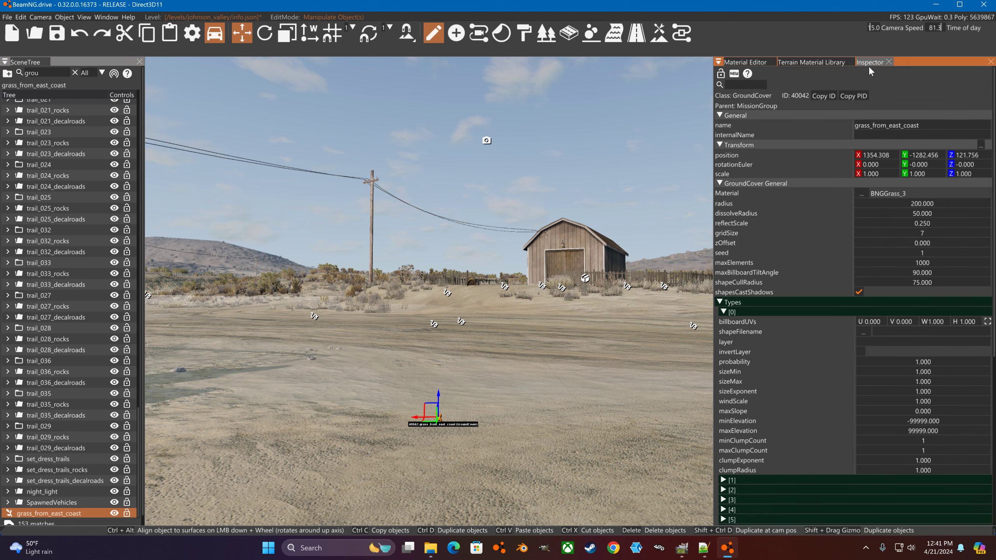
click(866, 194)
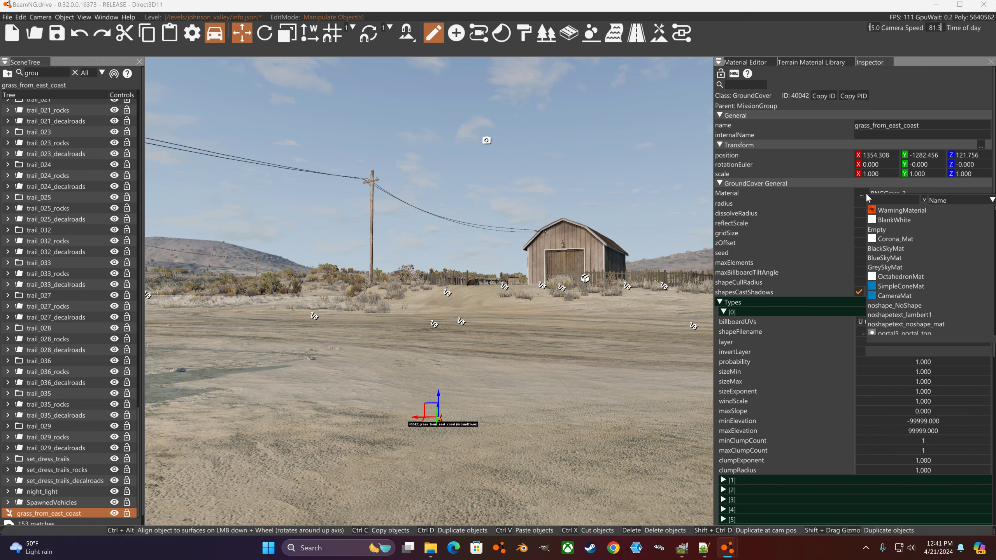
text(bng)
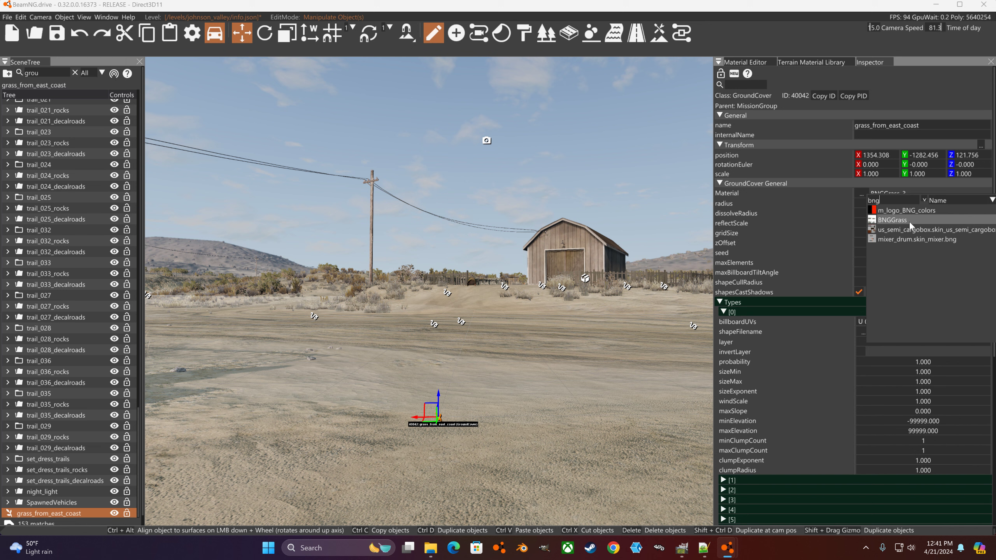
click(908, 221)
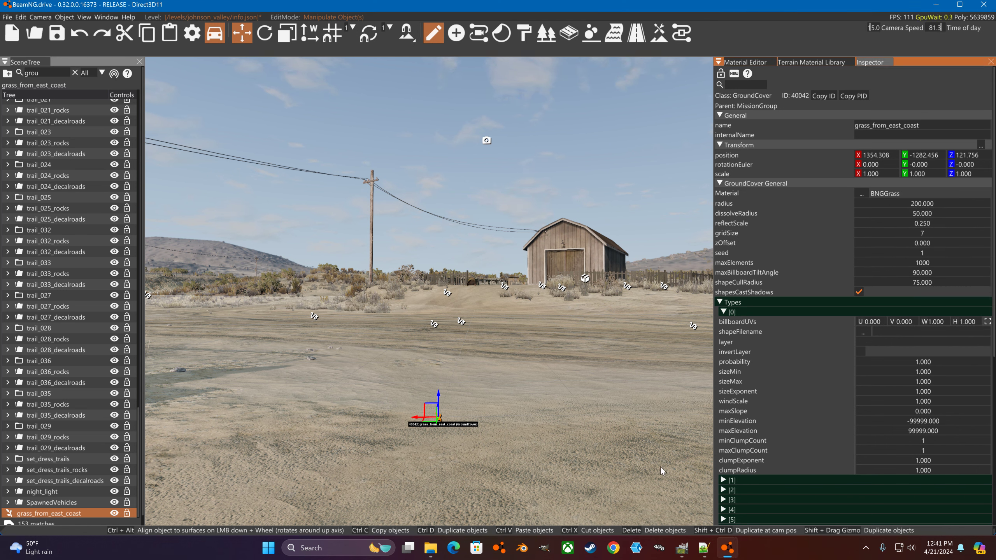
click(665, 556)
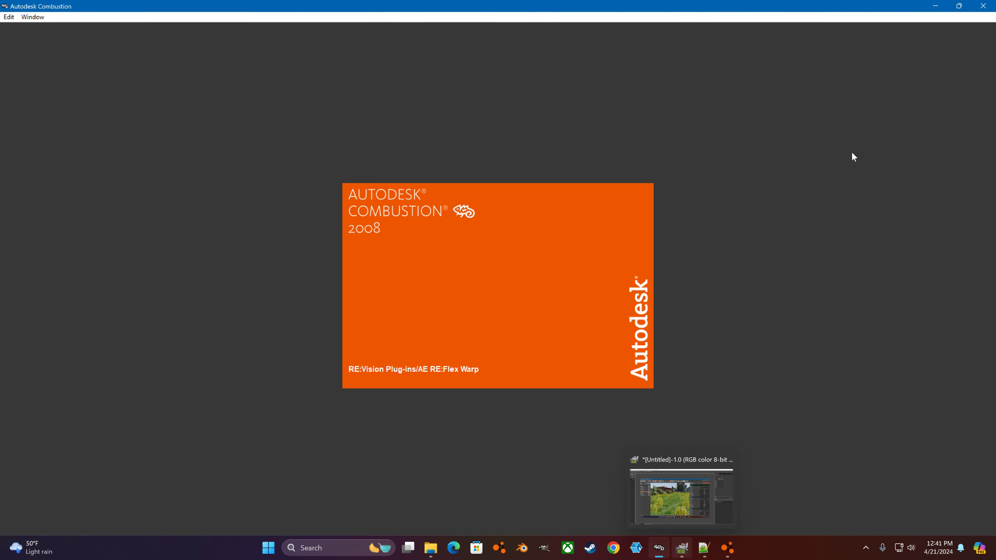
click(658, 549)
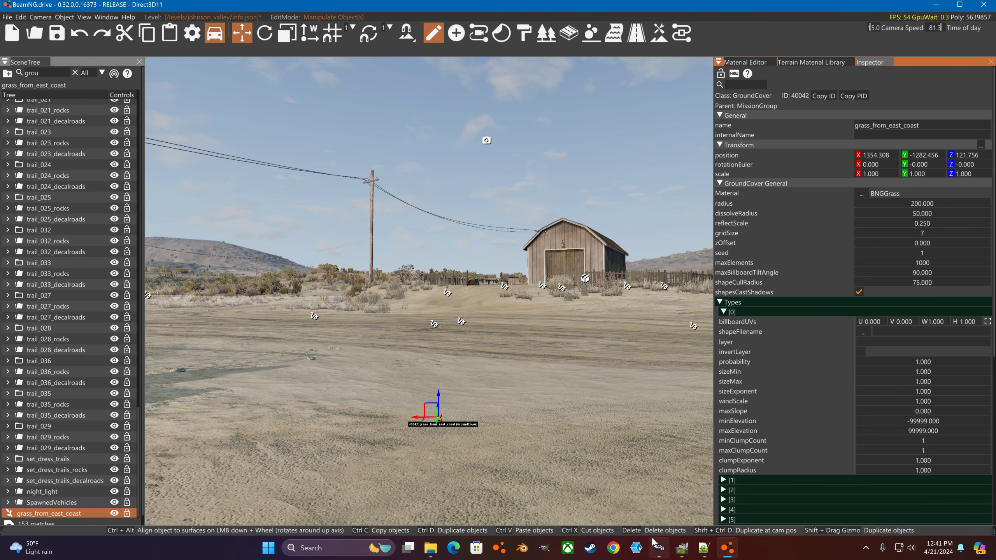
Switch to GIMP with the East Coast USA editor screenshot and arrange its window side by side with BeamNG.drive
click(682, 549)
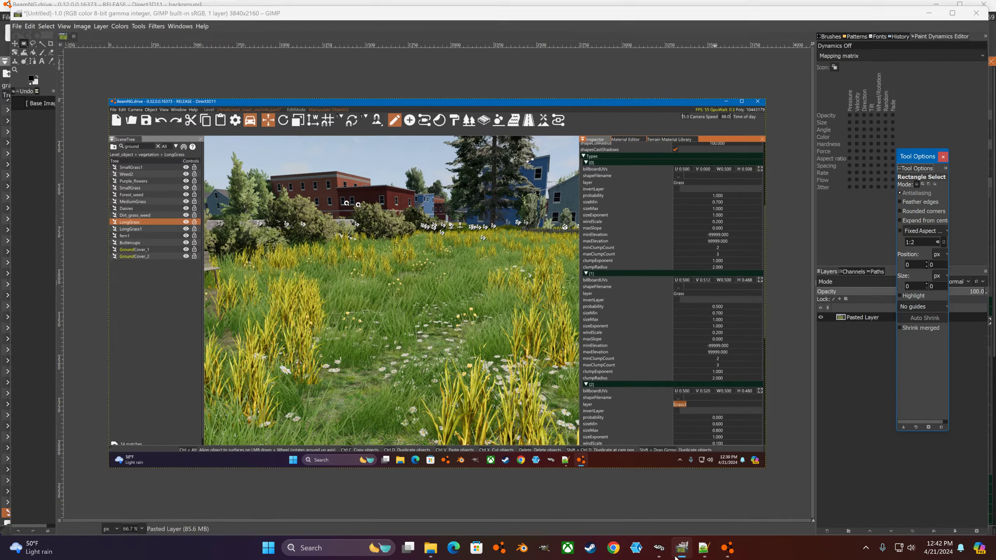
drag(717, 12, 4, 327)
drag(152, 240, 152, 240)
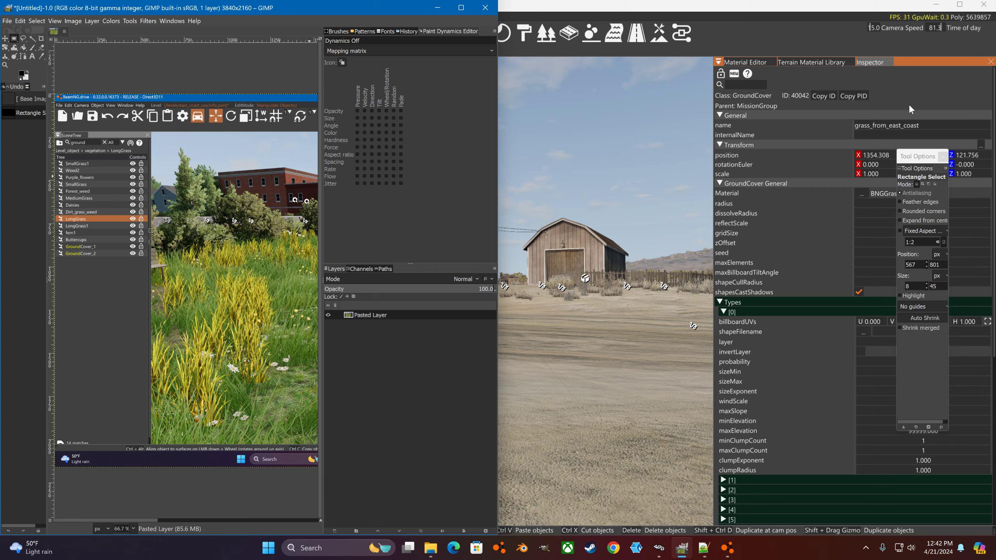
drag(864, 7, 995, 181)
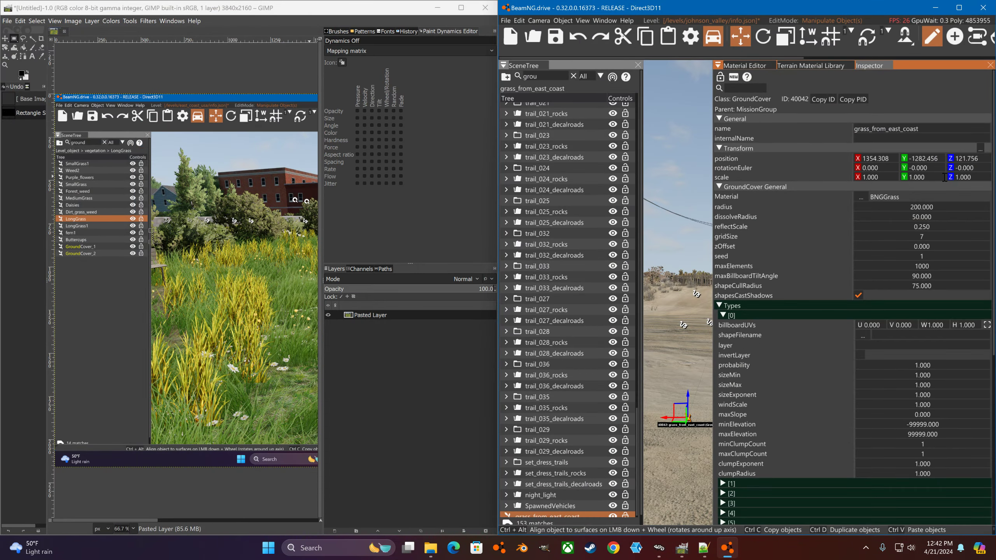
Show the LongGrass Types values in the GIMP screenshot and close the floating Tool Options window covering the BeamNG Inspector
middle_drag(164, 229, 68, 85)
middle_drag(308, 44, 61, 165)
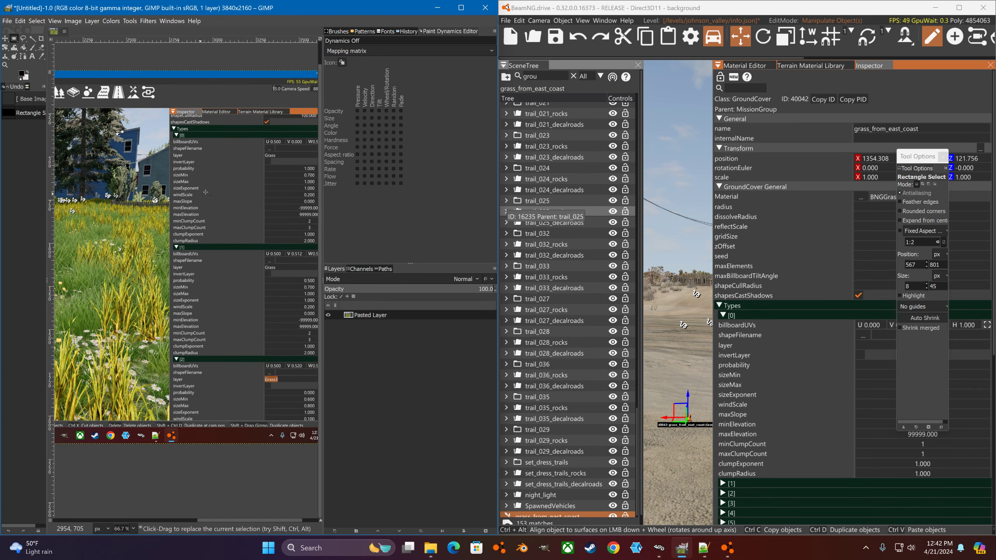
middle_drag(225, 194, 134, 208)
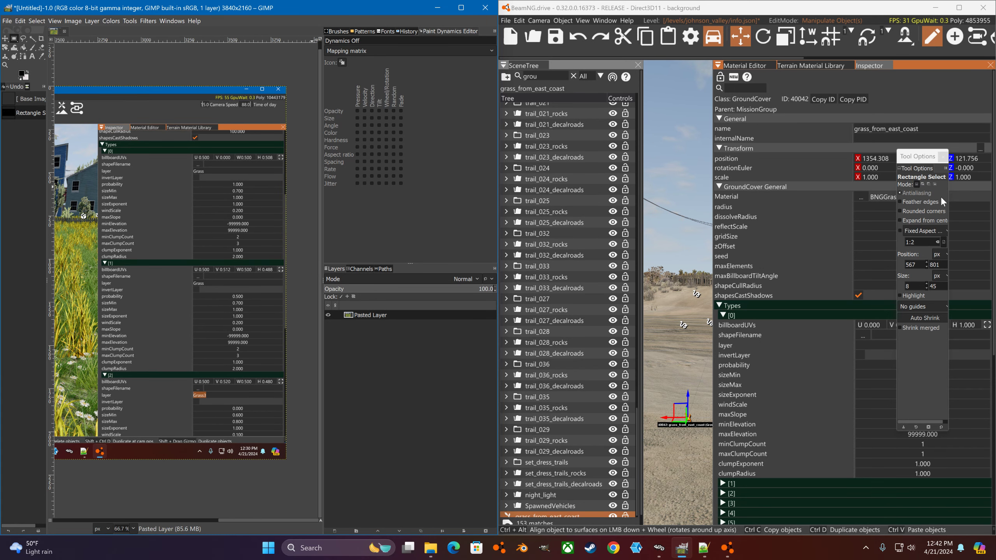
click(942, 156)
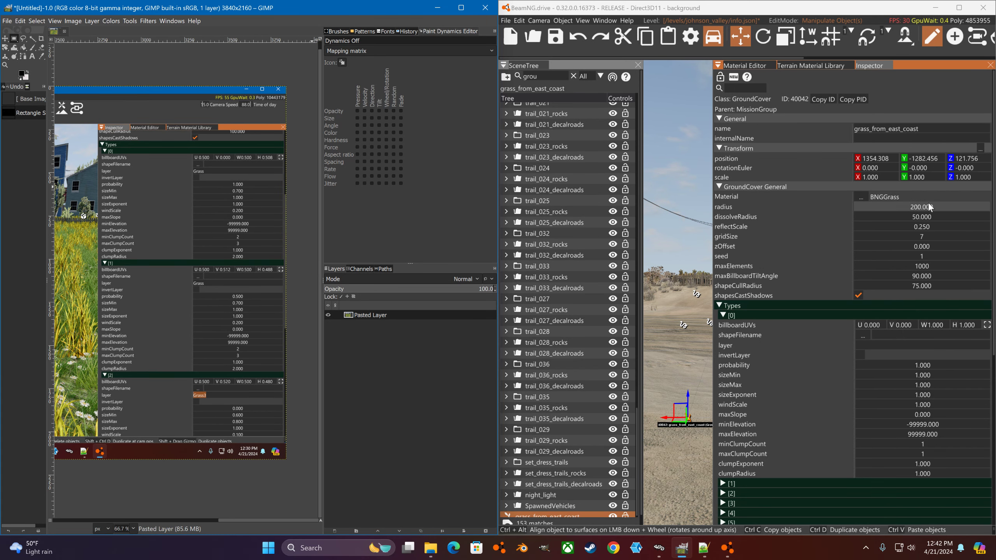
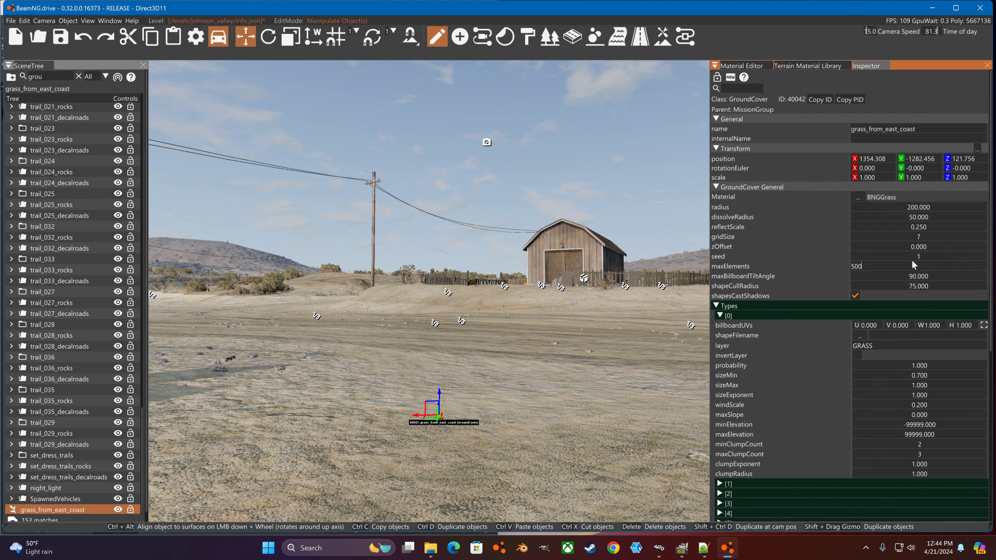
Try 500000 for the maxElements of grass_from_east_coast, and reduce the value to 100000
key(Return)
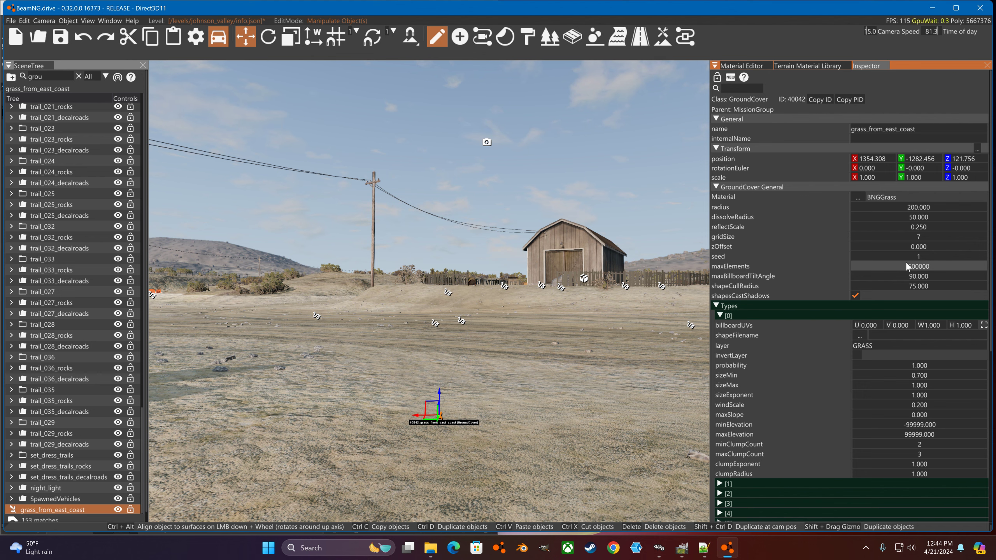
click(562, 386)
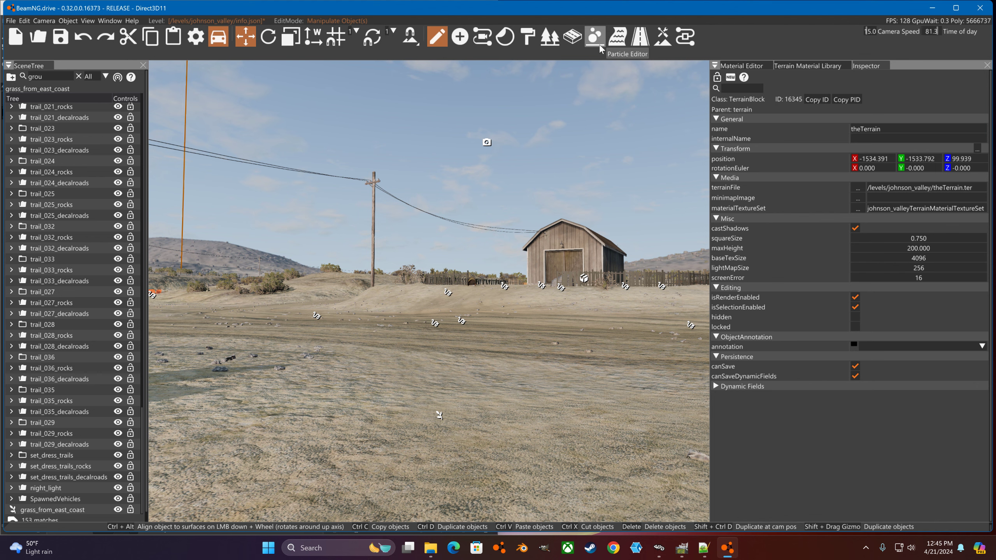
click(89, 510)
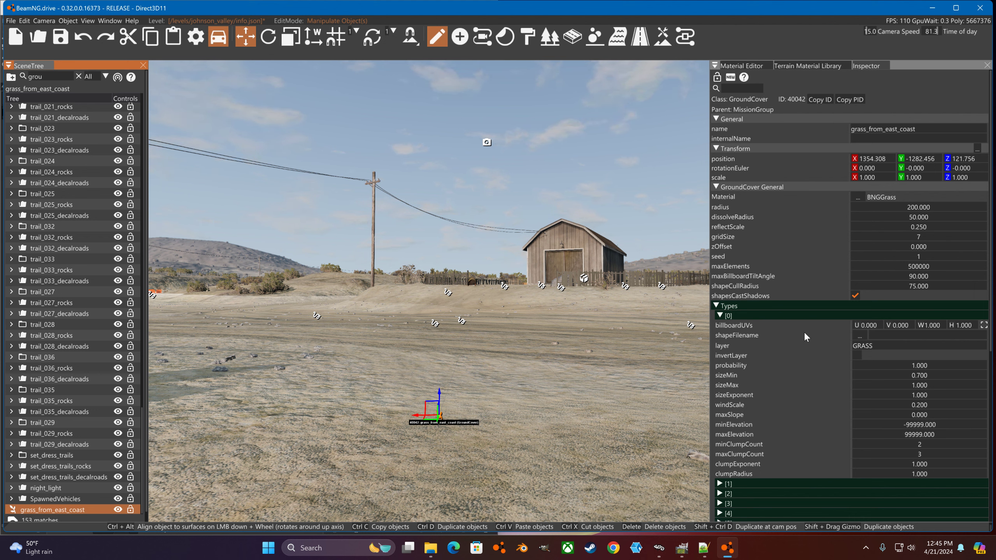
mouse_move(759, 291)
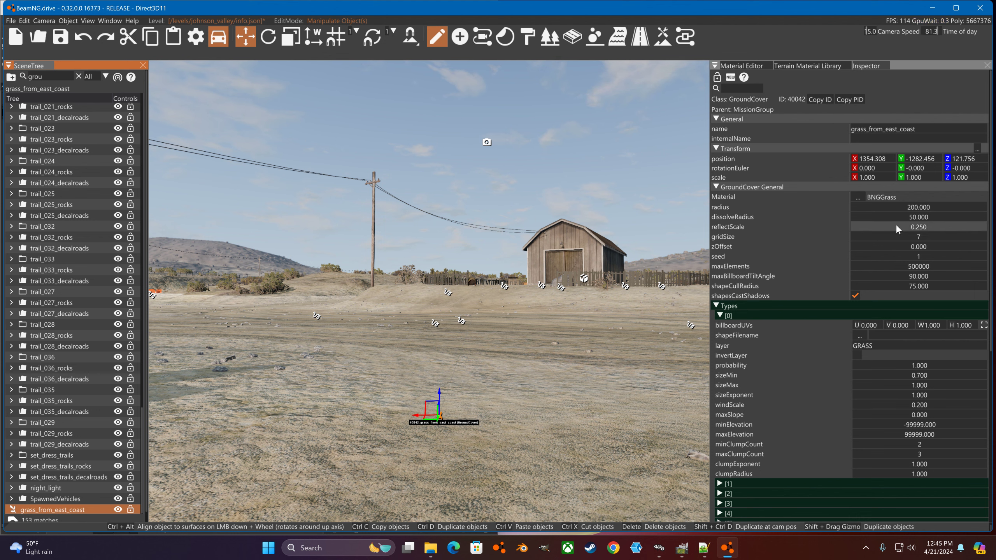
double_click(910, 266)
text(10)
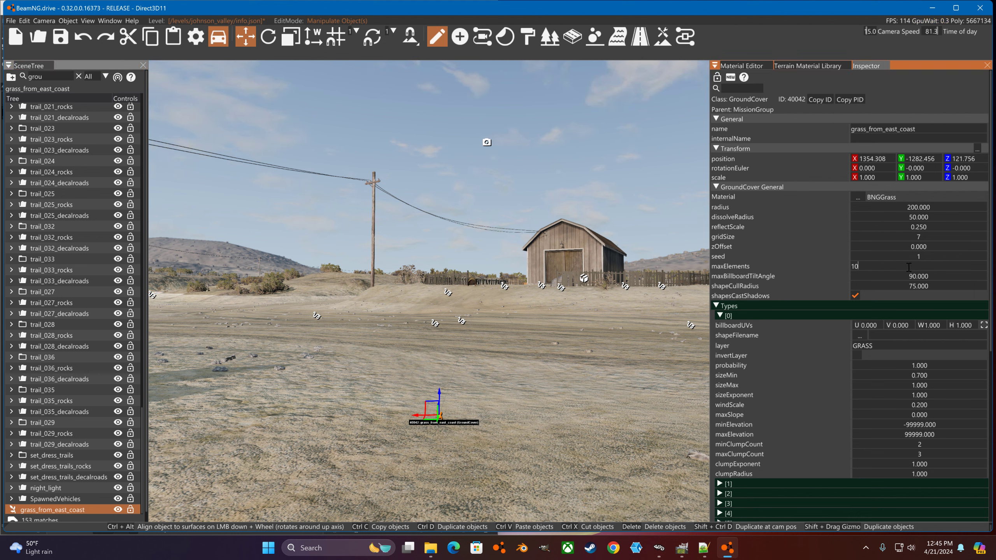
key(Return)
Examine the desert terrain around the ground cover object for grass and activate the Terrain Tools
right_drag(612, 298, 559, 431)
key(s)
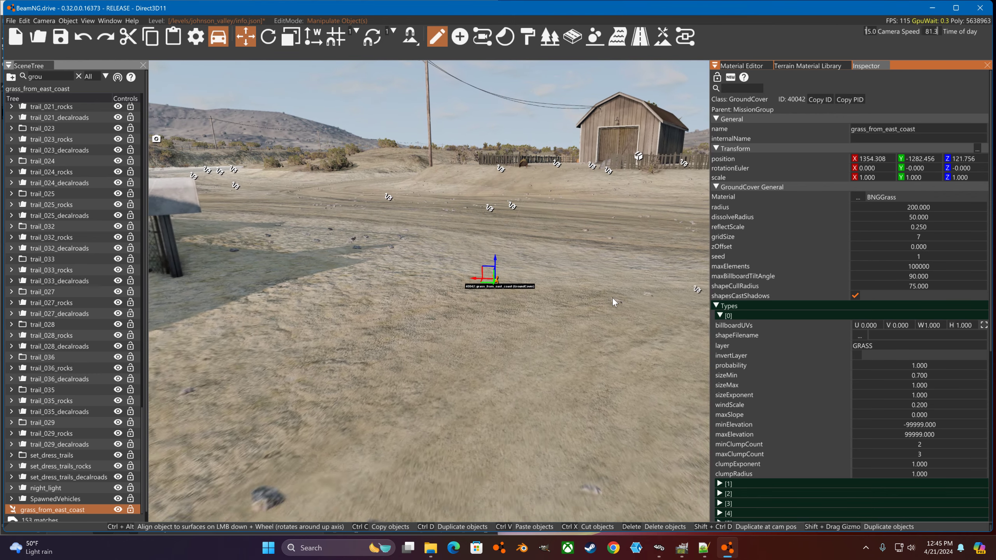
right_drag(612, 299, 378, 295)
key(w)
key(w)
key(w)
key(w)
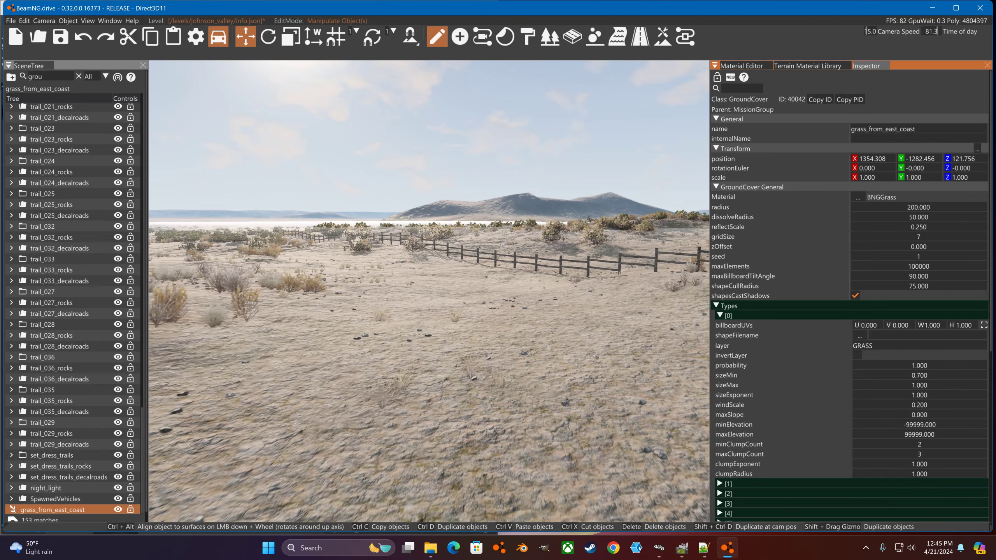
click(663, 38)
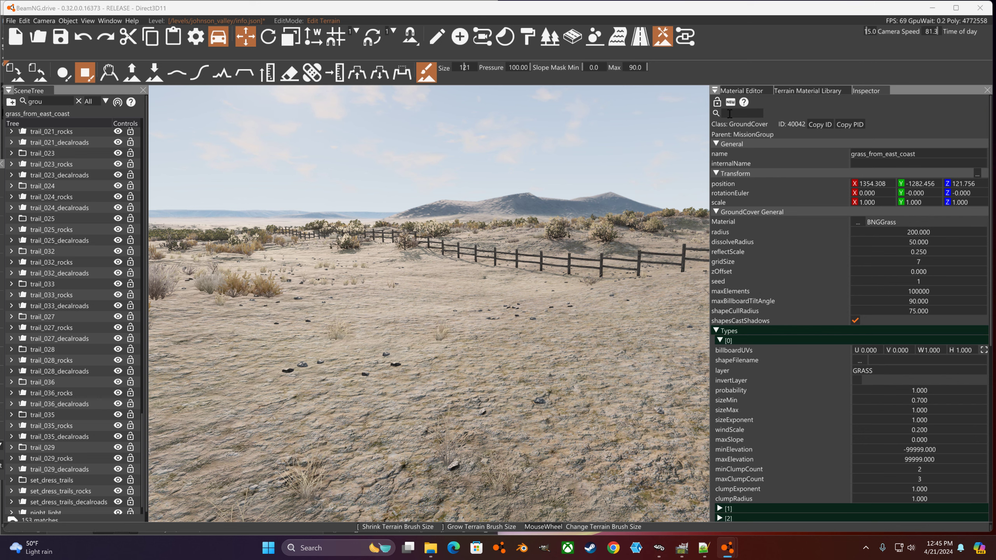
Review the BNGGrass material's texture maps and its Advanced - All Layers settings in the Material Editor
click(742, 91)
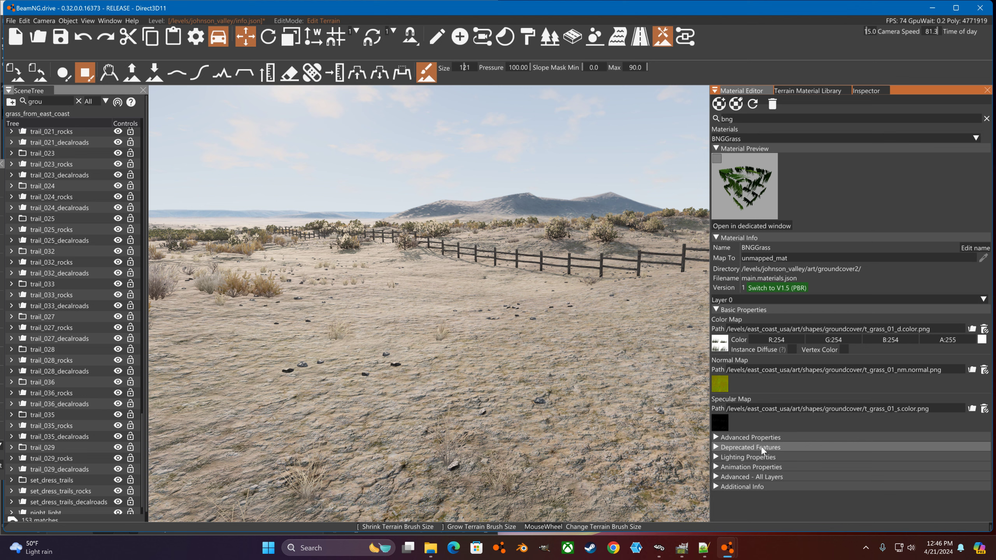
click(794, 477)
scroll(794, 438, down, 1)
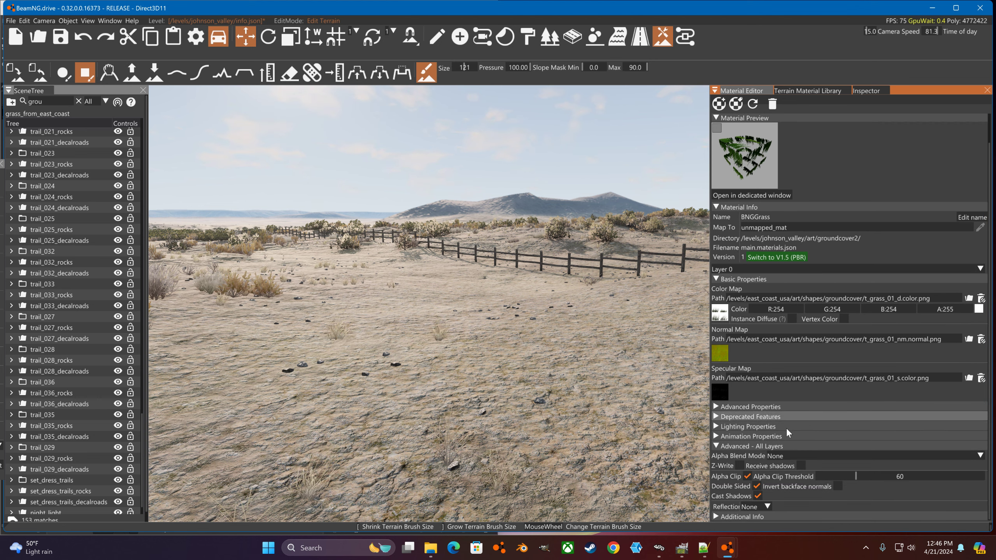
scroll(797, 230, up, 1)
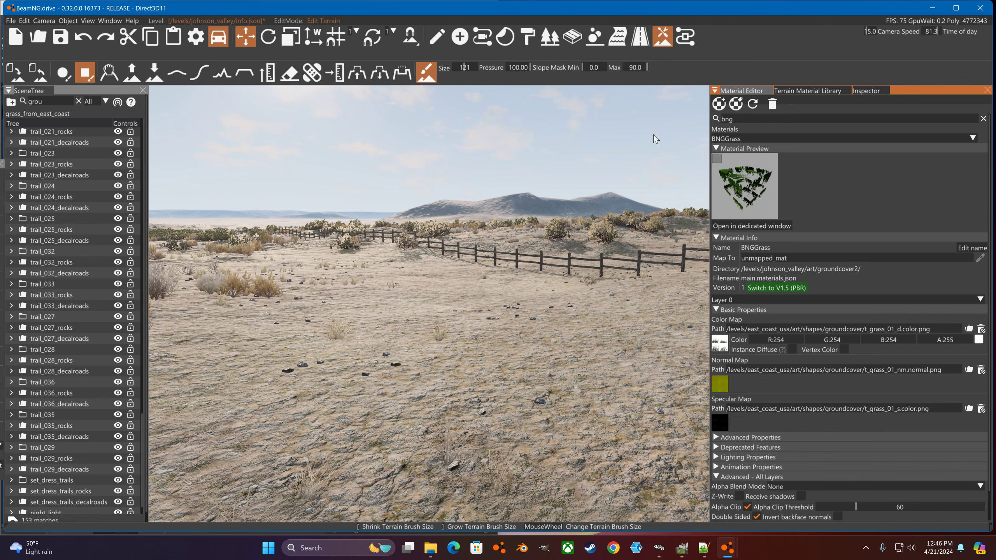
Examine how the new ground cover billboards are rendered and distributed along the dirt road
mouse_move(530, 184)
right_down()
mouse_move(666, 243)
mouse_move(655, 98)
mouse_move(706, 123)
mouse_move(813, 106)
right_up()
key(w)
key(w)
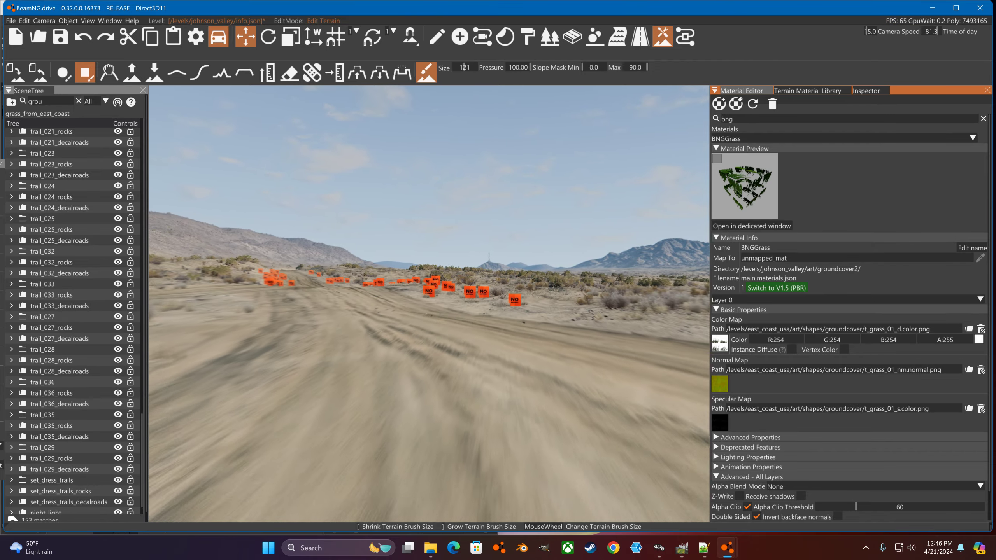
key(w)
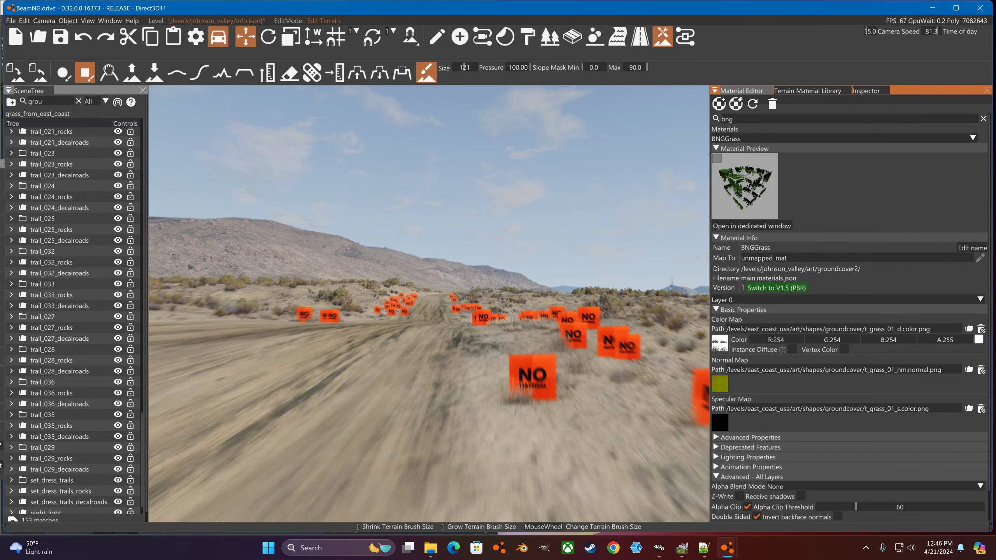
key(w)
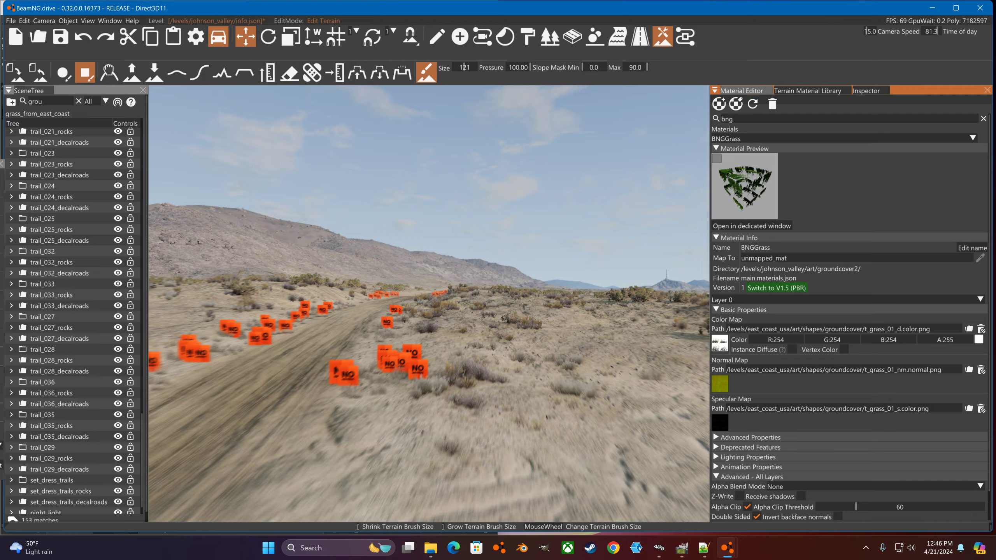
key(w)
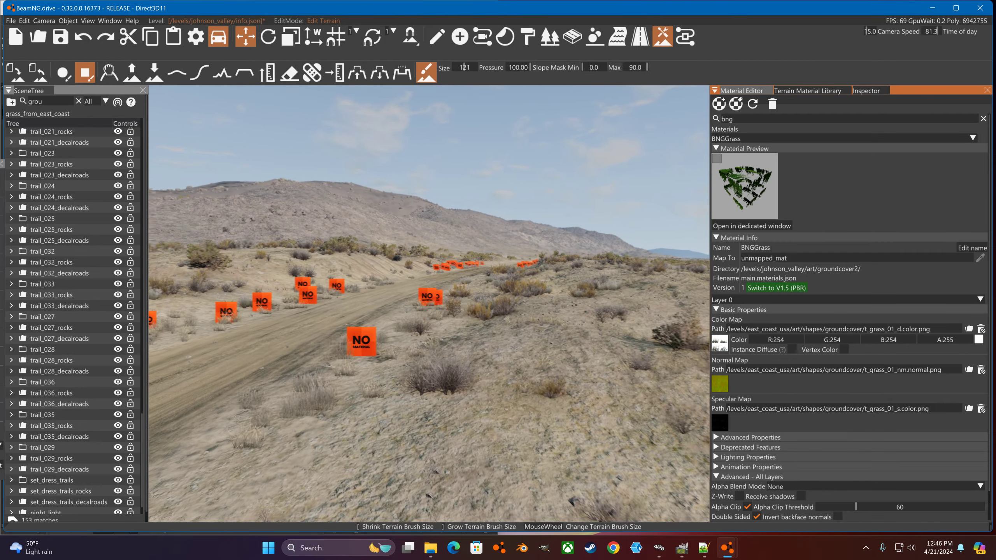
key(w)
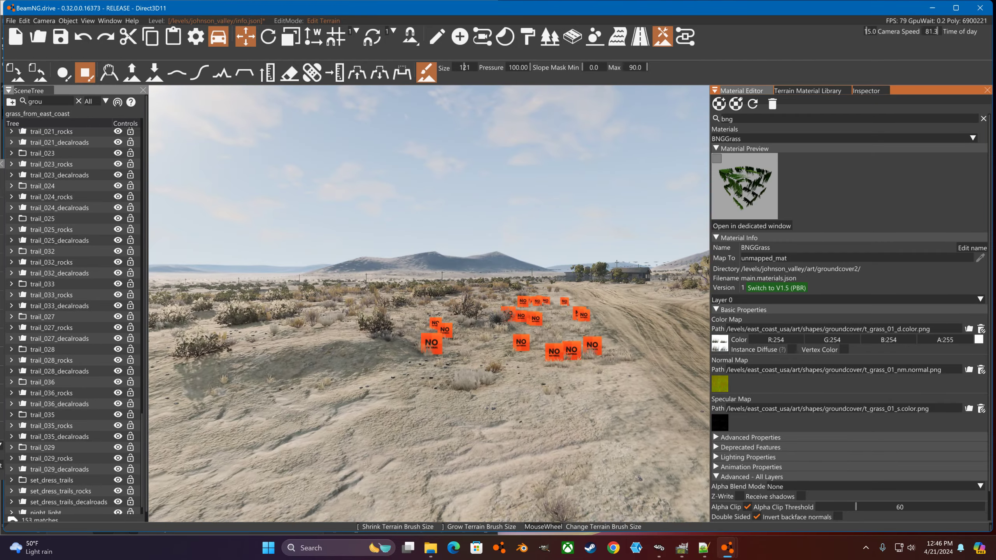
key(w)
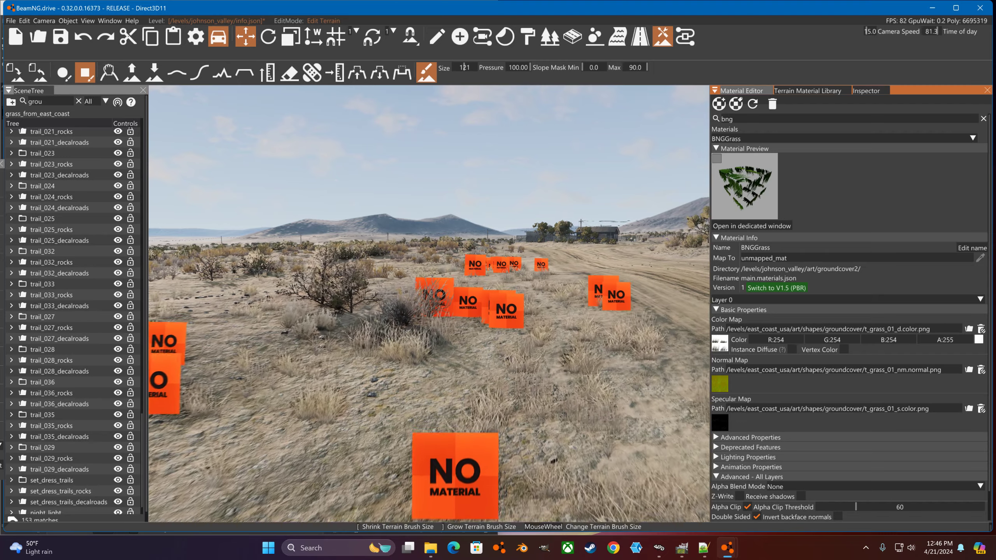
key(w)
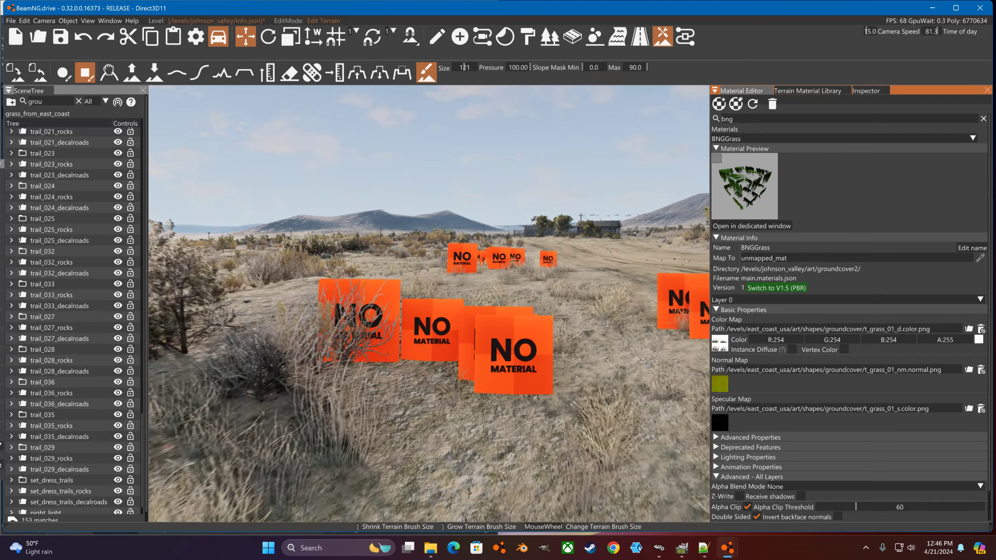
right_drag(507, 303, 637, 244)
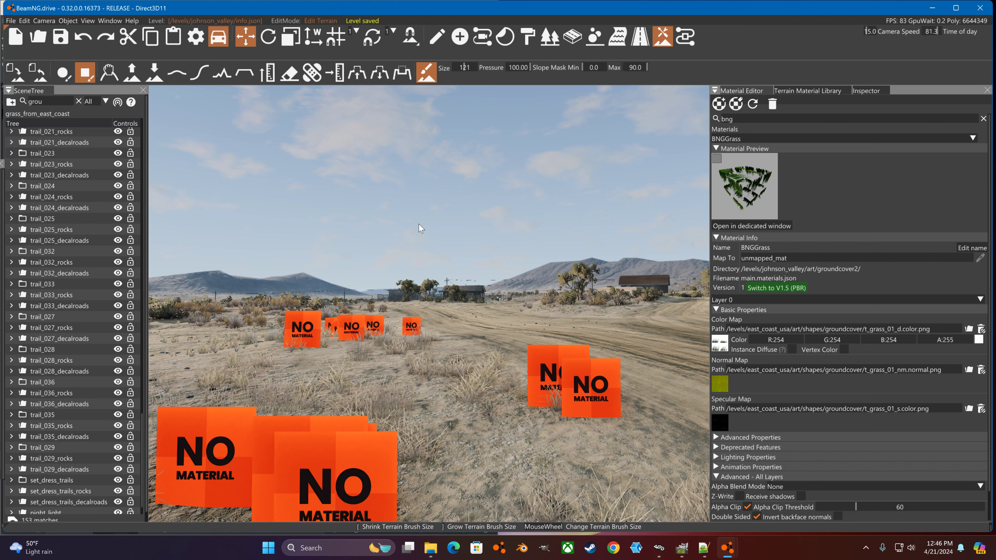
Leave the level editor and reload Johnson Valley in Freeroam at the Settlement spawn point
key(F11)
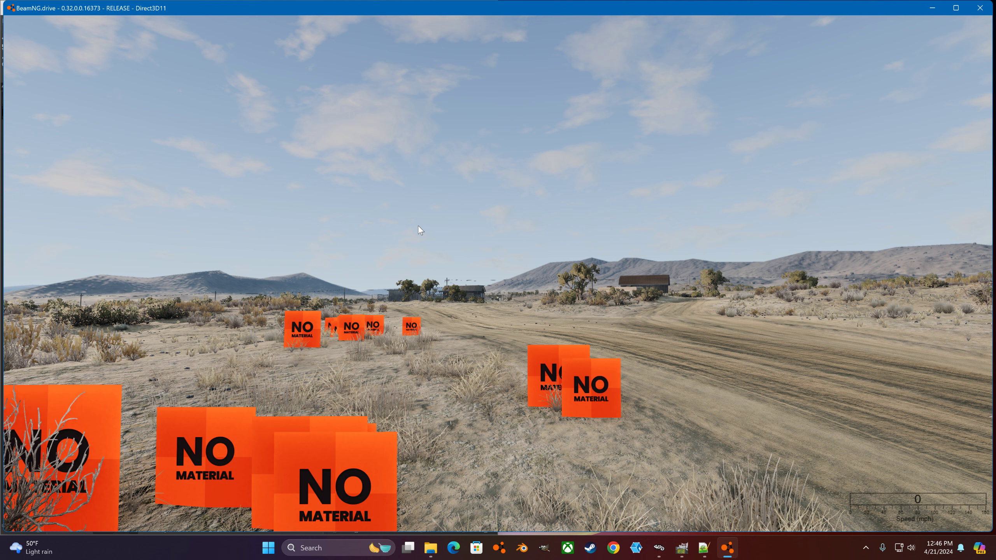
key(Escape)
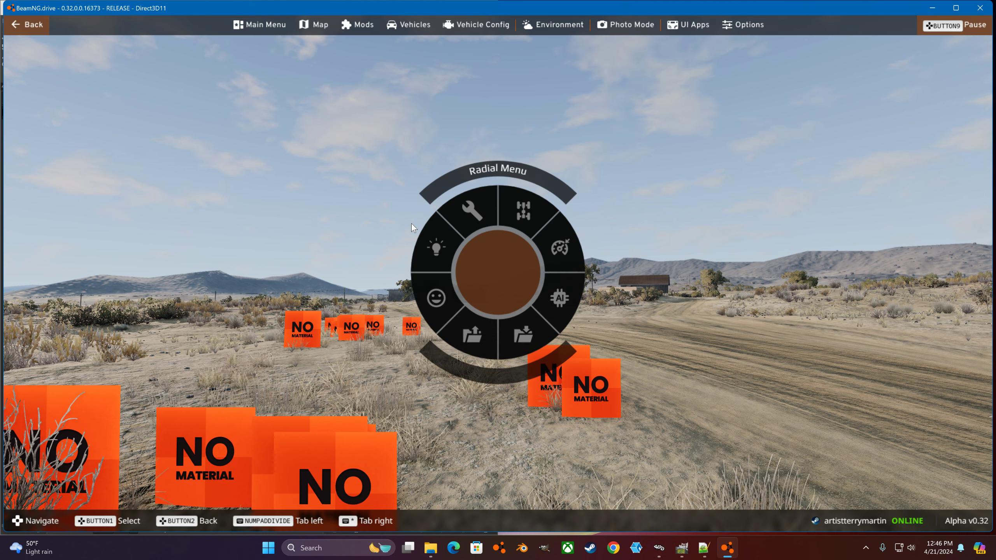
click(265, 25)
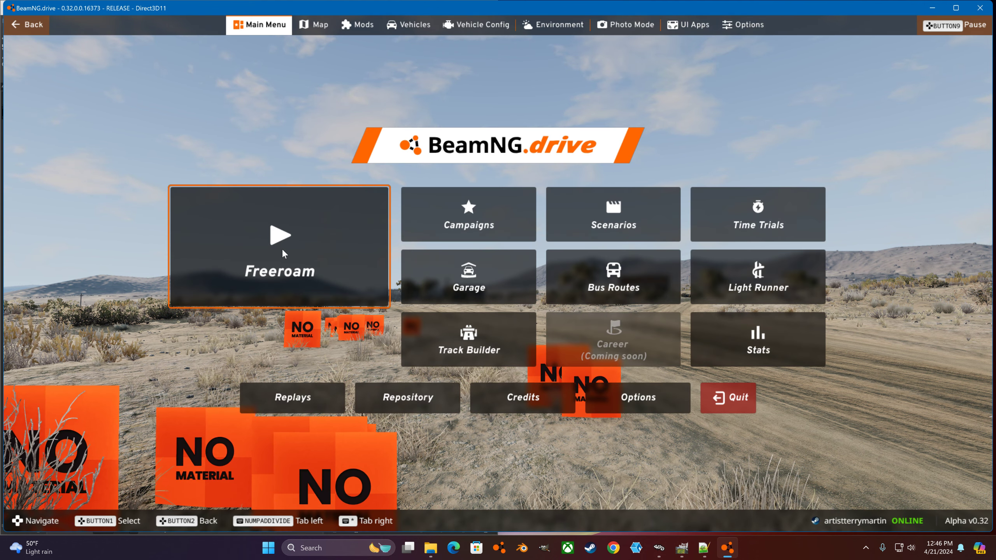
click(282, 248)
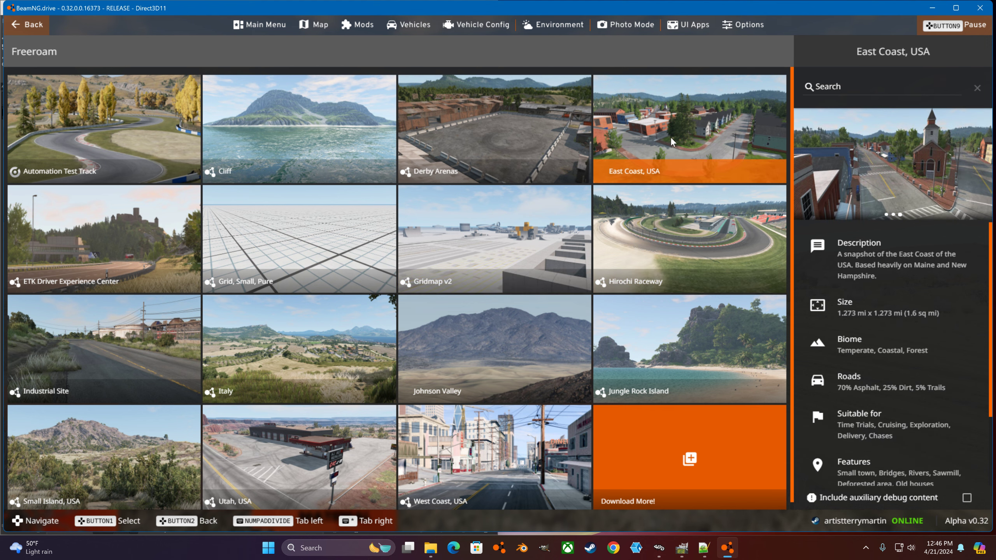
click(510, 334)
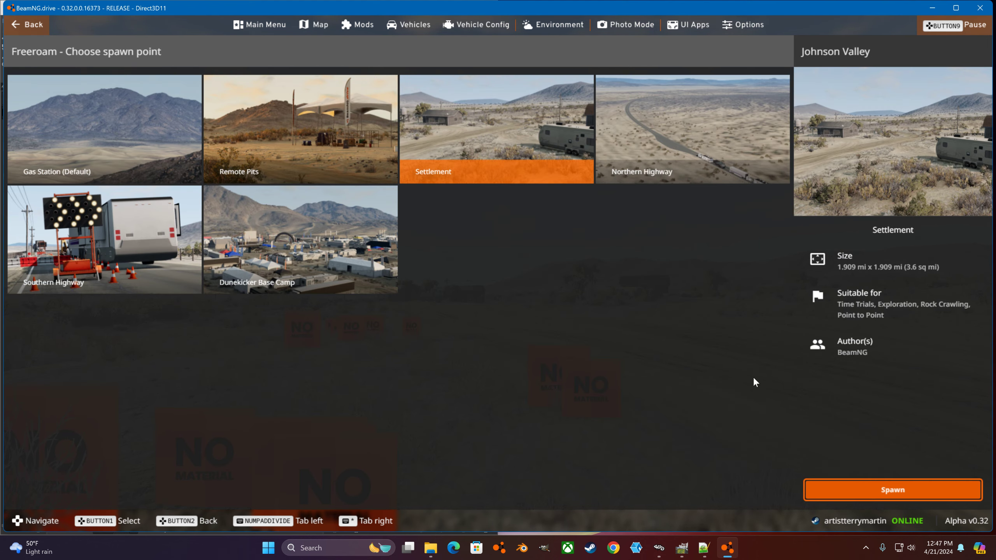
click(879, 491)
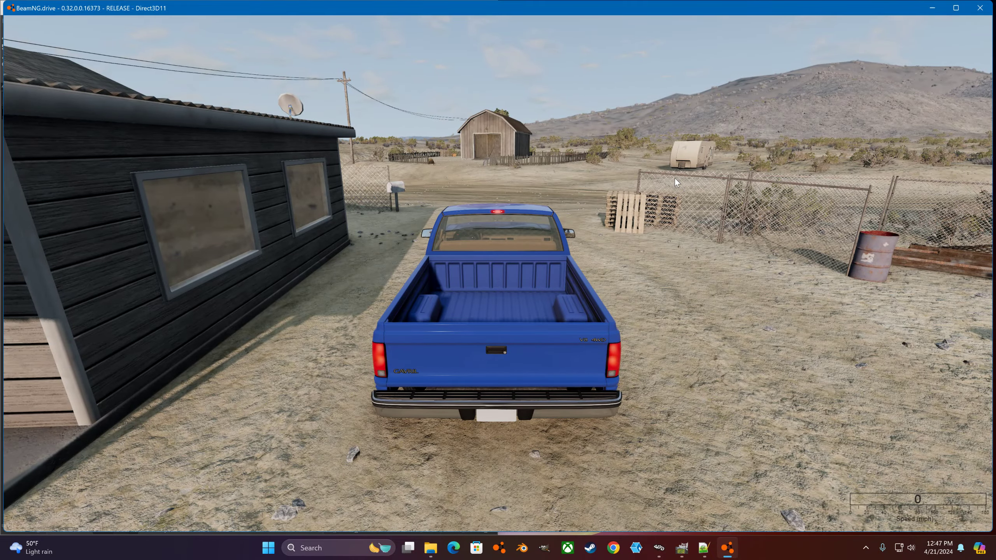
Use the free camera to examine the East Coast grass up close beside the dirt road
key(shift+c)
right_drag(674, 178, 980, 161)
key(w)
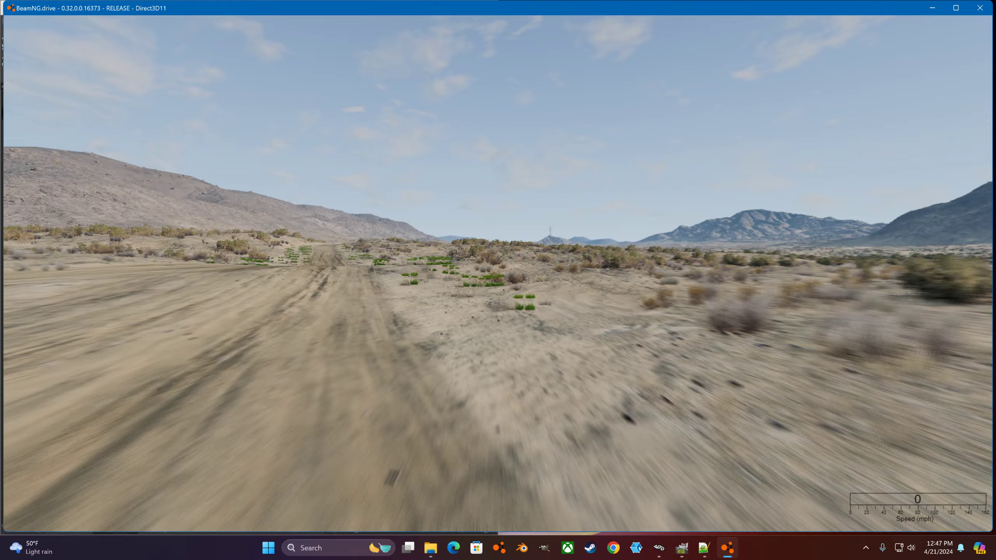
right_drag(498, 280, 427, 280)
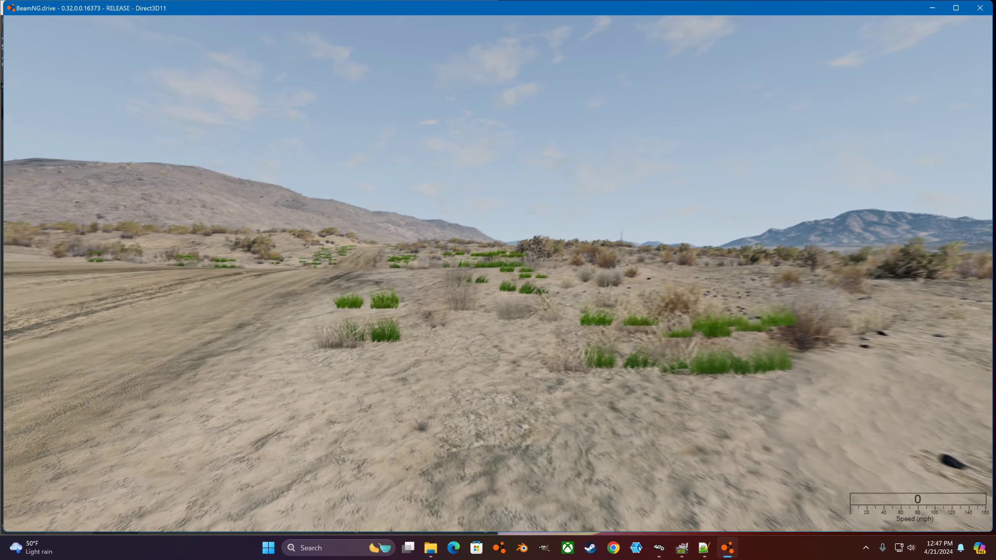
key(w)
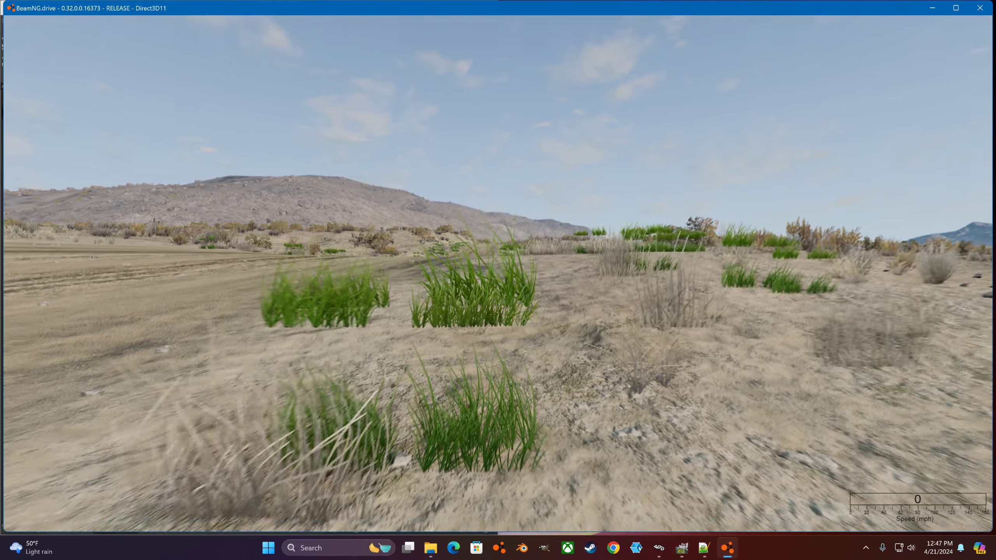
key(w)
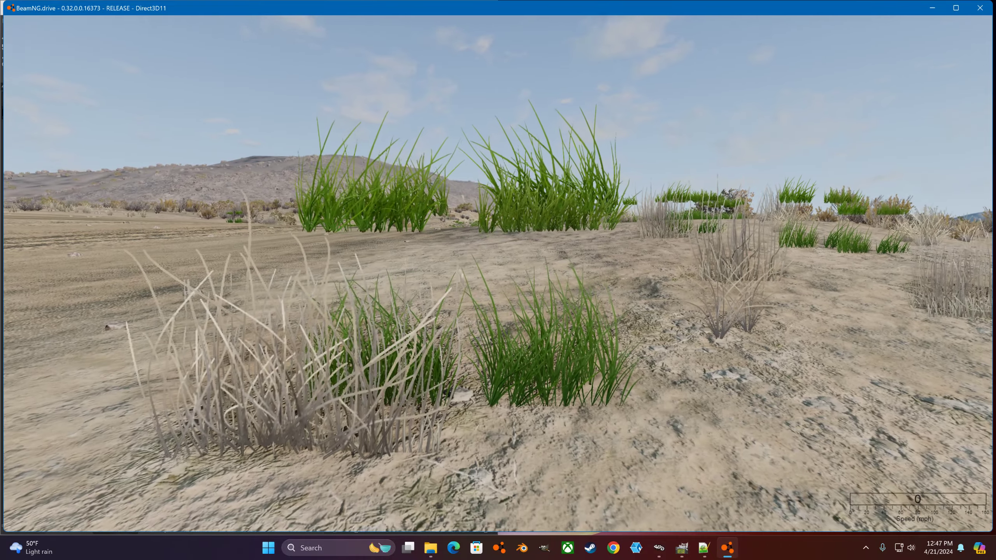
key(s)
right_drag(498, 280, 498, 264)
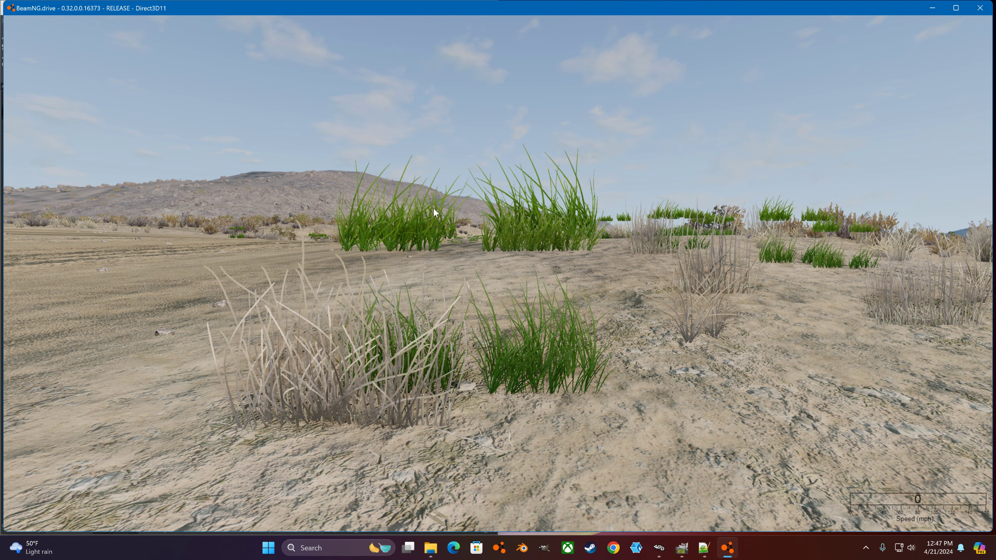
Try to crop the type [0] billboard UVs of grass_from_east_coast to the texture's upper-left grass clump in the level editor
key(F11)
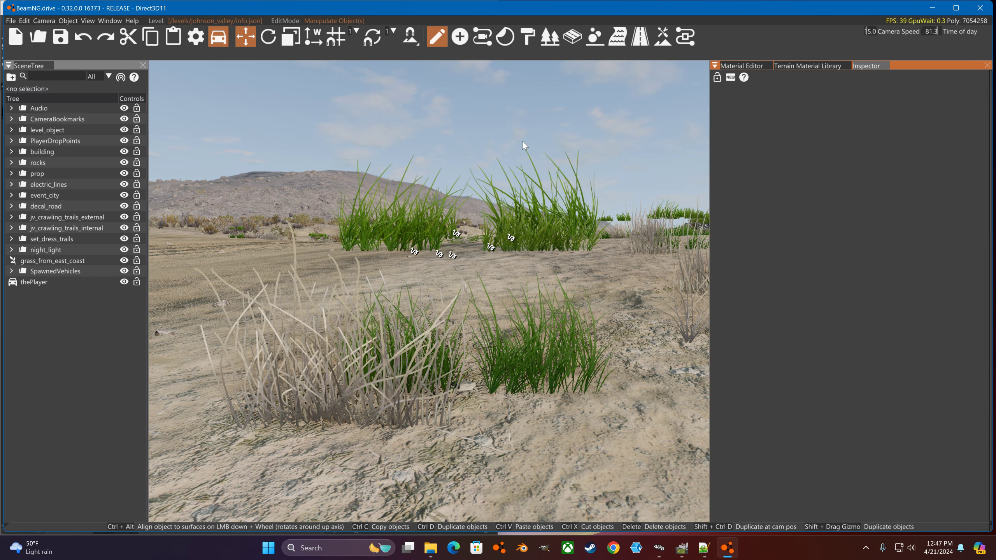
click(34, 261)
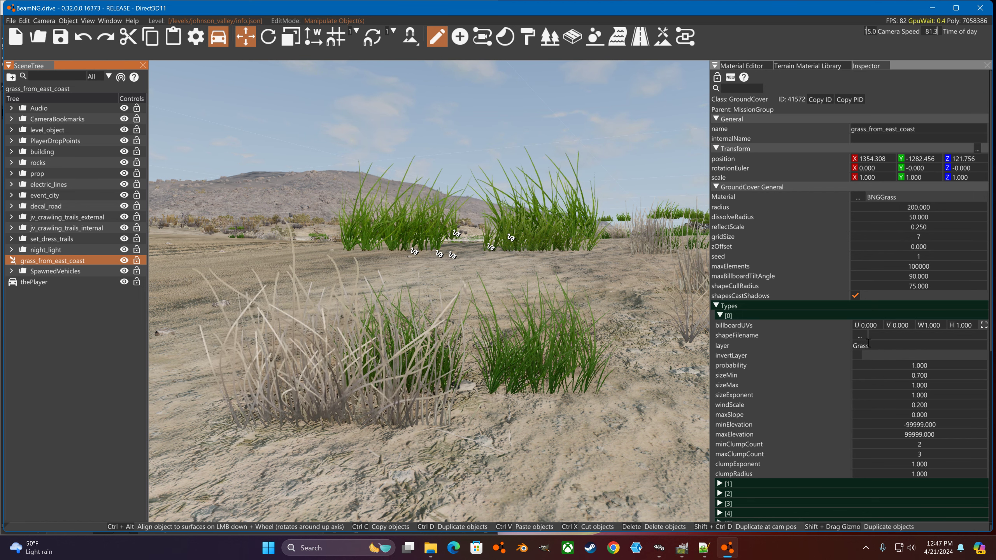
click(983, 328)
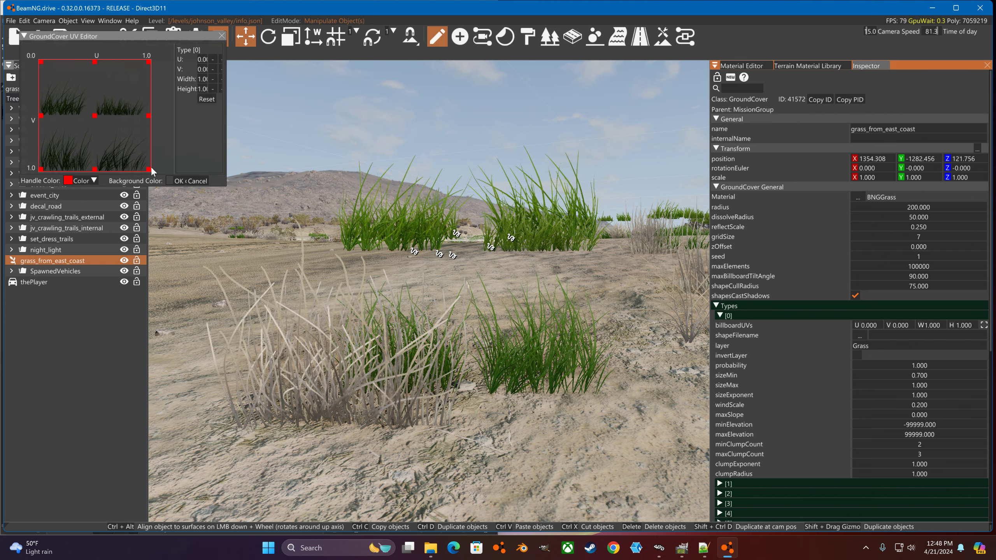
drag(149, 171, 80, 113)
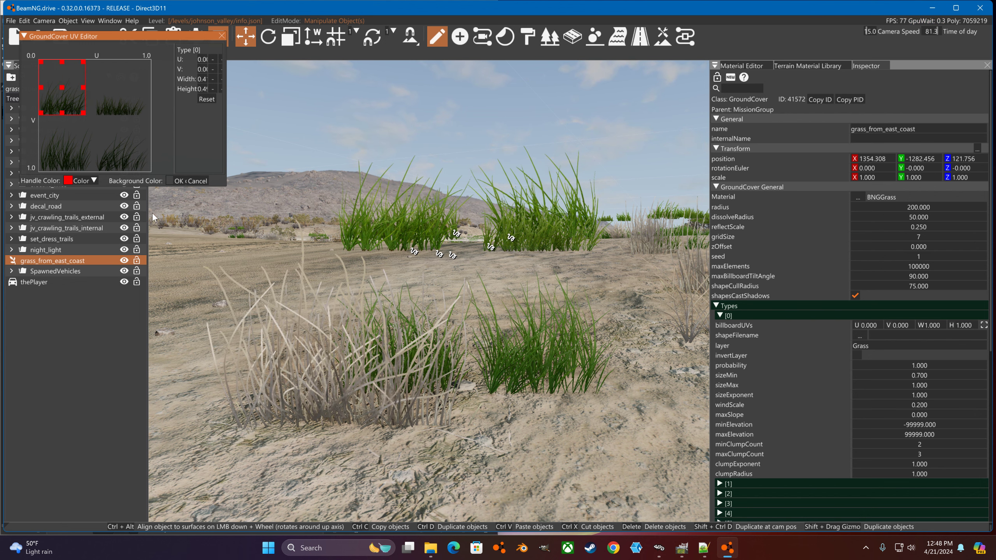
drag(84, 63, 88, 84)
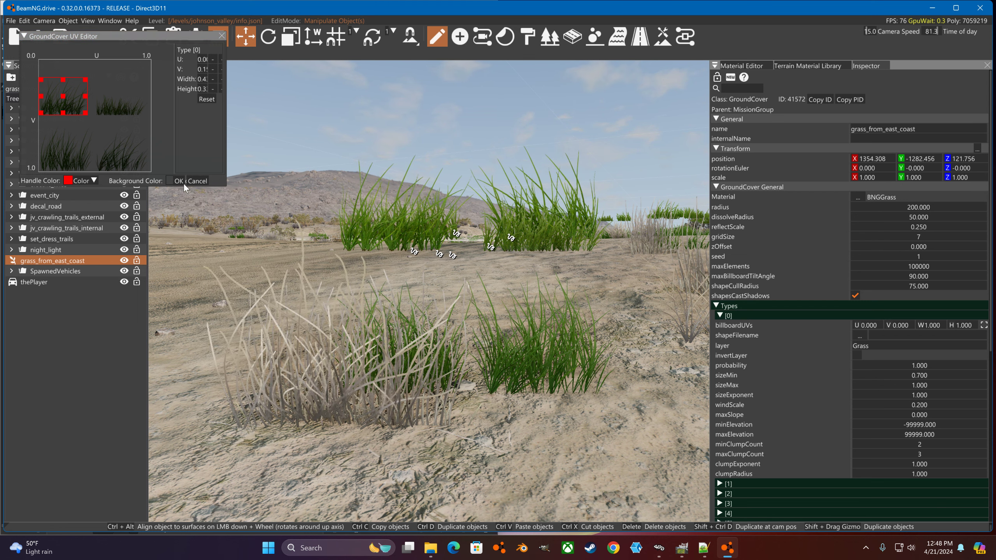
click(174, 182)
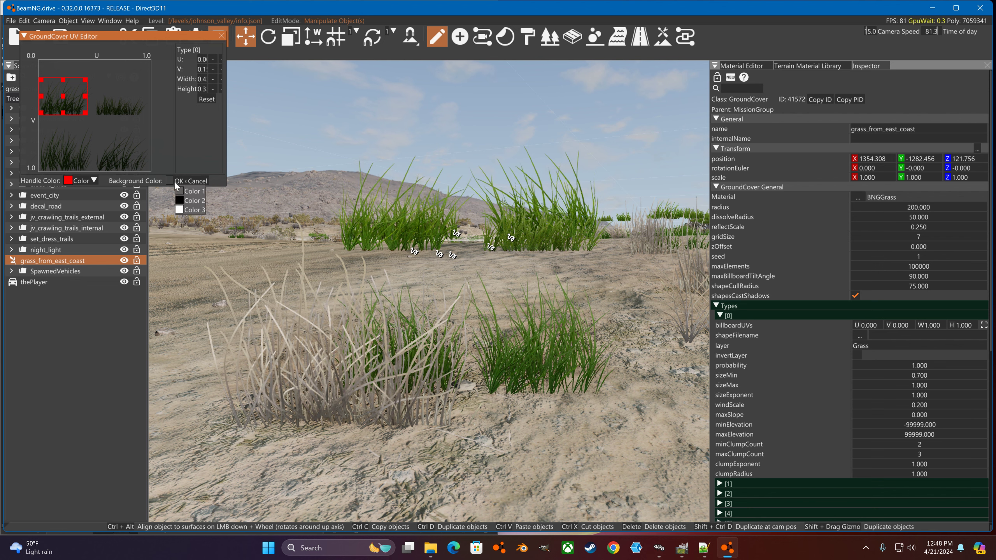
click(174, 180)
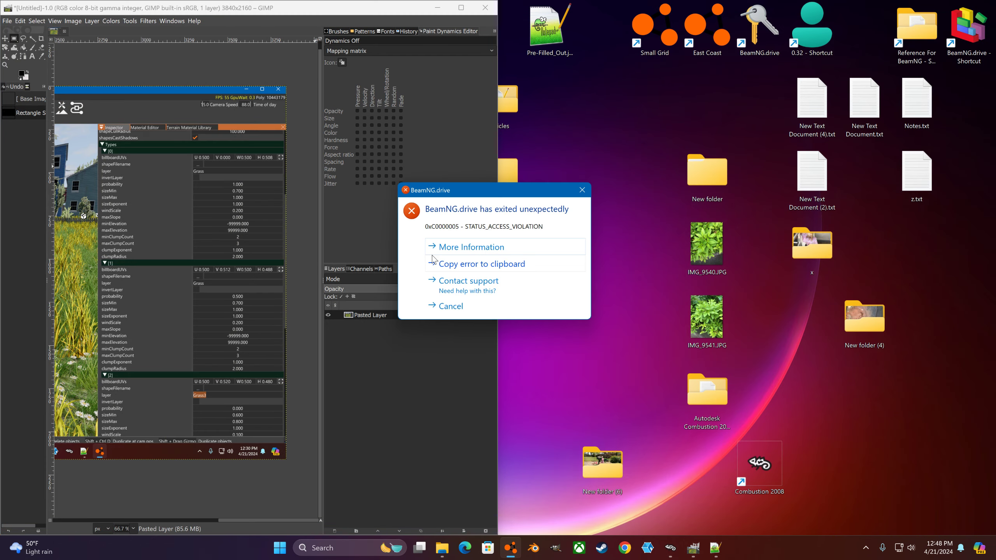
Dismiss the crash report, relaunch BeamNG.drive and load Johnson Valley in Freeroam at the default Gas Station spawn point
click(581, 191)
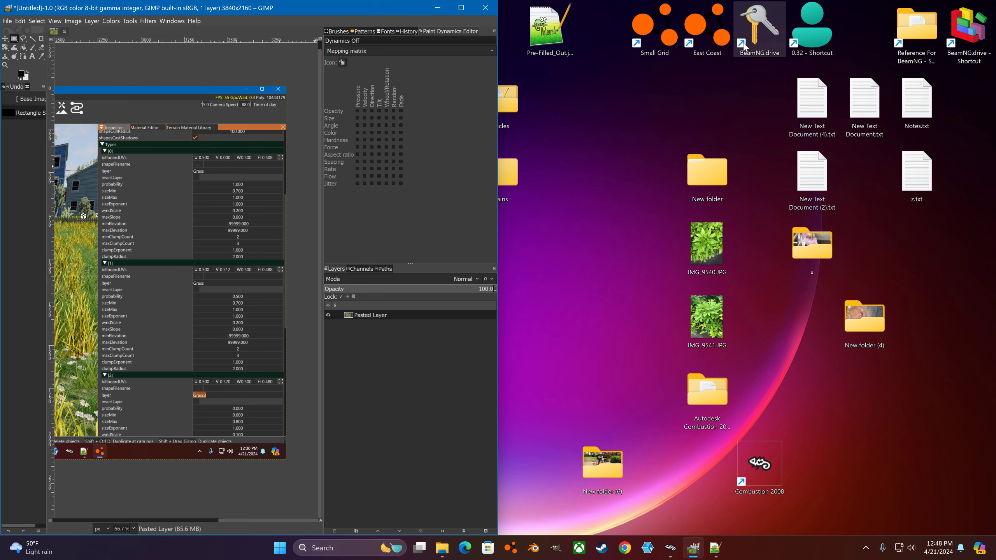
click(805, 28)
double_click(758, 29)
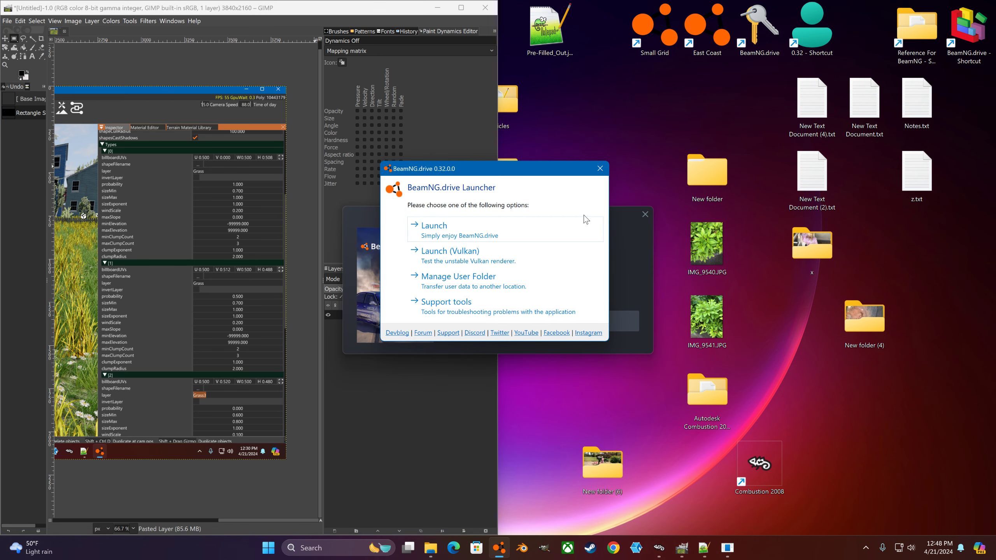
click(445, 225)
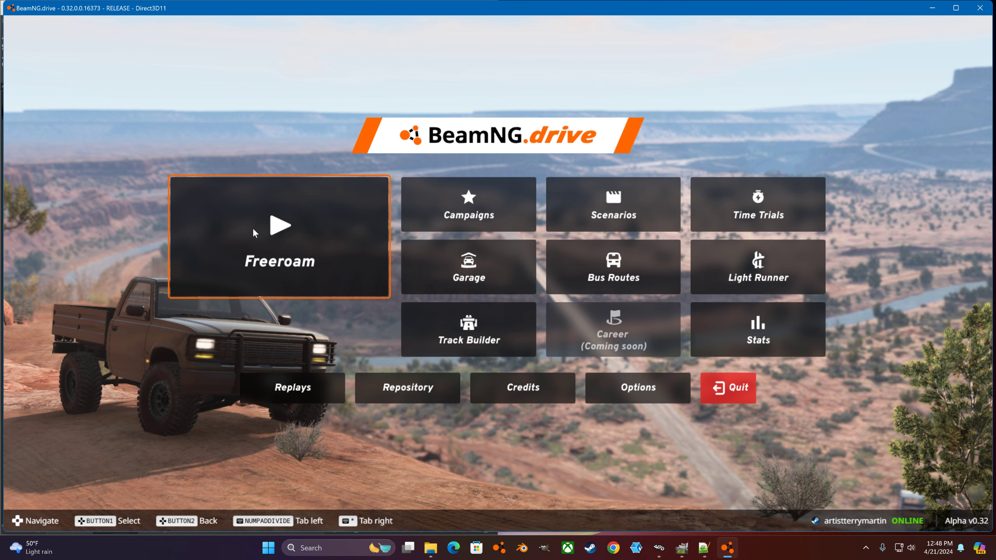
click(253, 228)
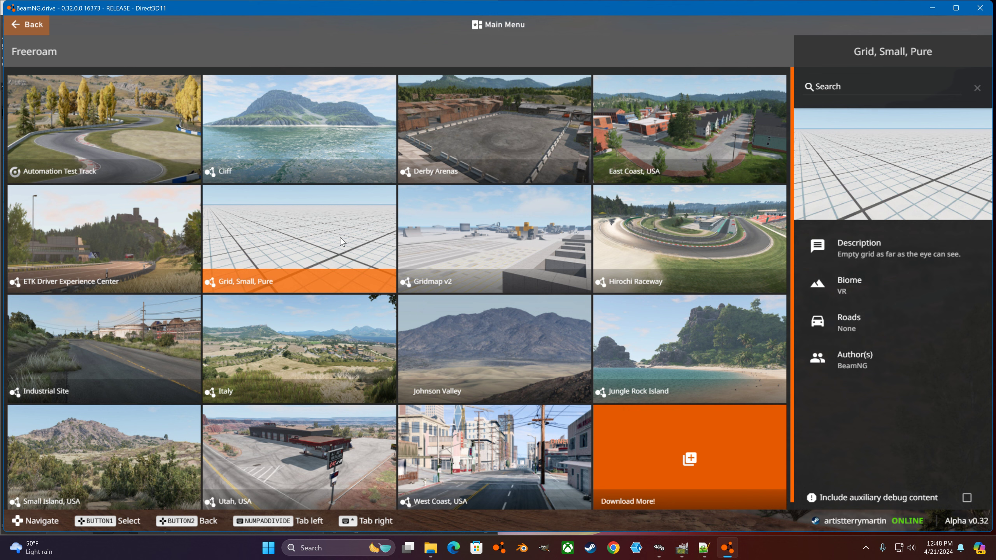
click(442, 318)
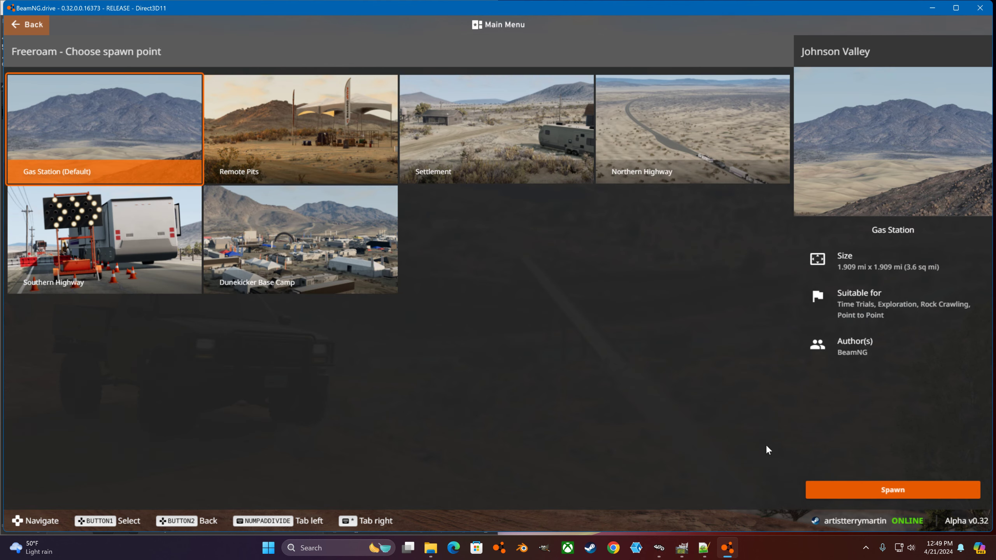
click(877, 497)
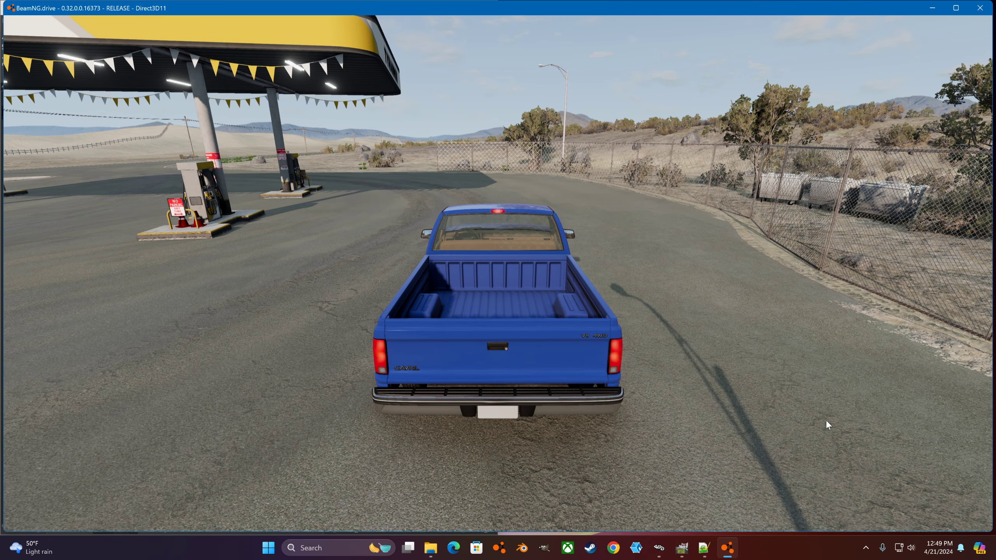
Fly the free camera from the gas station to the highway verge to examine the green grass clumps up close
key(c)
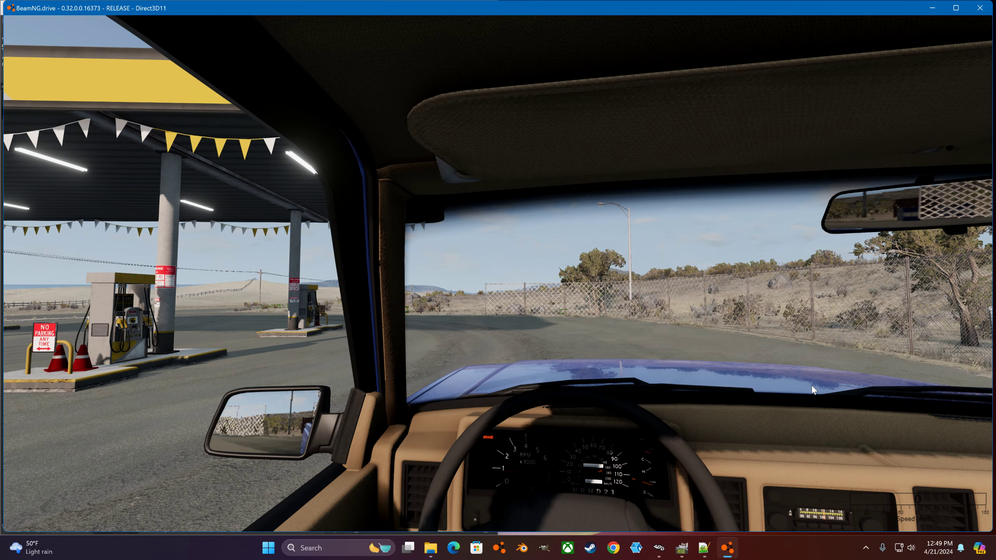
key(shift+c)
key(w)
right_drag(811, 386, 776, 423)
key(w)
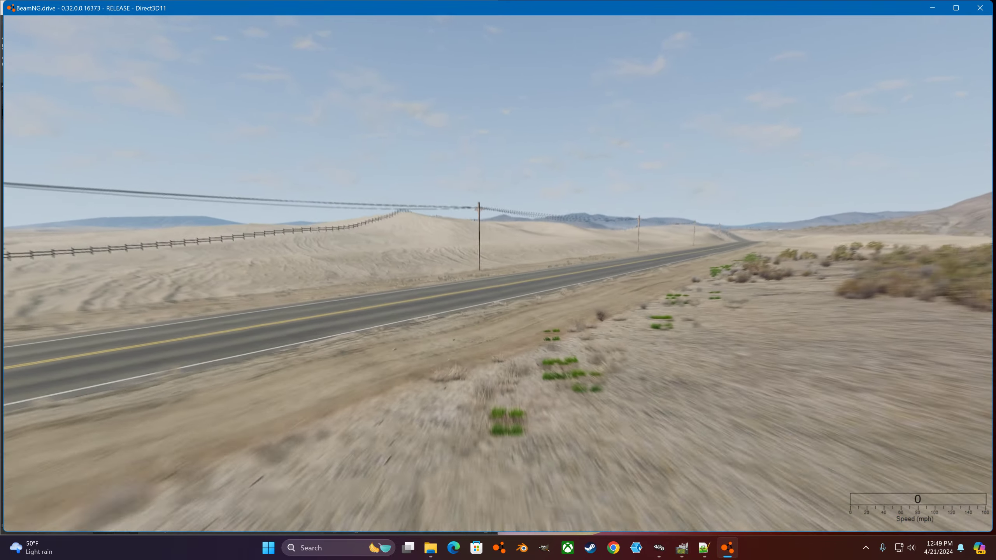
key(w)
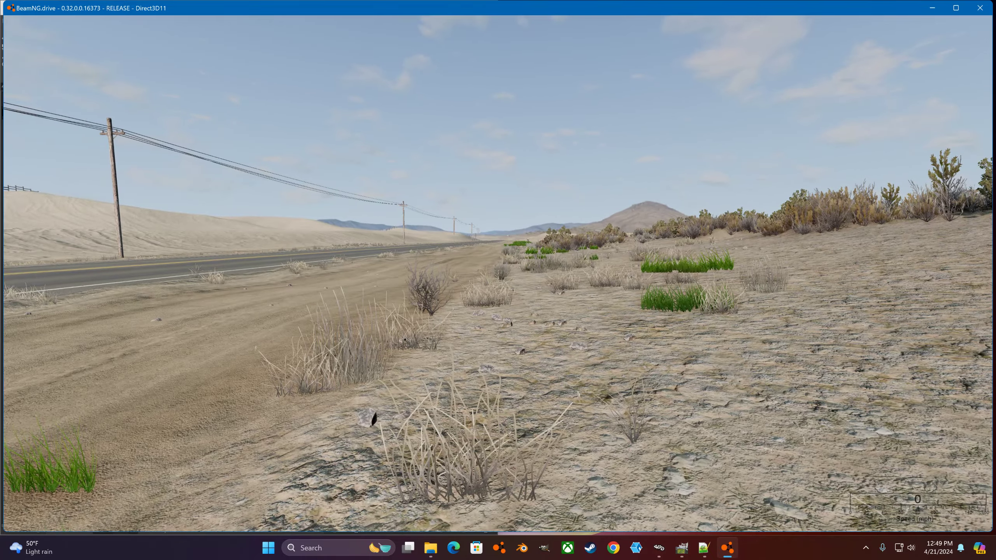
key(s)
key(s)
key(w)
key(a)
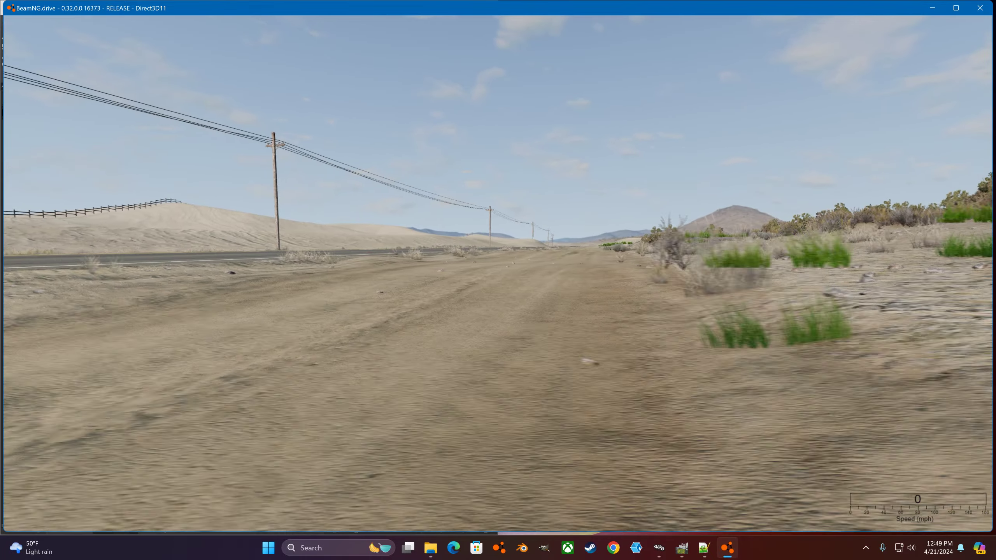
key(d)
Try to fit grass_from_east_coast's type [0] billboard UVs to the upper-left clump: U 0, V 0.17124, width 0.47588, height 0.32640
key(F11)
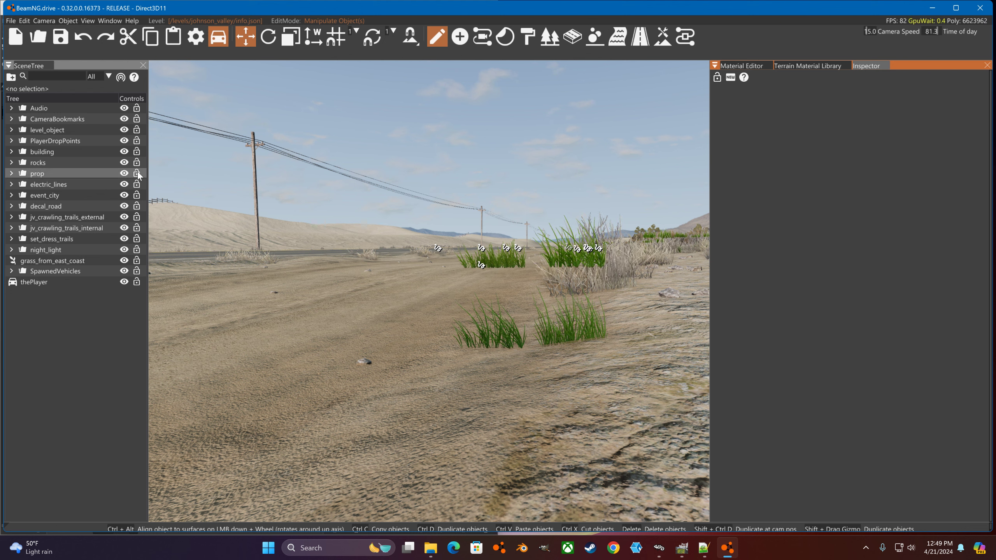
click(90, 260)
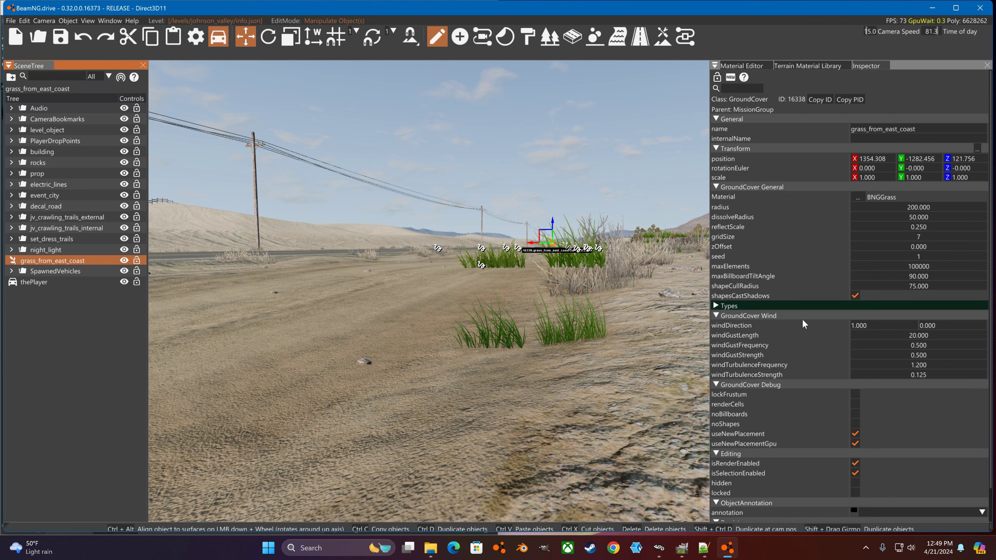
click(717, 307)
click(718, 316)
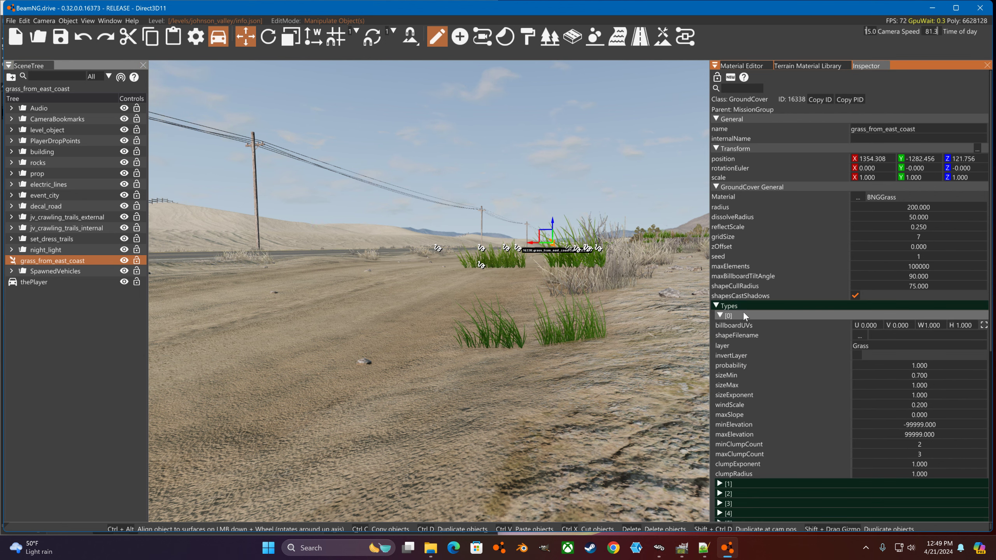
click(983, 325)
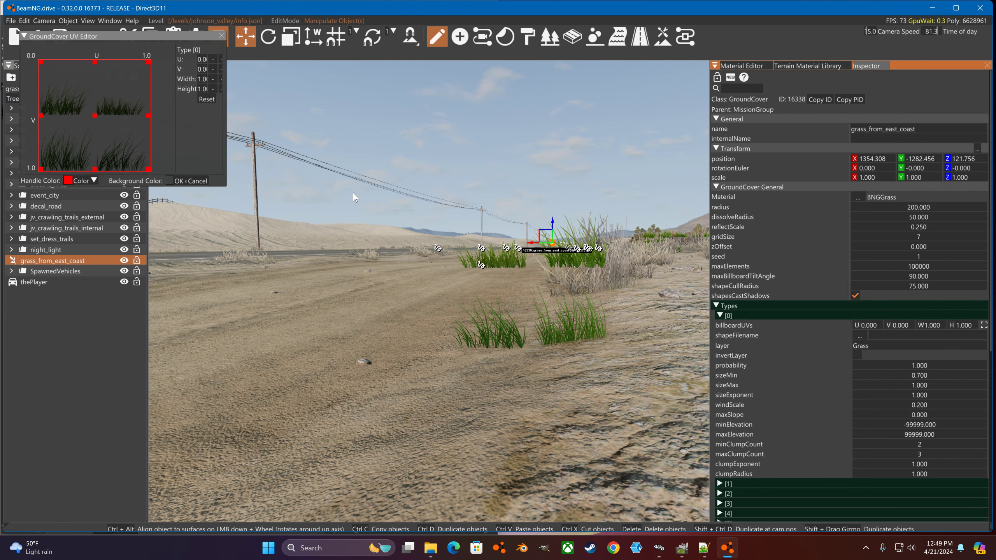
drag(226, 186, 524, 347)
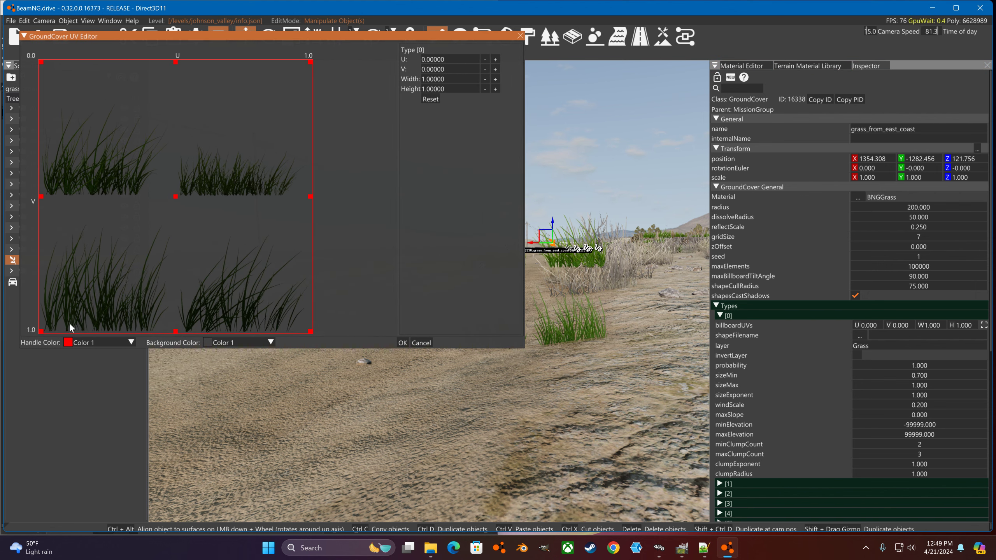
drag(41, 331, 37, 194)
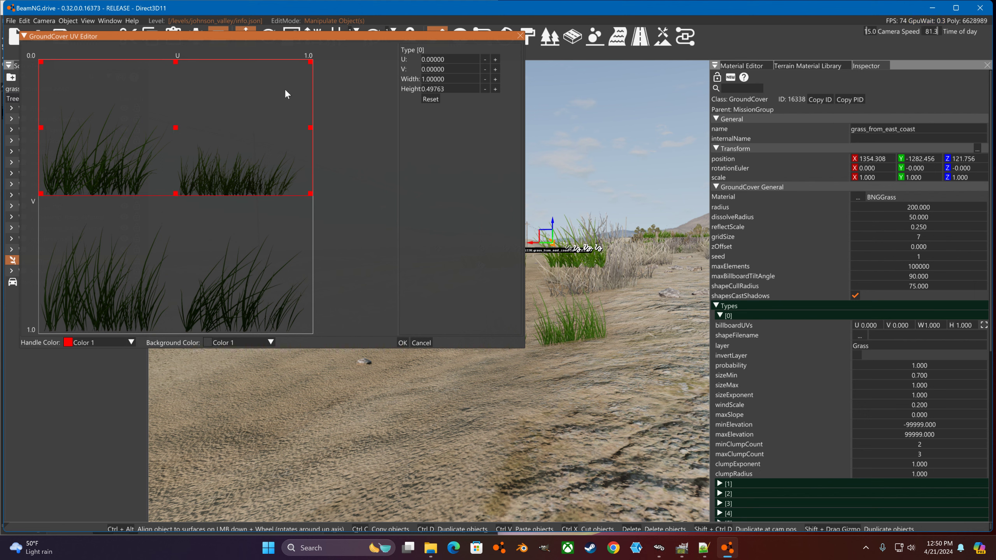
drag(311, 63, 169, 109)
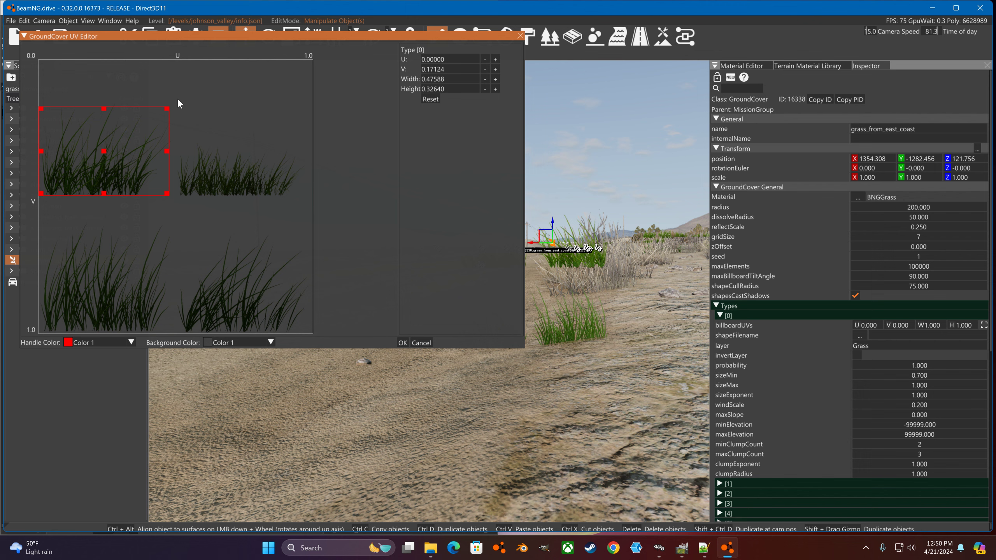
click(402, 342)
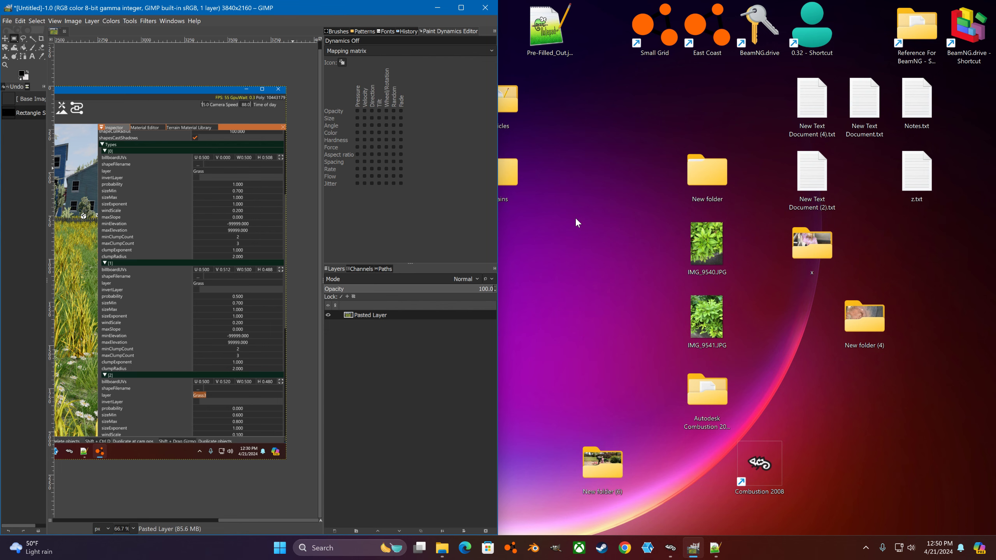
Switch to File Explorer and open the groundcover2 folder under levels, johnson_valley, art in the 0.32 user folder
click(587, 190)
double_click(791, 18)
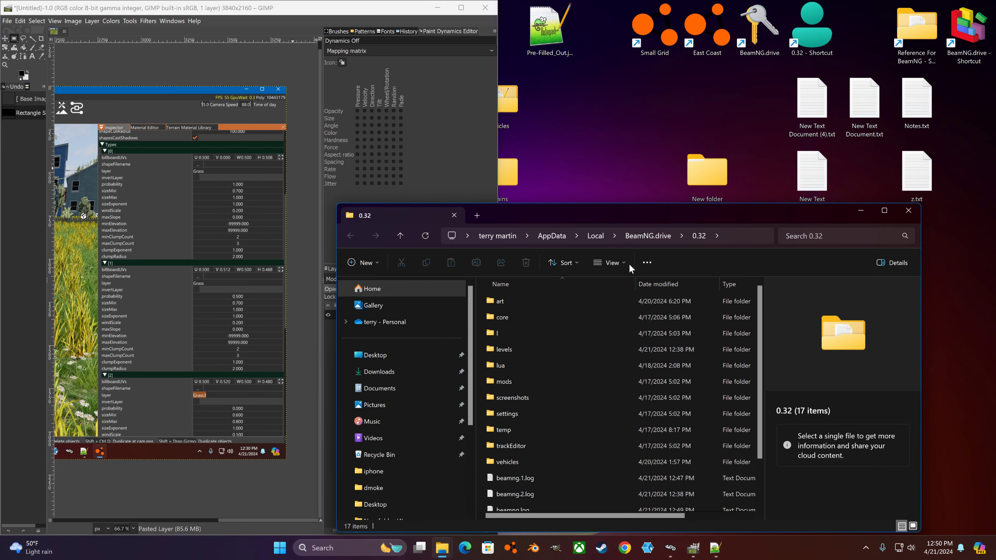
double_click(524, 349)
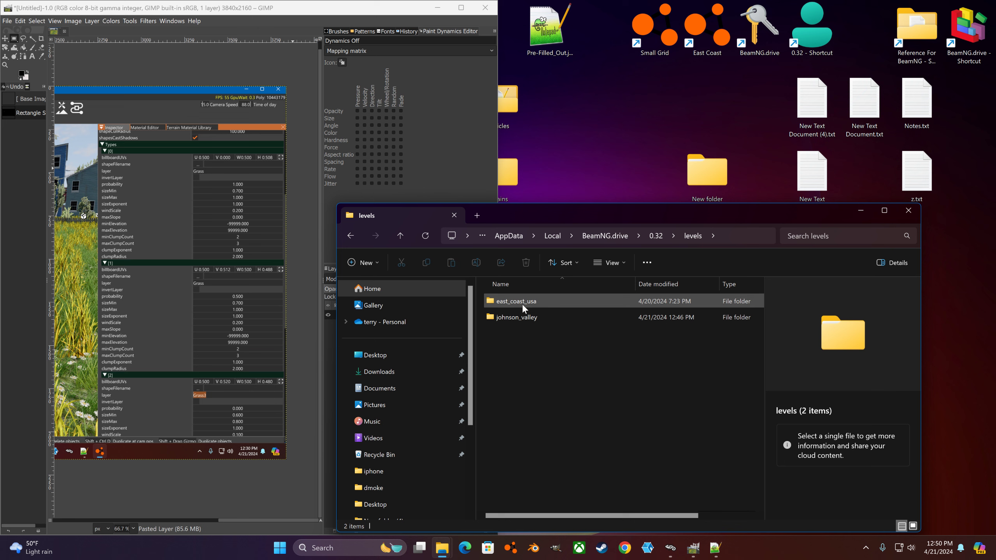
click(521, 317)
double_click(521, 317)
click(516, 302)
double_click(516, 301)
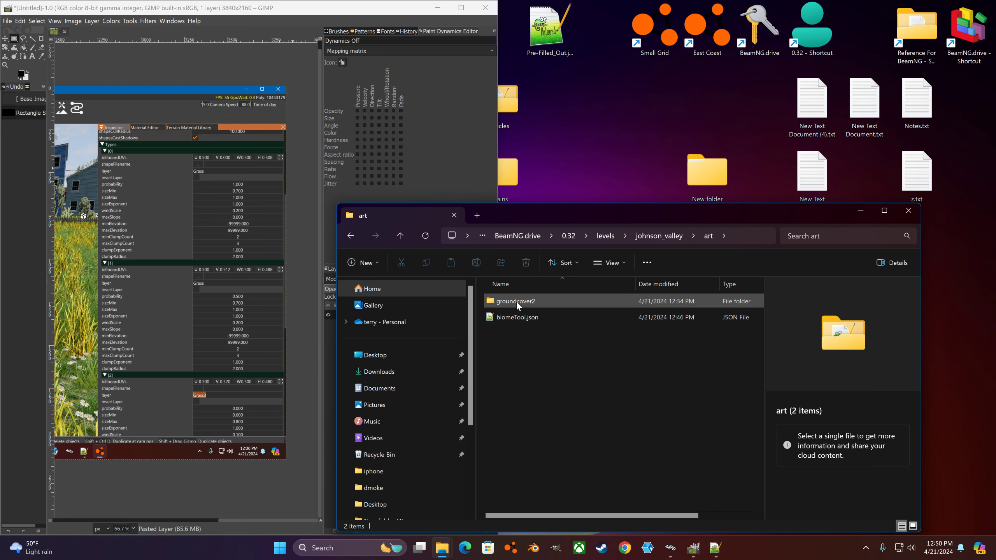
click(517, 302)
double_click(517, 302)
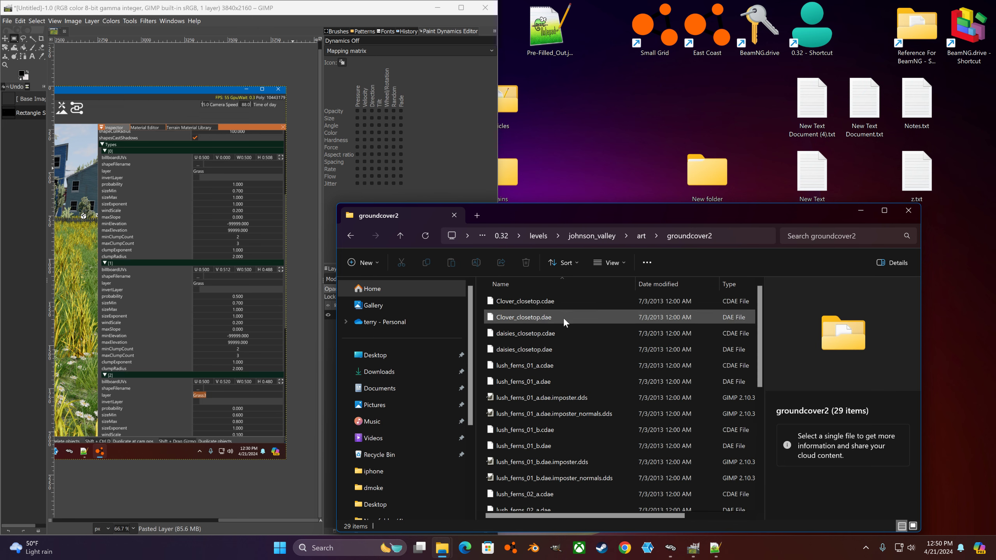
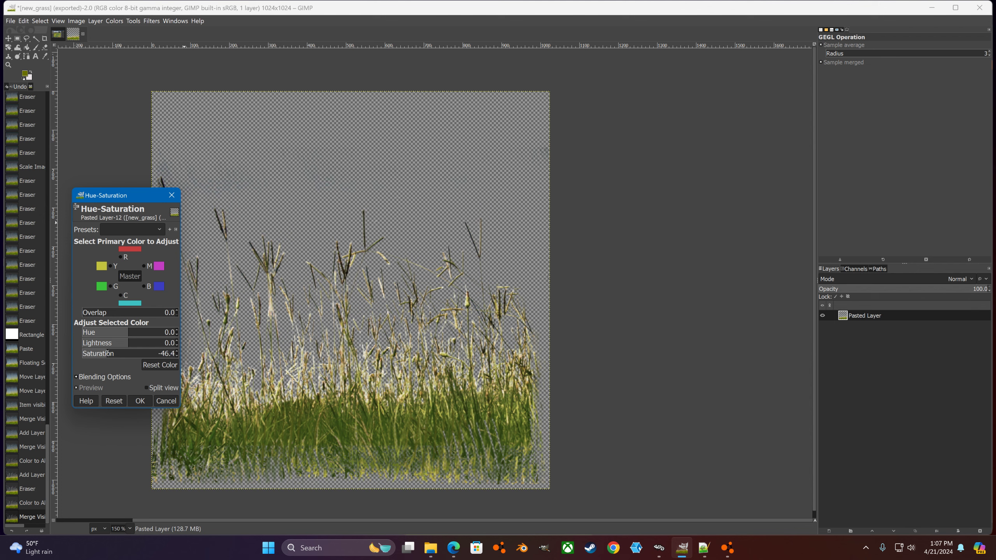
Apply the Hue-Saturation adjustment with saturation about -46 to the pasted grass layer and export it over new_grass.png
click(134, 400)
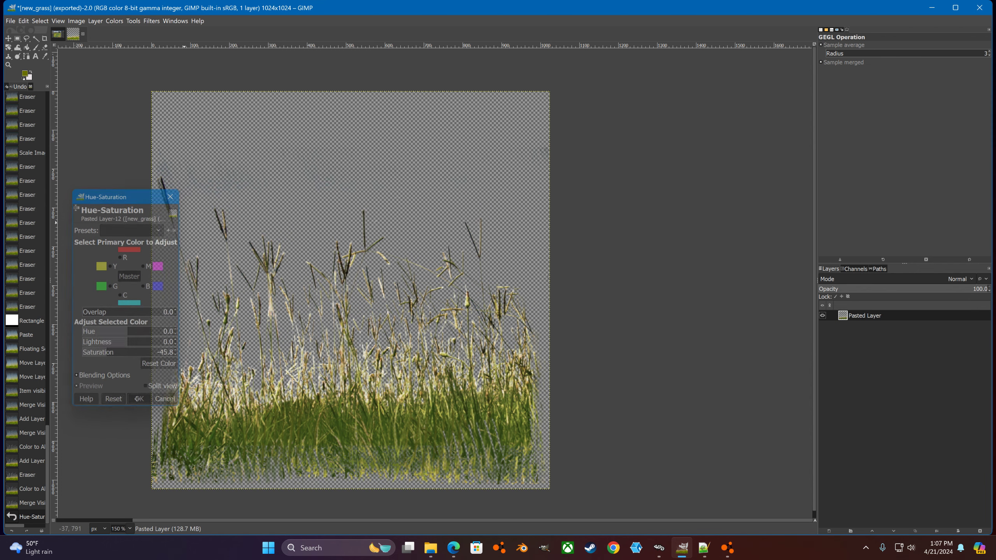
click(9, 20)
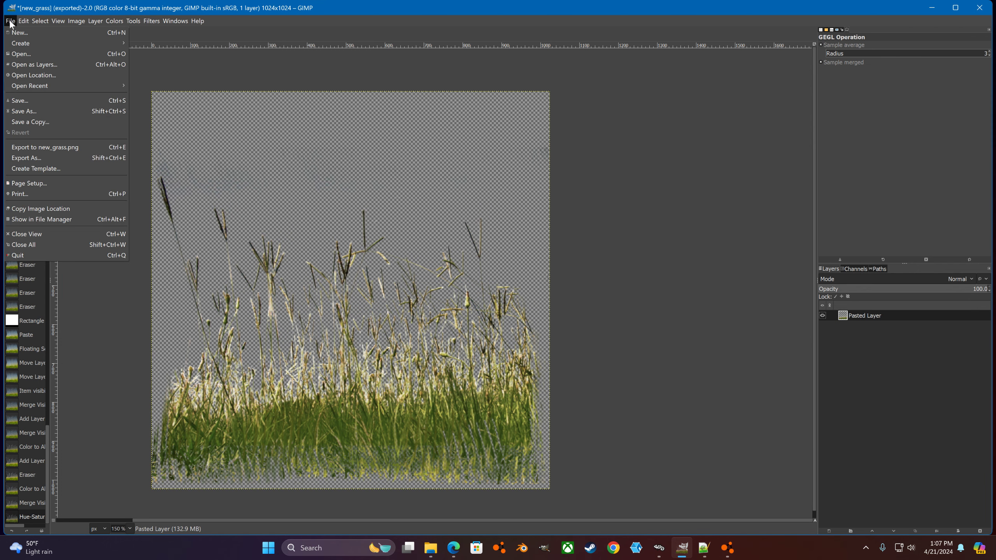
click(48, 148)
Switch to BeamNG.drive and raise the BNGGrass material's alpha clip threshold to 112
key(alt+Tab)
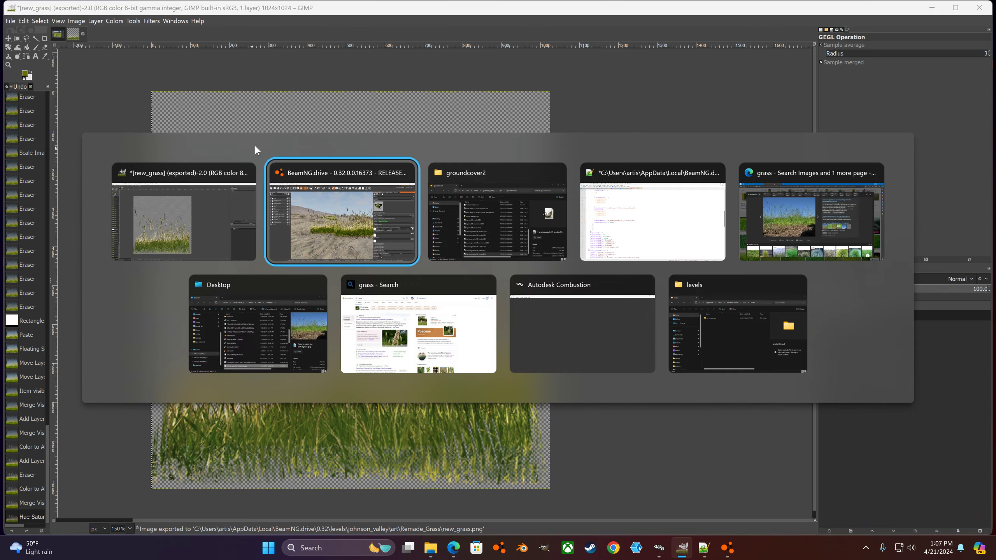
right_drag(563, 281, 586, 265)
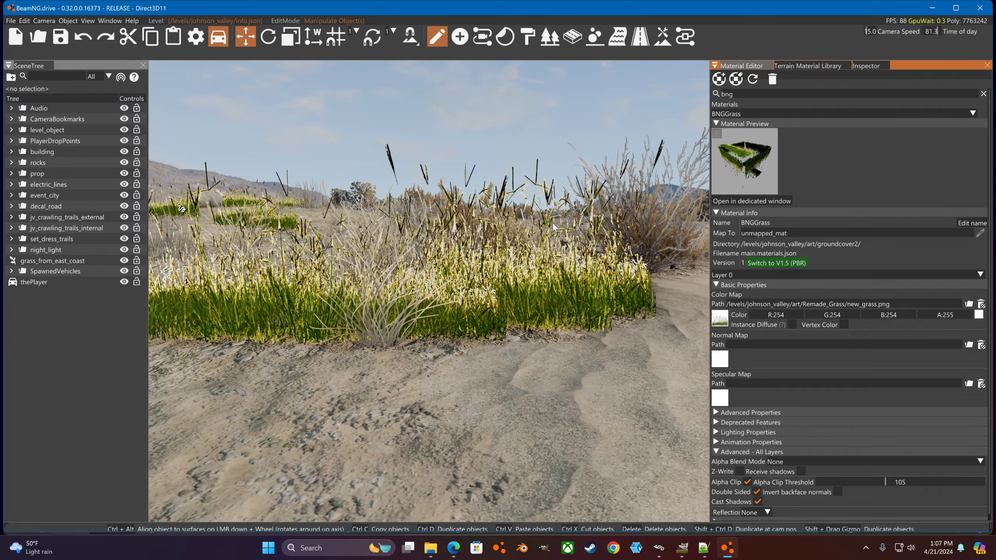
mouse_move(877, 482)
mouse_down()
mouse_move(983, 482)
mouse_move(863, 481)
mouse_move(904, 482)
mouse_move(890, 483)
mouse_up()
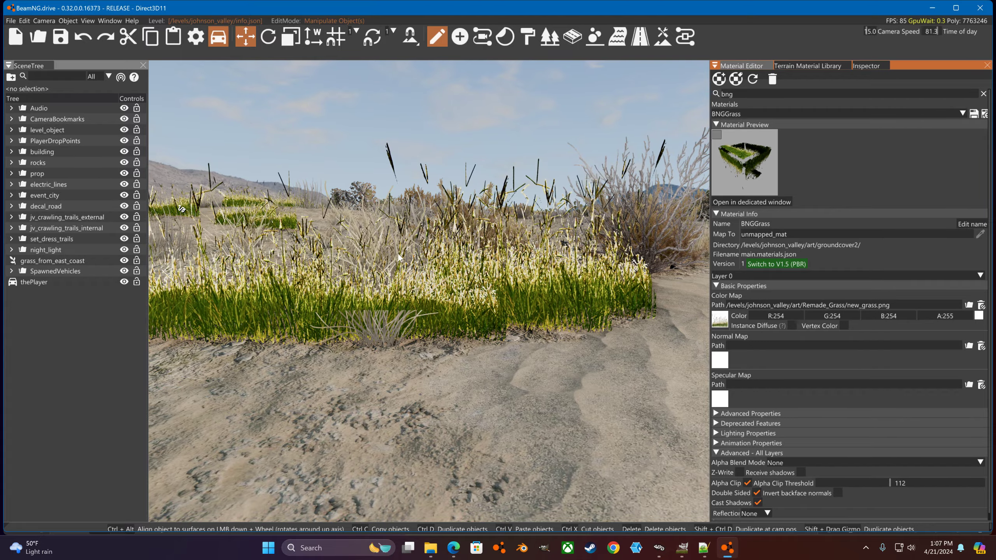
key(s)
right_drag(576, 275, 577, 353)
key(w)
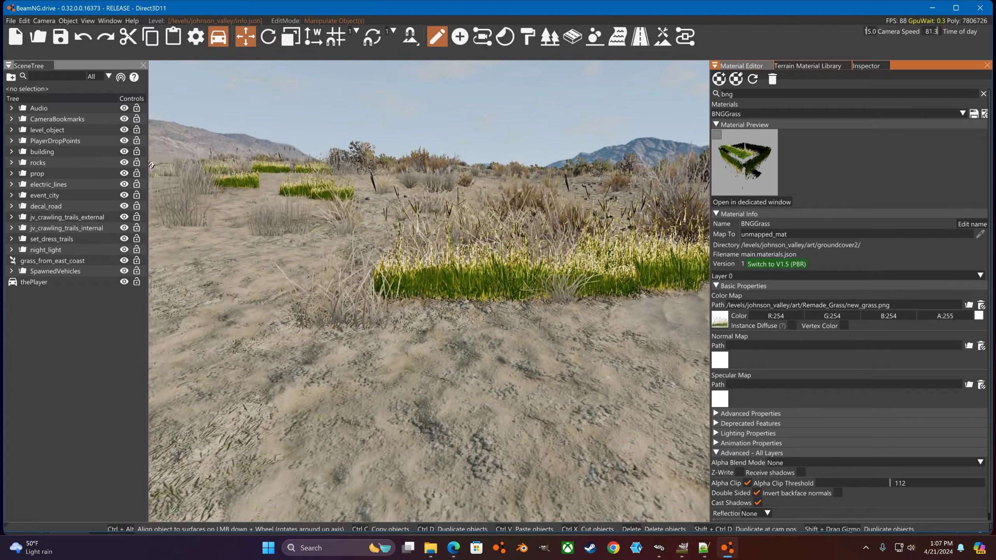
Compare the grass texture in GIMP with the clumps in BeamNG.drive, examining their edges and seed heads up close and from afar
key(alt+Tab)
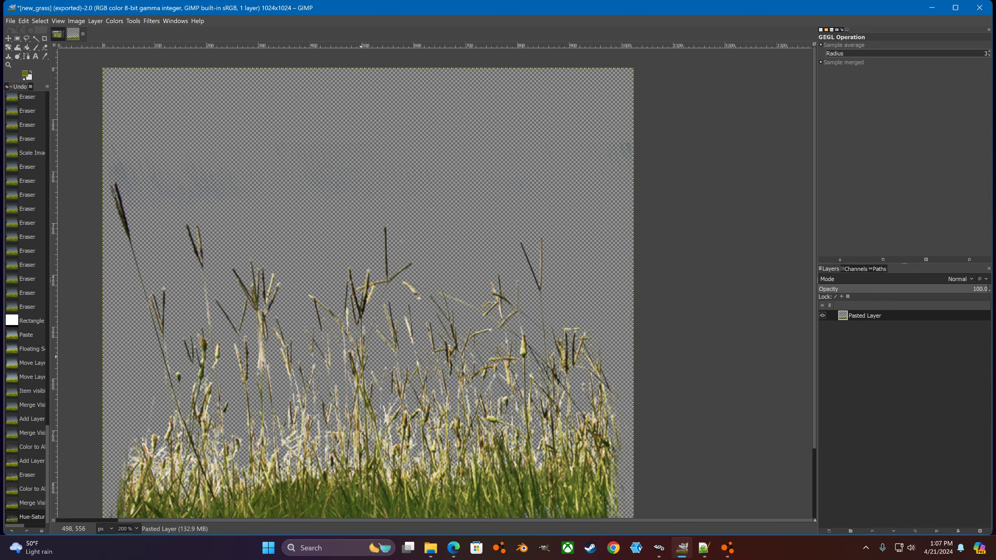
key(alt+Tab)
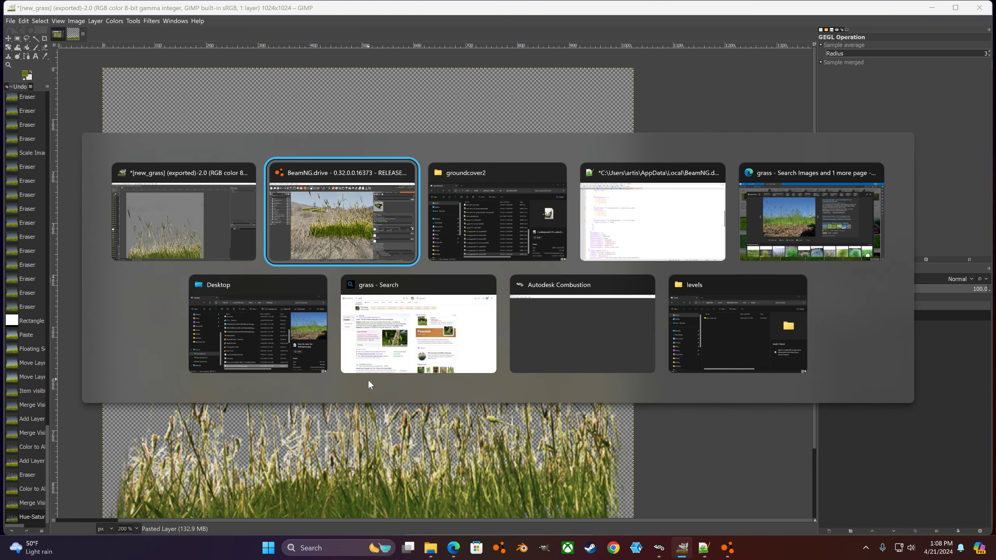
key(s)
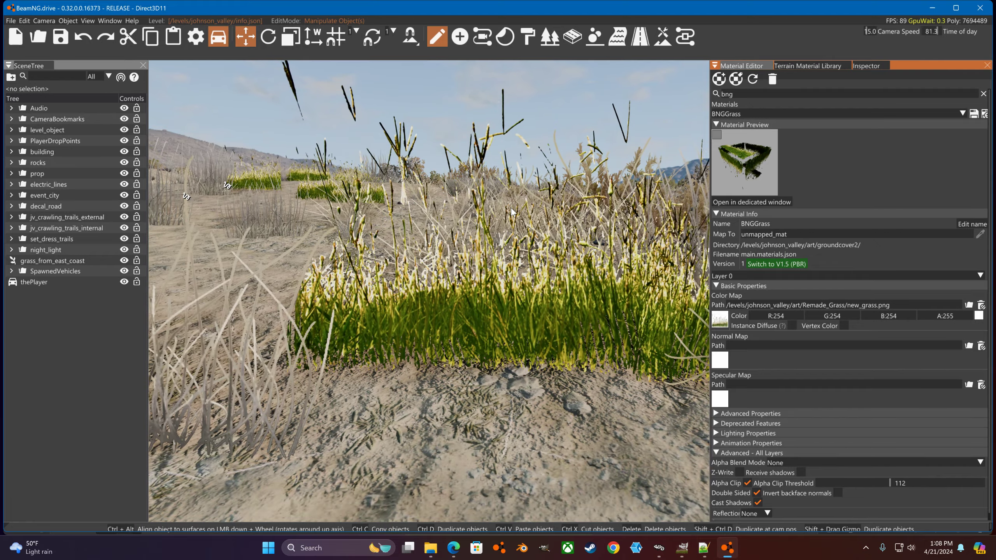
key(s)
key(s)
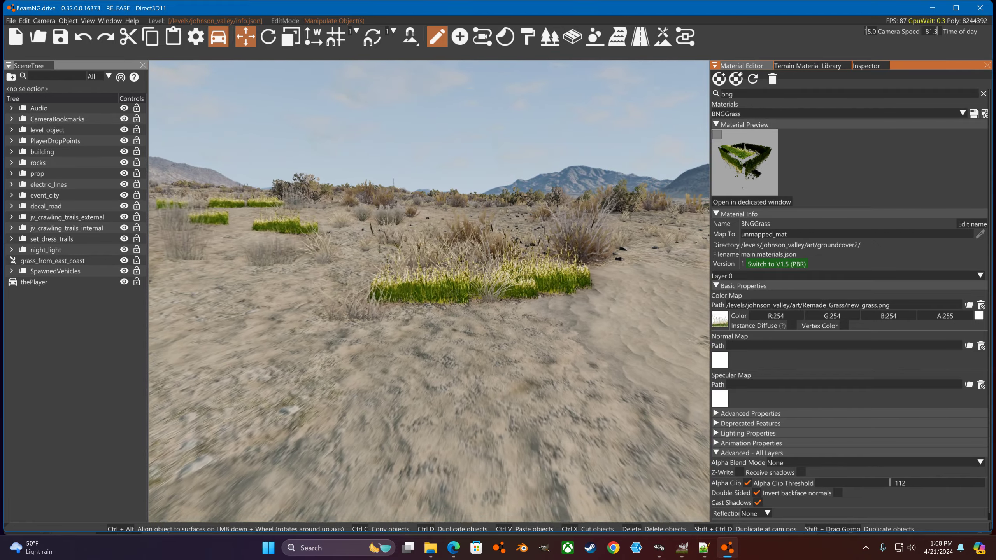
key(w)
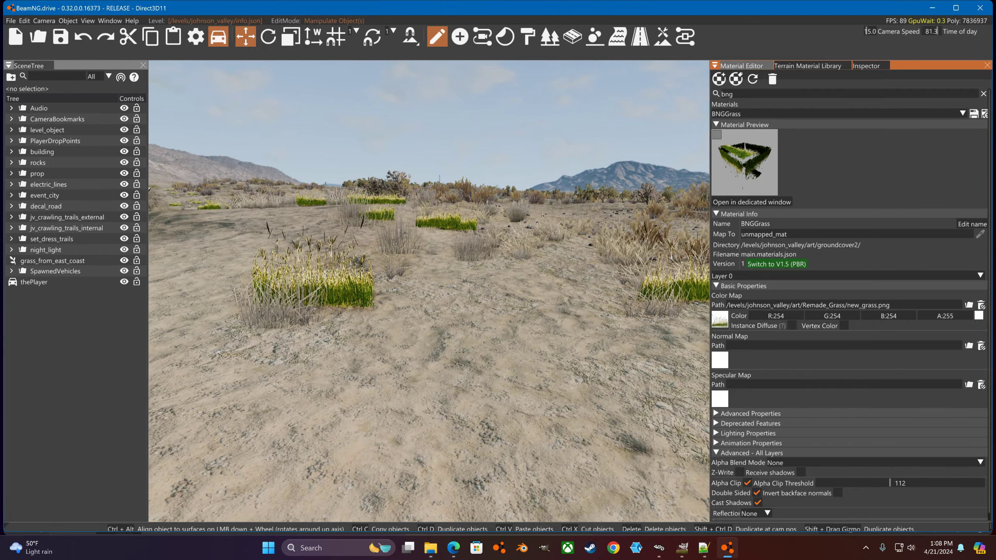
key(s)
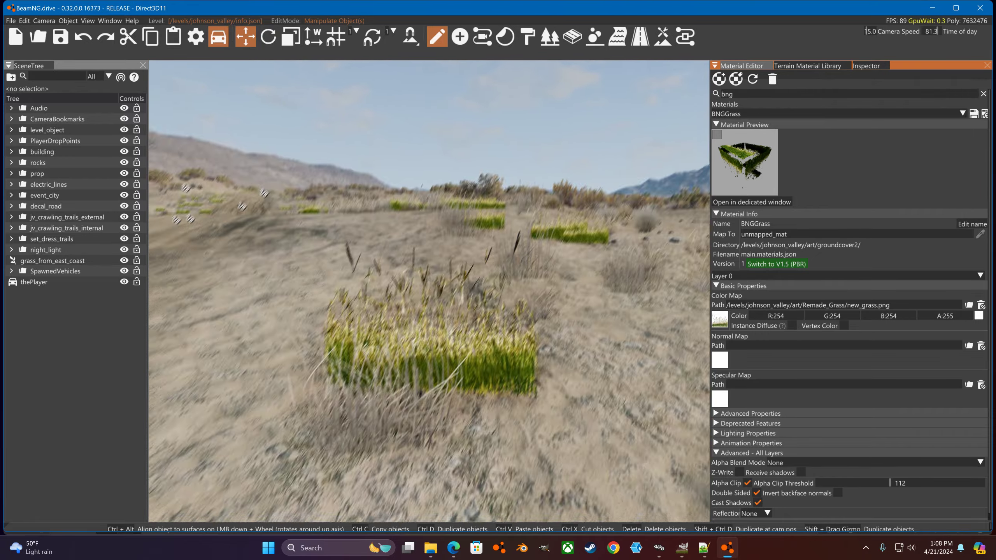
key(w)
key(s)
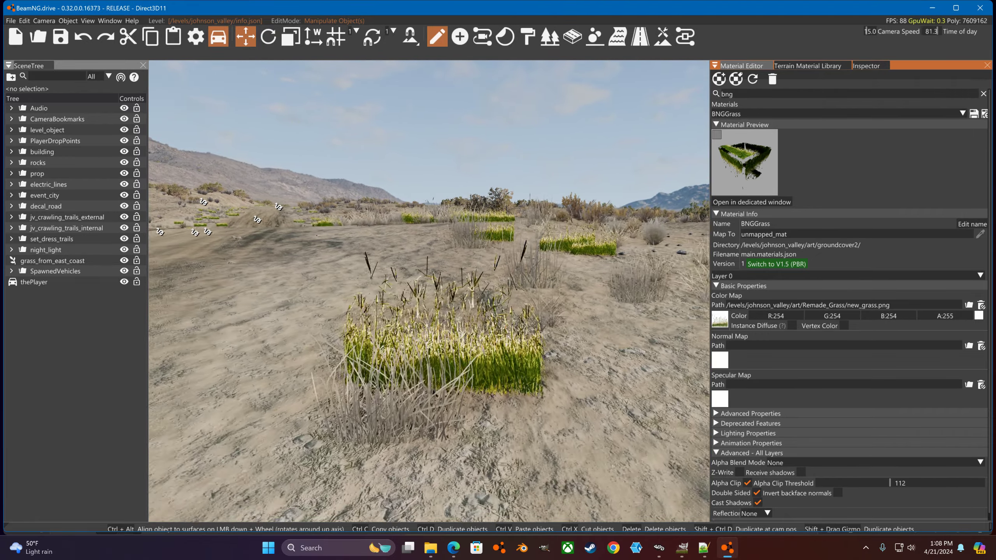
key(w)
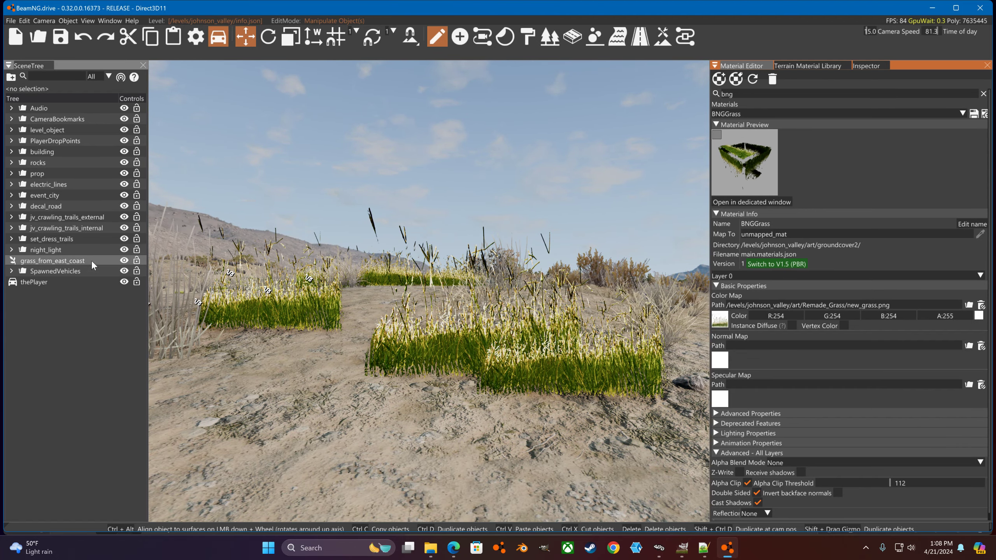
Set the maxElements of the grass_from_east_coast ground cover to 500000
click(54, 259)
click(786, 66)
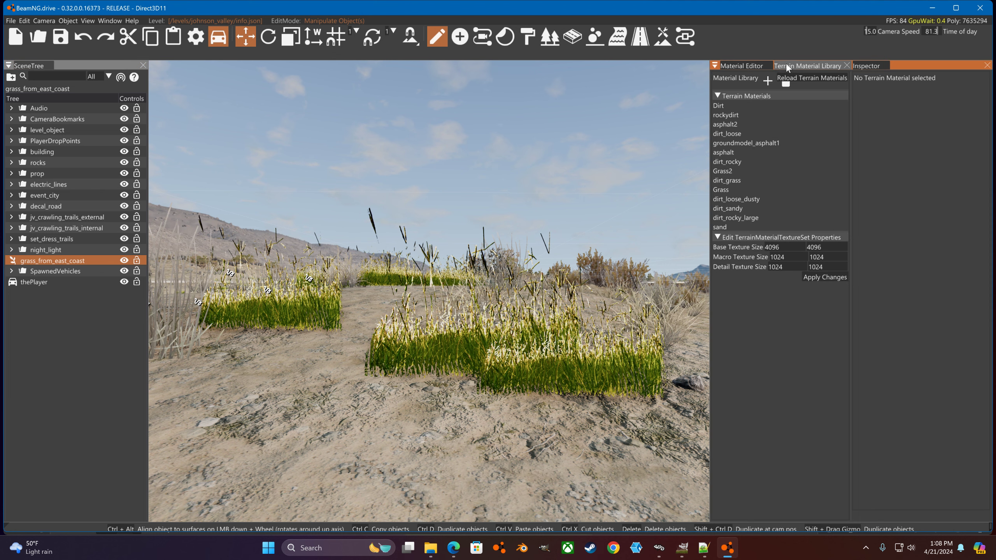
click(743, 67)
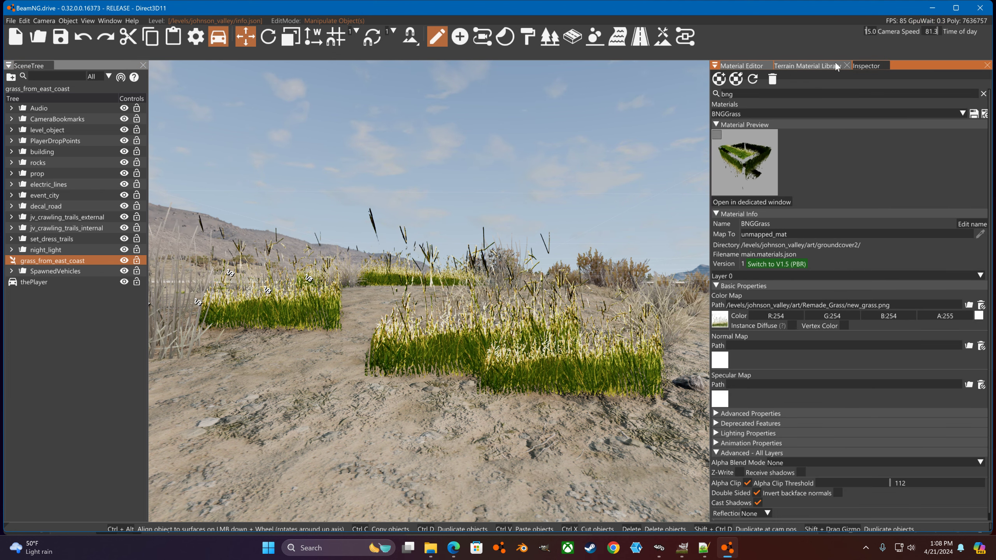
click(865, 65)
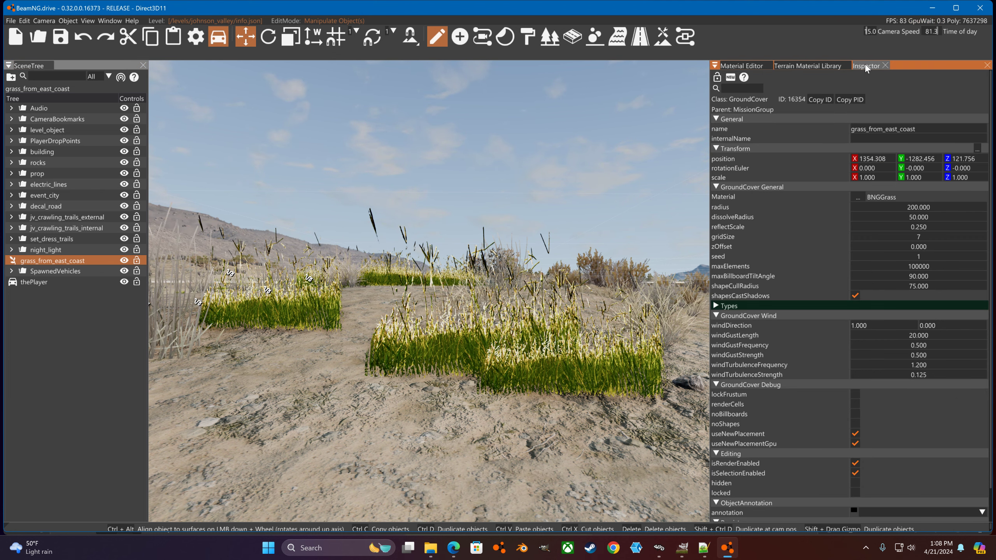
double_click(923, 268)
text(500000)
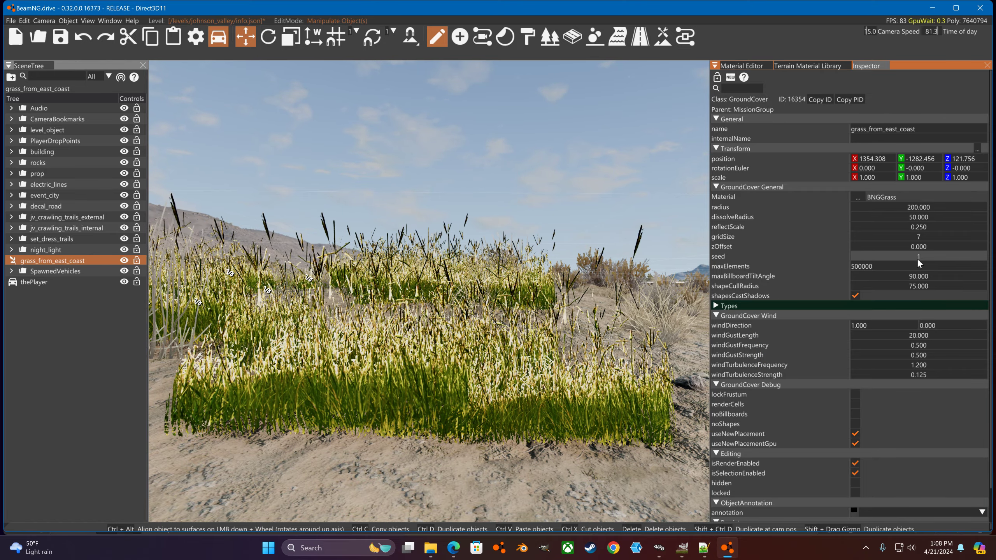
key(Return)
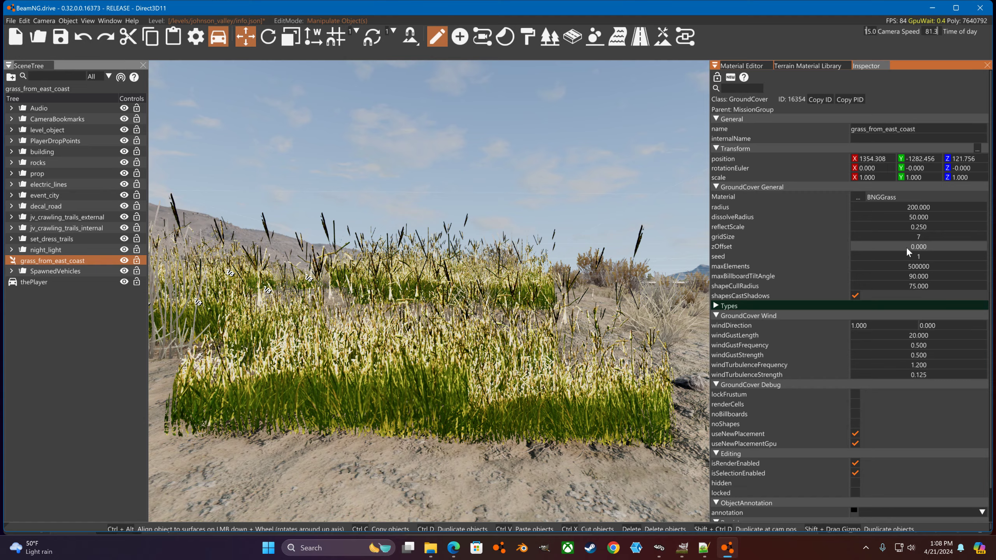
Try a dissolveRadius of 150 on grass_from_east_coast
double_click(908, 217)
text(150)
key(Return)
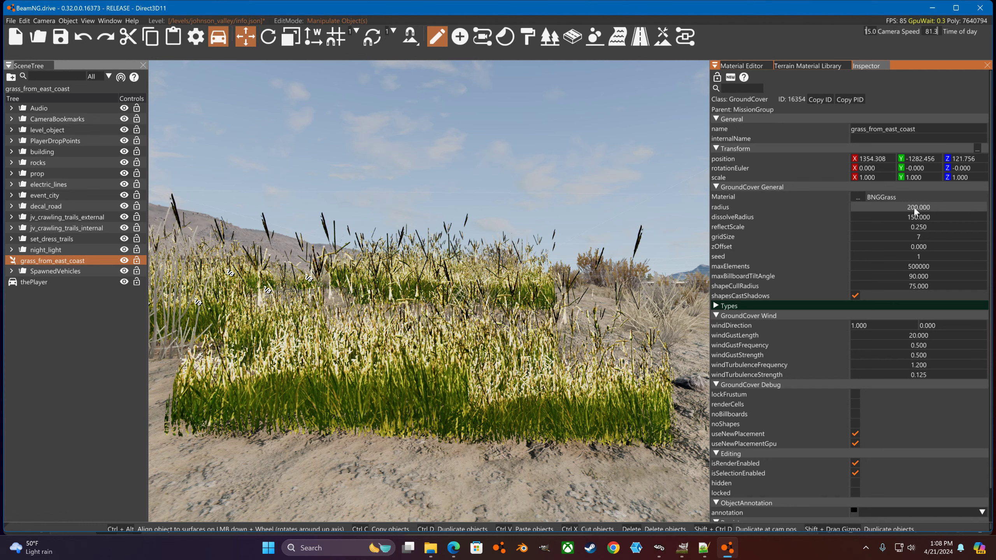
Set grass_from_east_coast's radius to 100 and its dissolveRadius to 50
double_click(914, 209)
text(1)
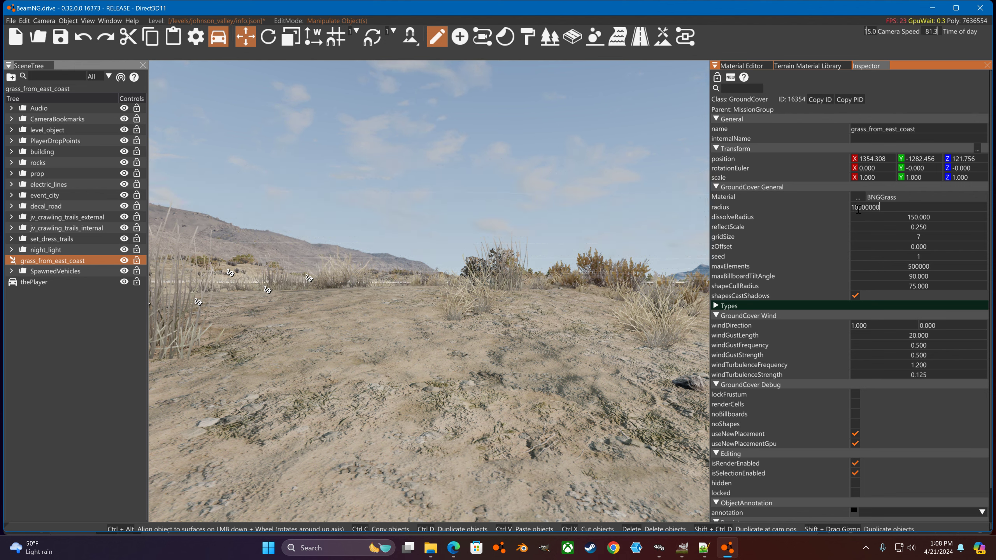
text(1)
text(000)
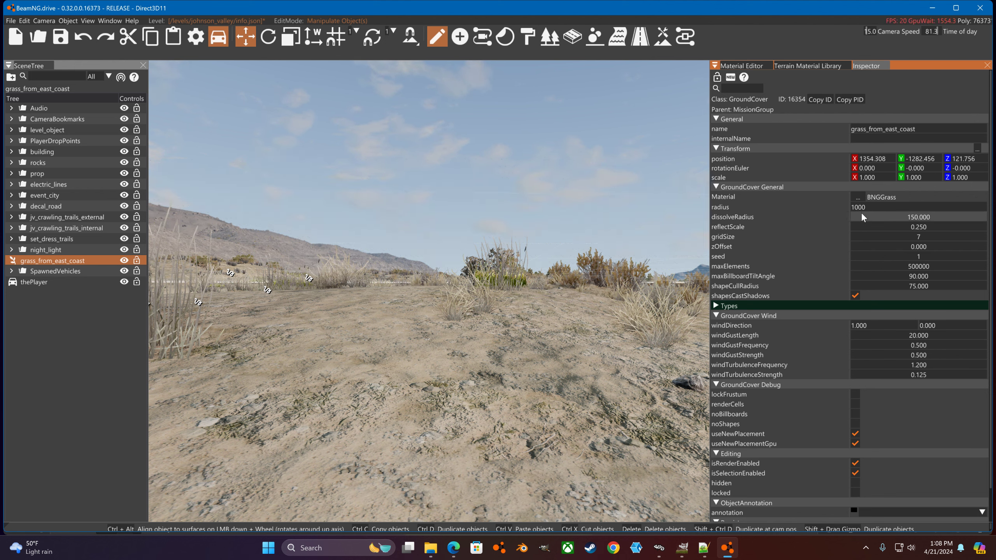
double_click(901, 218)
text(50)
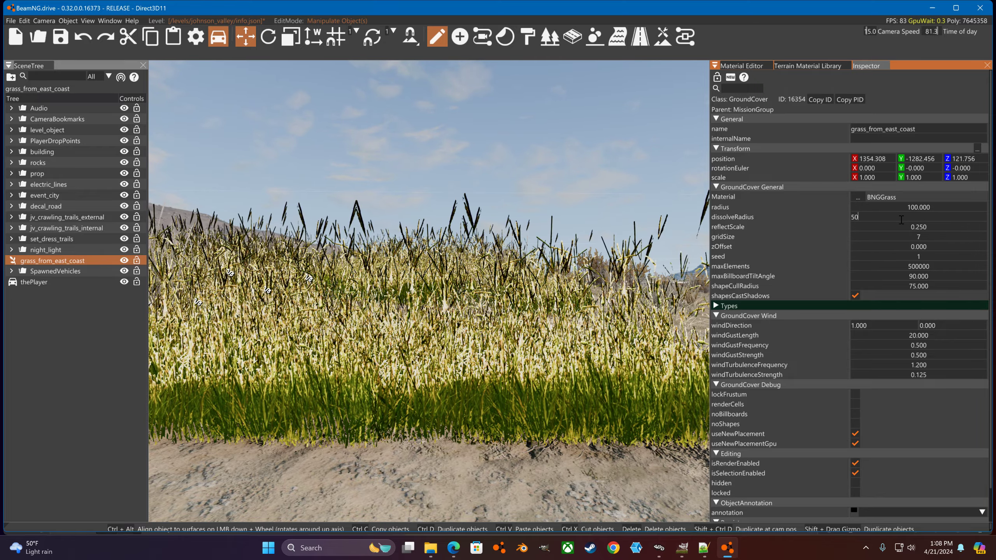
key(Return)
Darken the BNGGrass material's color map tint to R 212, G 211, B 212
key(s)
right_drag(497, 280, 573, 214)
key(w)
key(w)
key(a)
key(w)
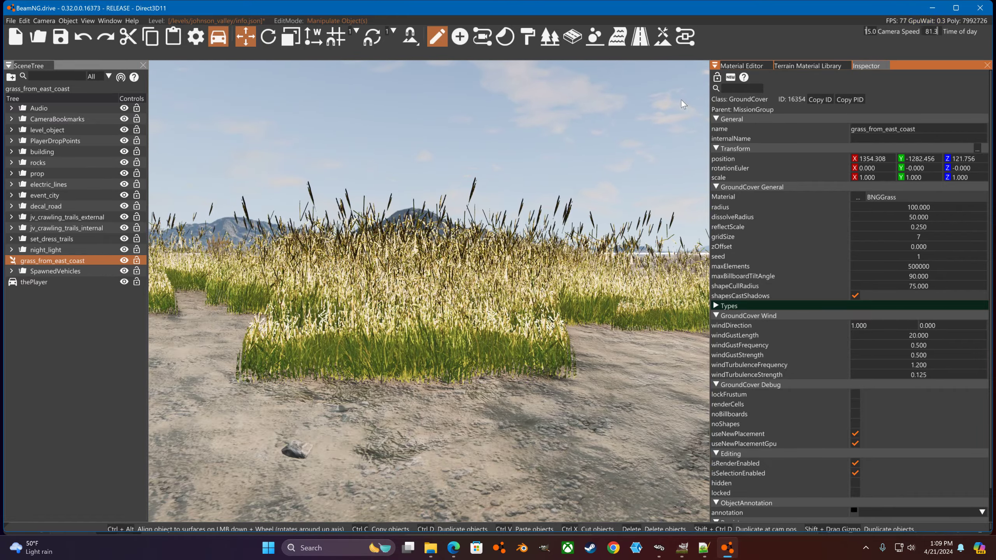
click(747, 67)
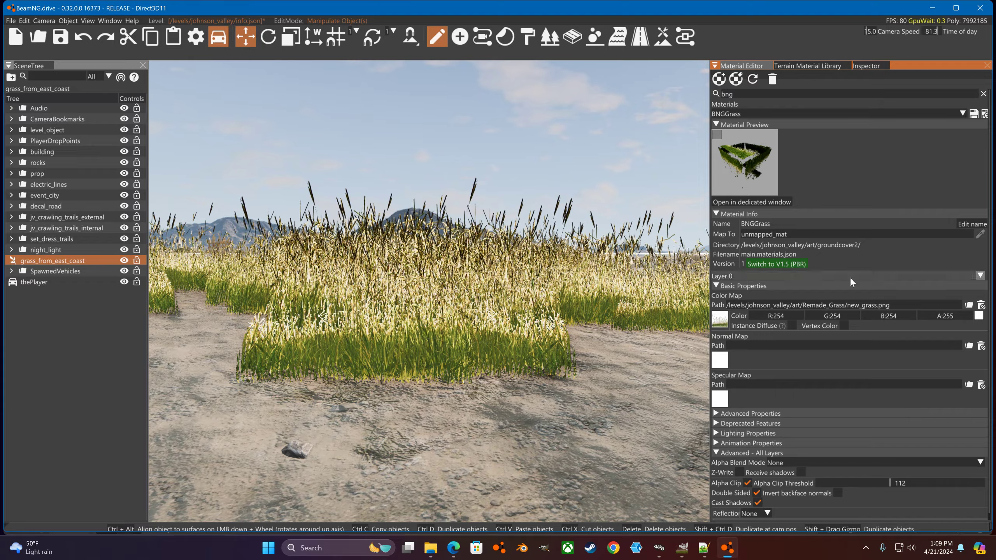
mouse_move(790, 313)
mouse_down()
mouse_move(774, 315)
mouse_move(918, 316)
mouse_move(761, 314)
mouse_move(773, 318)
mouse_up()
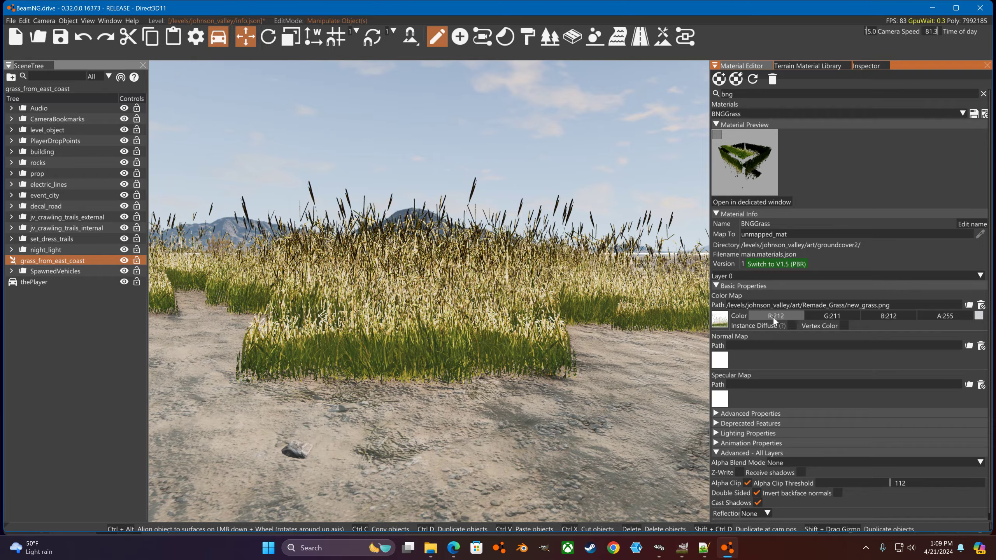
Fly the camera around the grass patches beside the dirt track to examine their color, density, edges and ground contact
right_drag(691, 309, 581, 306)
key(w)
key(d)
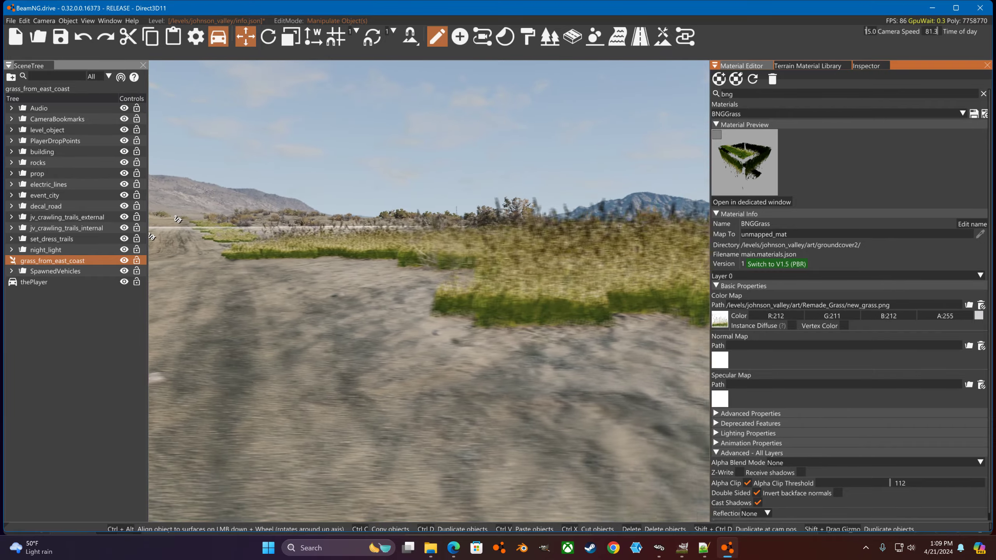
key(w)
key(w)
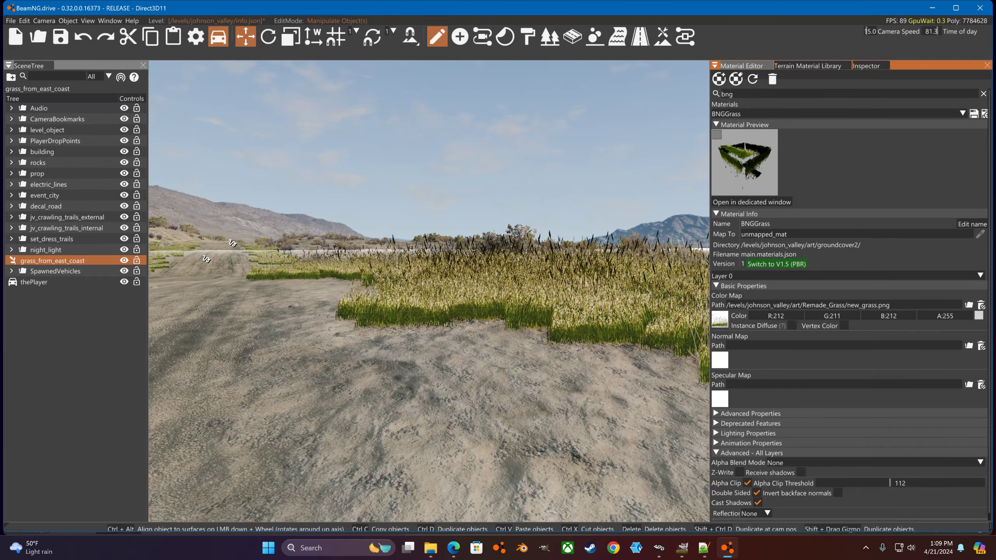
key(s)
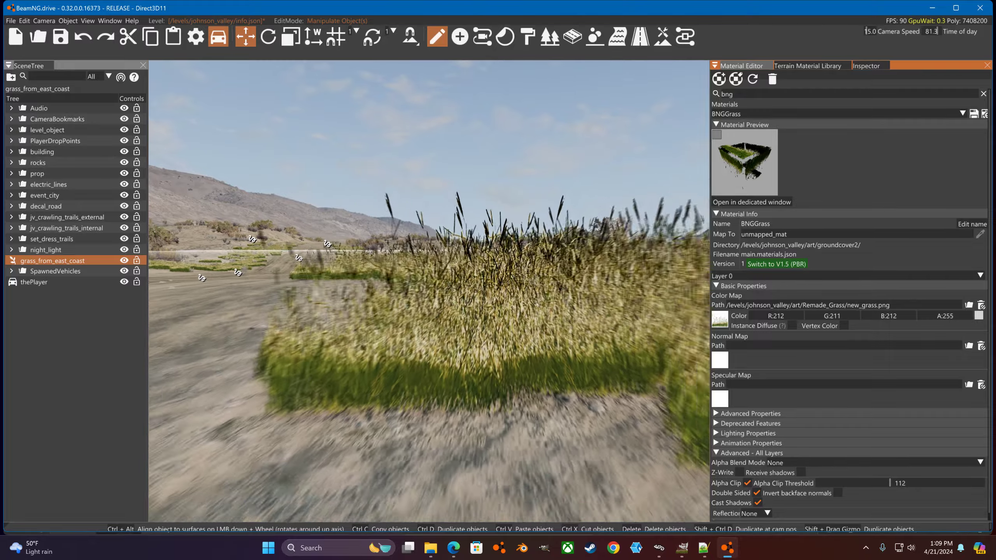
key(s)
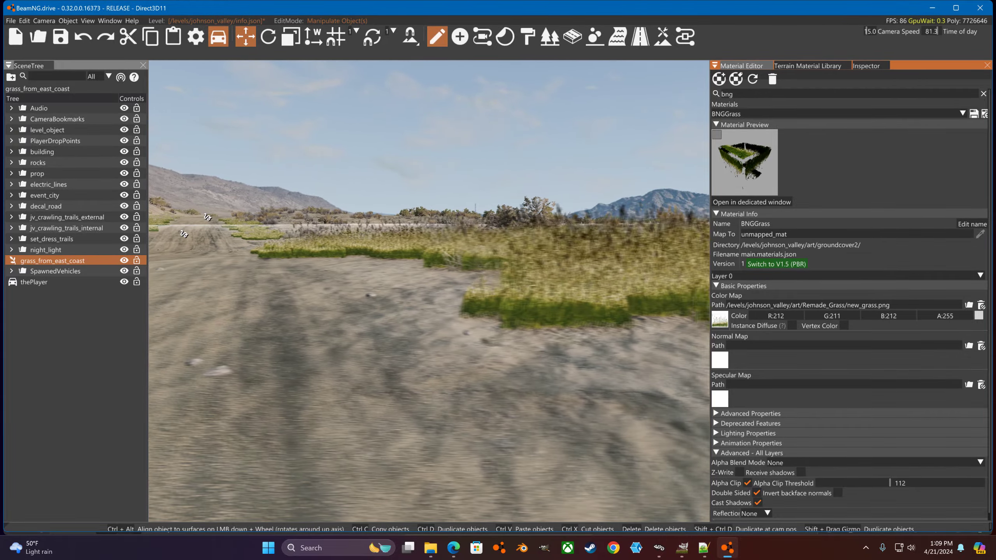
key(s)
key(w)
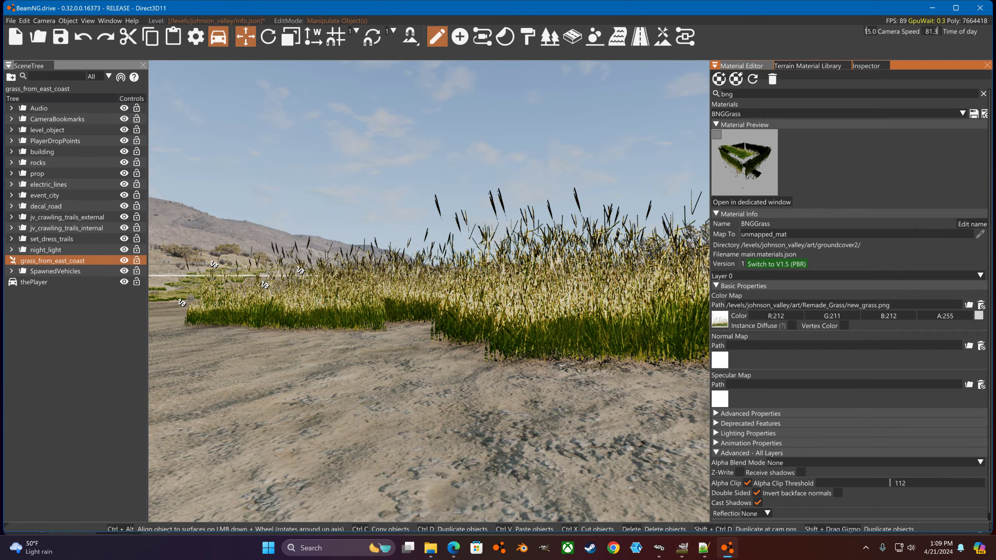
right_drag(429, 291, 435, 292)
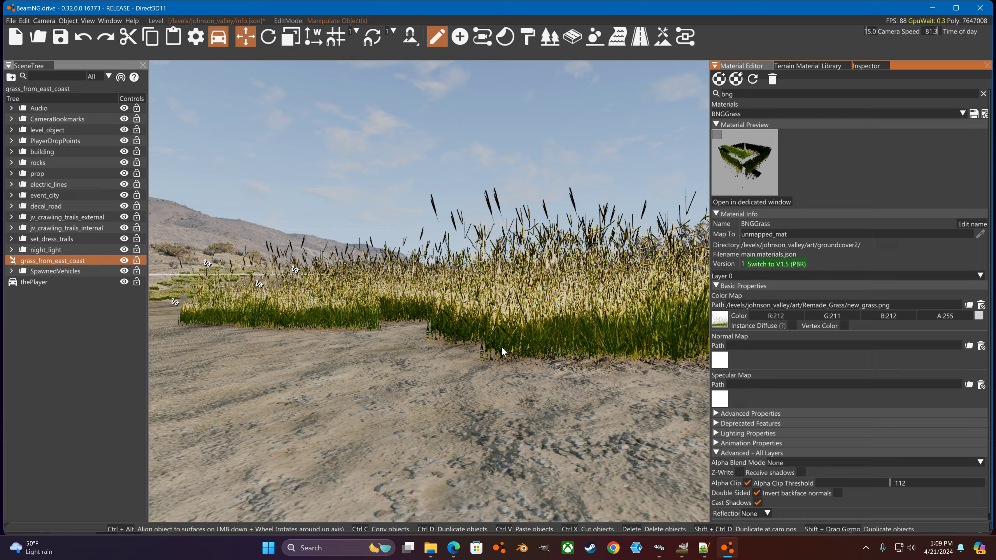
key(w)
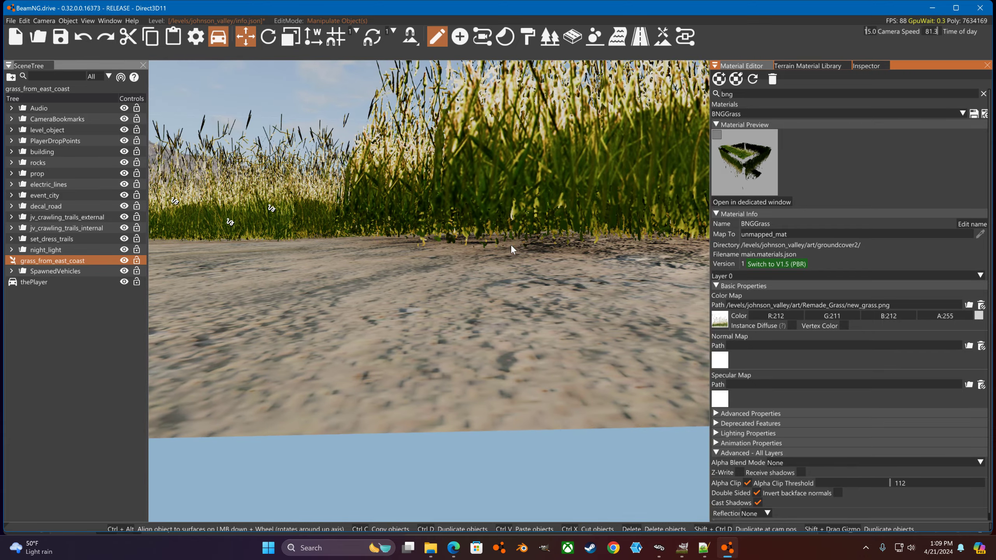
key(s)
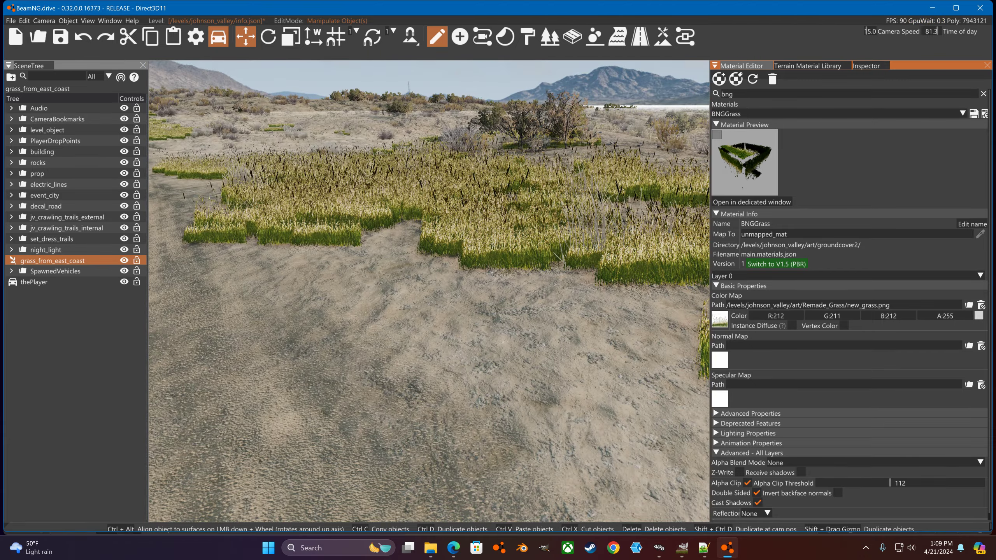
right_drag(428, 291, 192, 275)
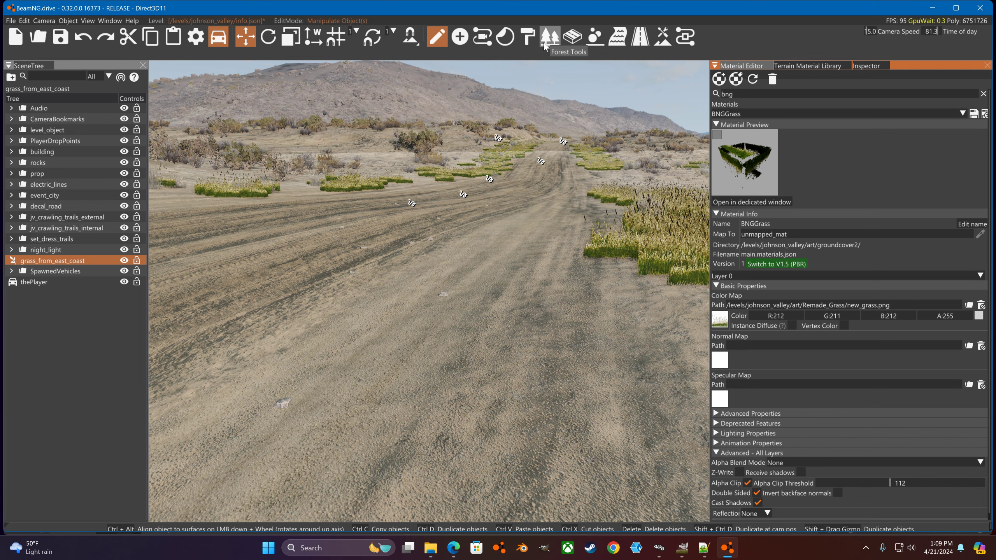
click(662, 37)
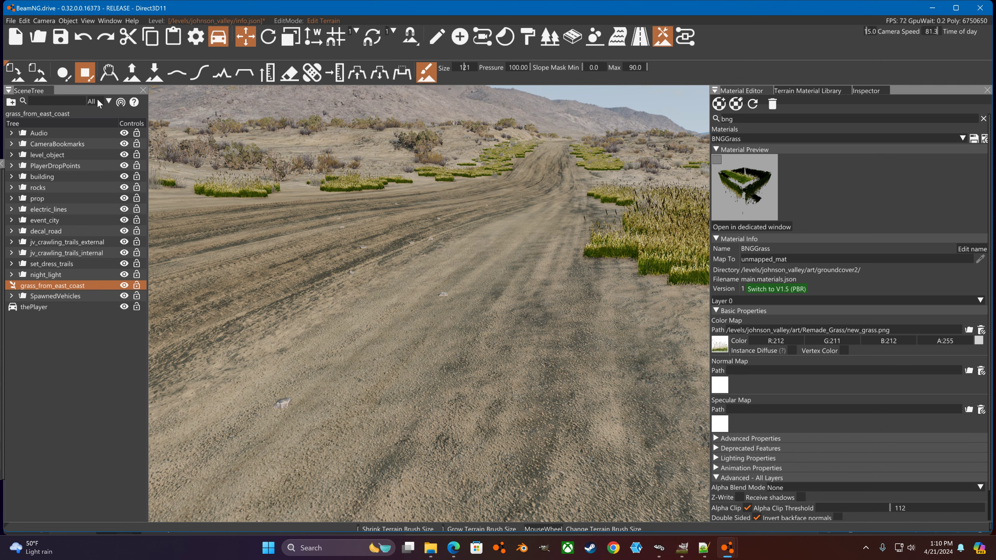
drag(97, 103, 14, 285)
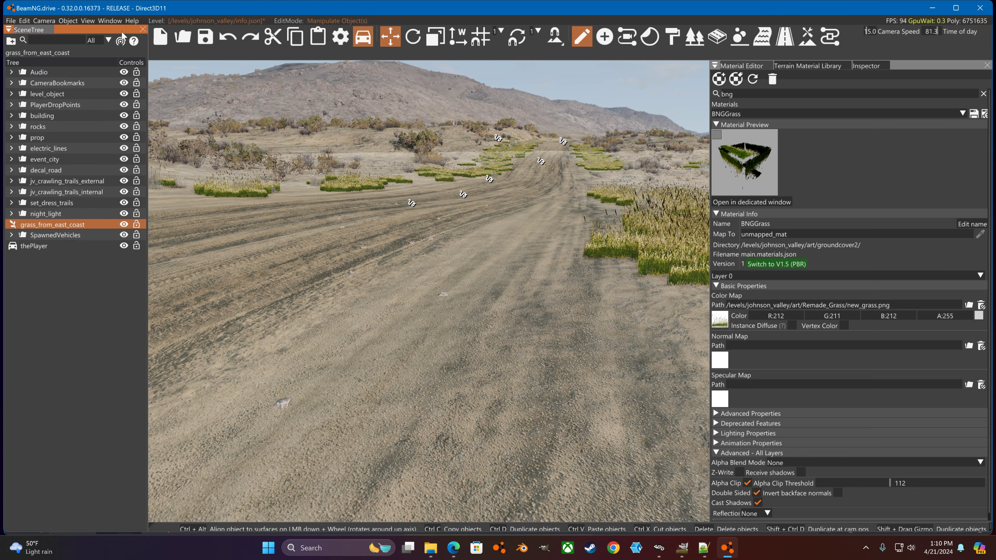
drag(123, 36, 327, 288)
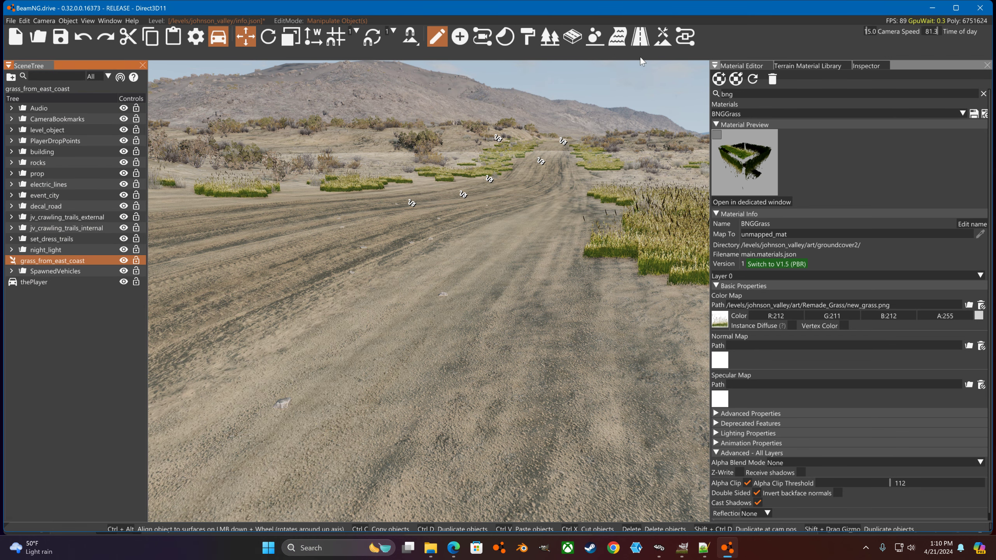
click(109, 21)
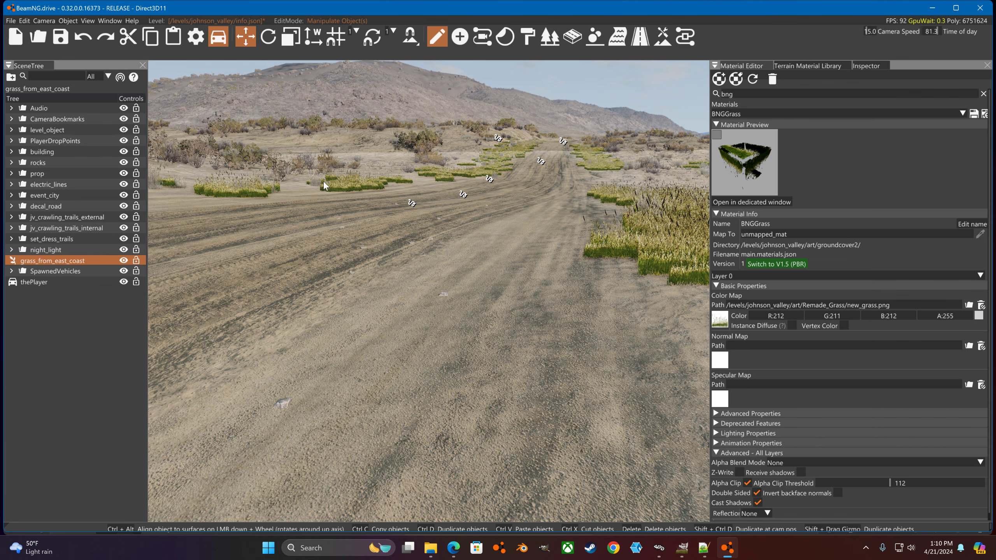
Turn the camera back along the dirt track toward the buildings and display the Terrain Material Library
right_drag(386, 179, 188, 179)
key(s)
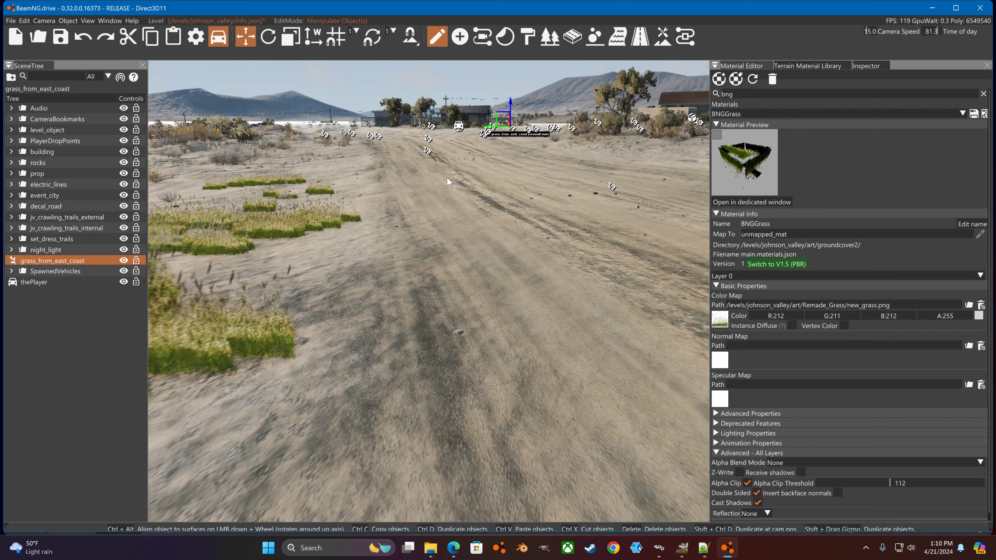
click(817, 67)
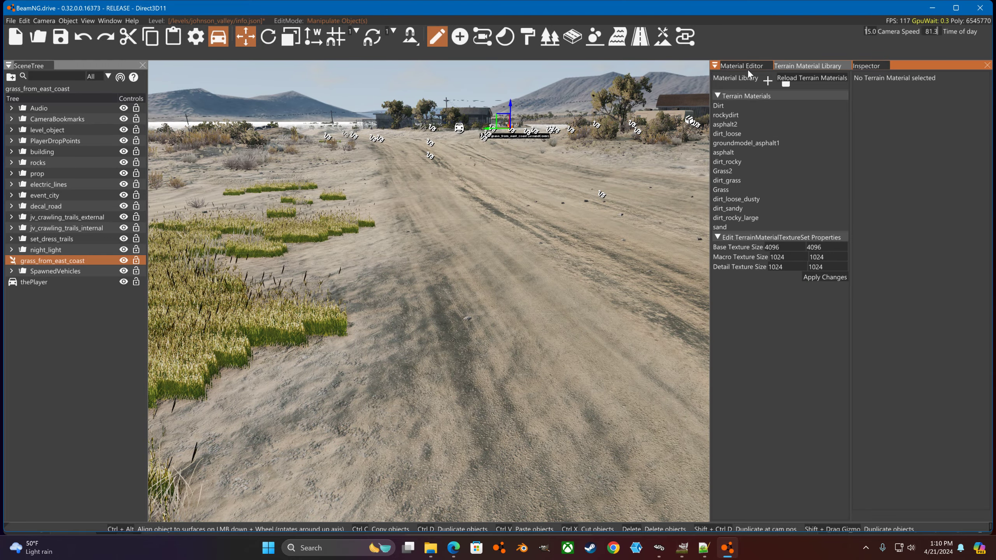
click(747, 67)
click(795, 66)
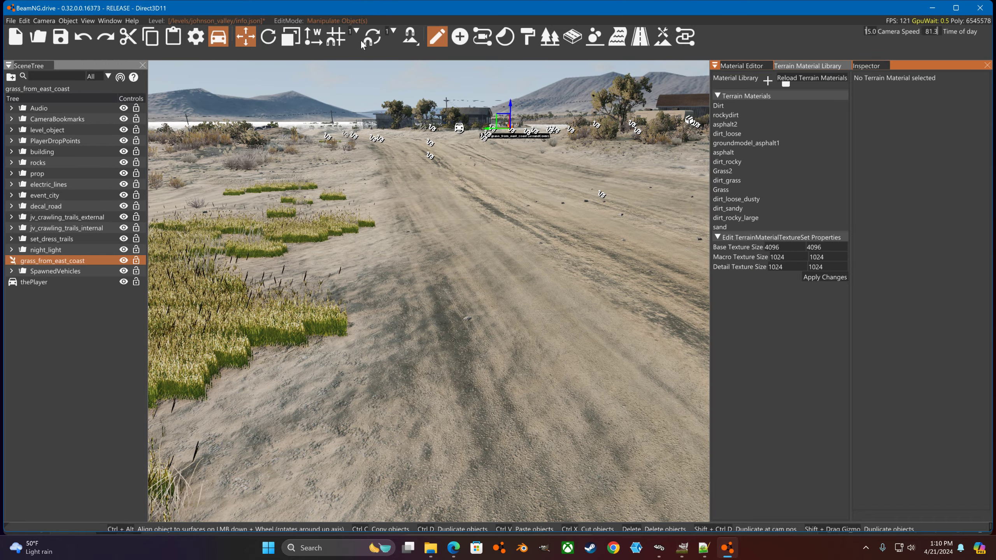
Activate the Terrain Painter in the Terrain Tools and check the console log
click(109, 20)
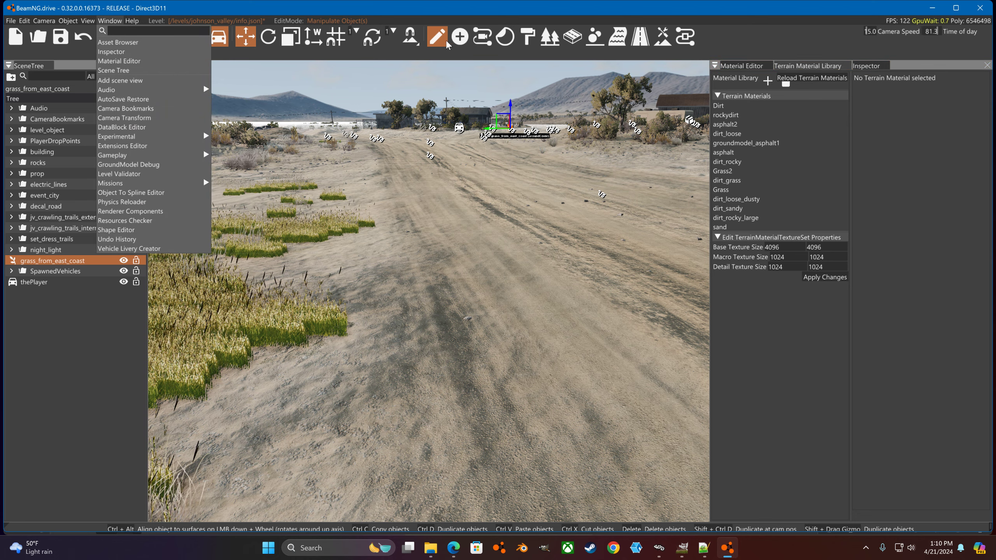
click(460, 37)
click(461, 37)
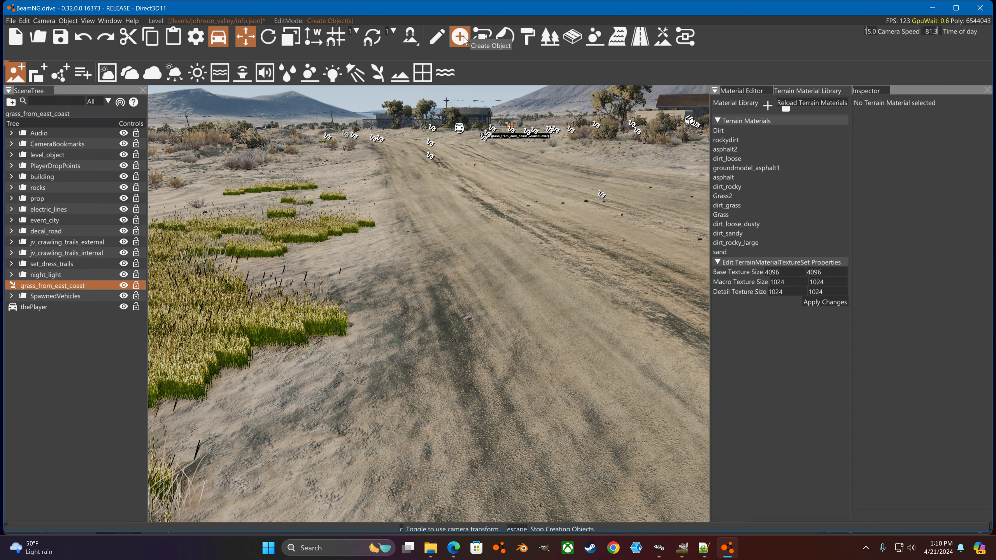
click(663, 37)
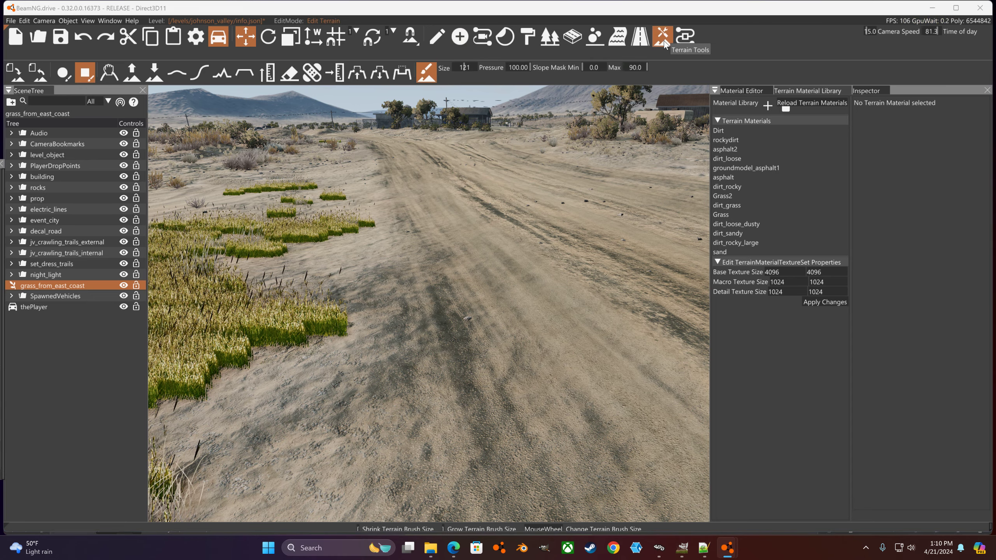
click(433, 79)
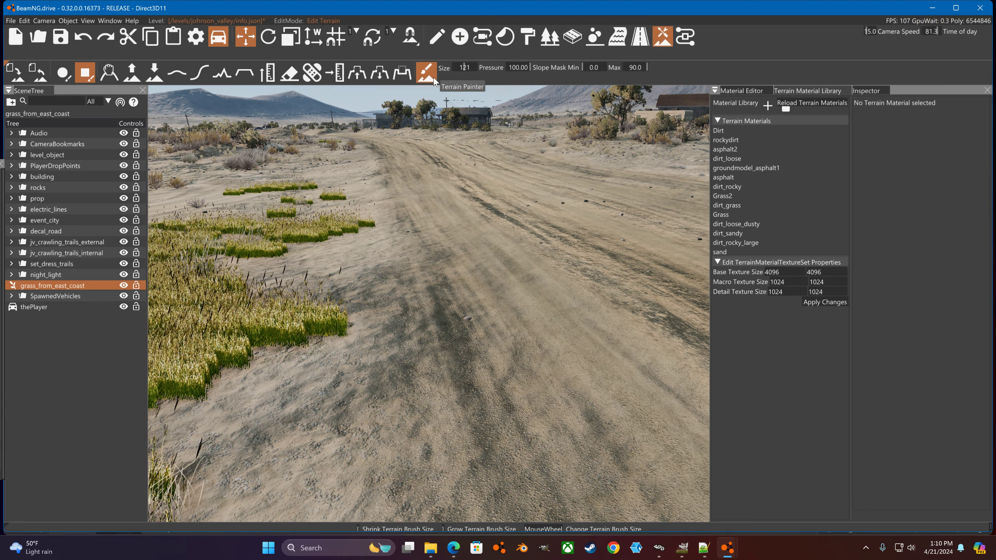
key(grave)
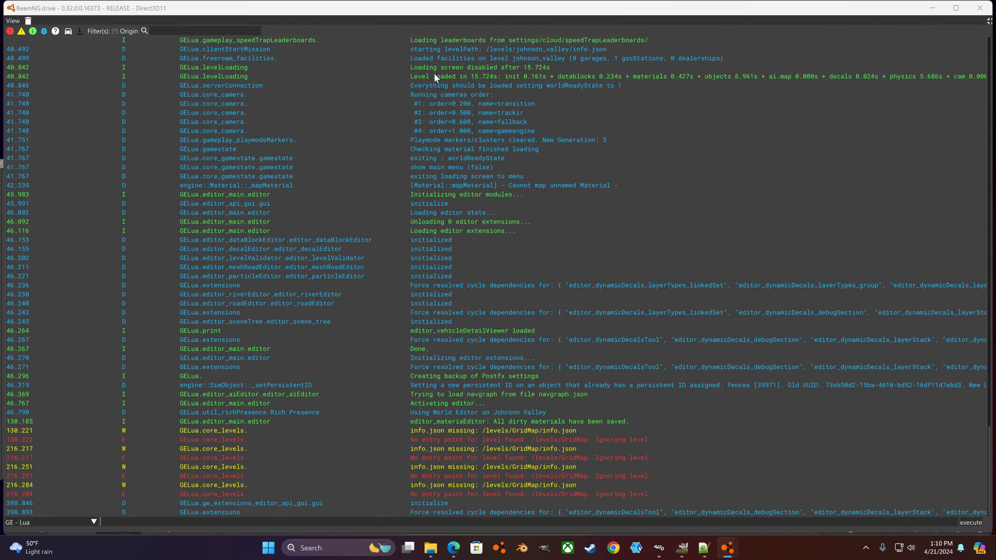
key(grave)
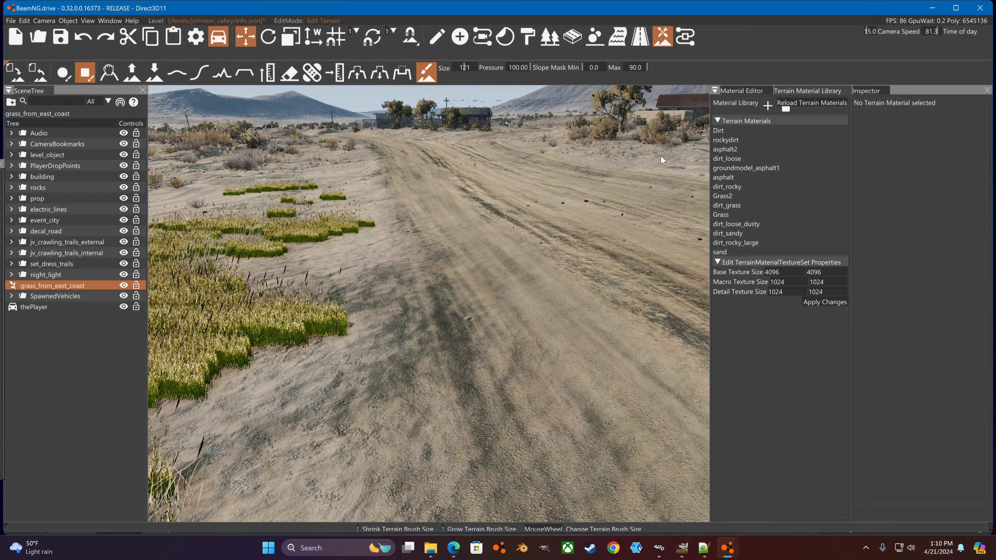
Show the asphalt2 terrain material's properties and undock the SceneTree, moving it partly out of the viewport
click(720, 149)
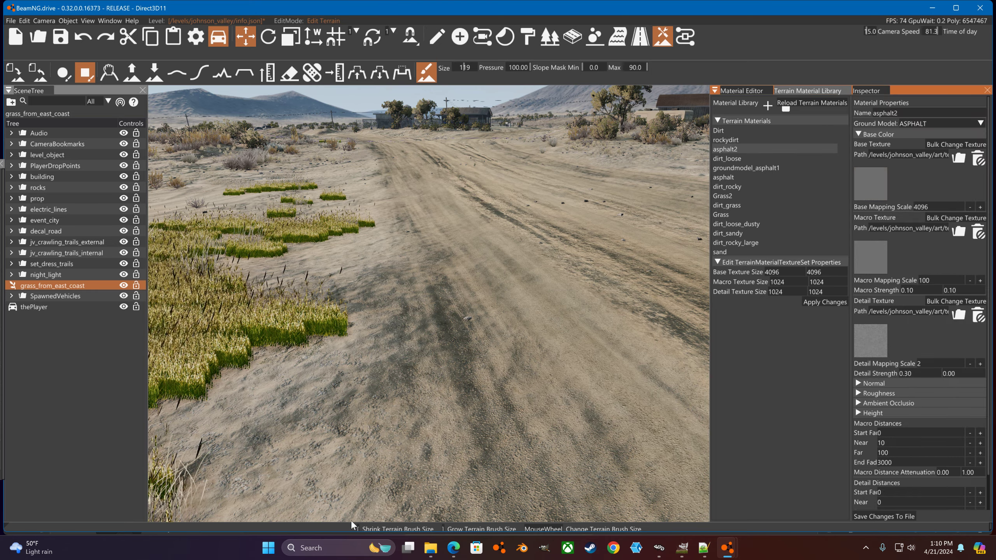
drag(351, 522, 371, 503)
drag(83, 91, 74, 301)
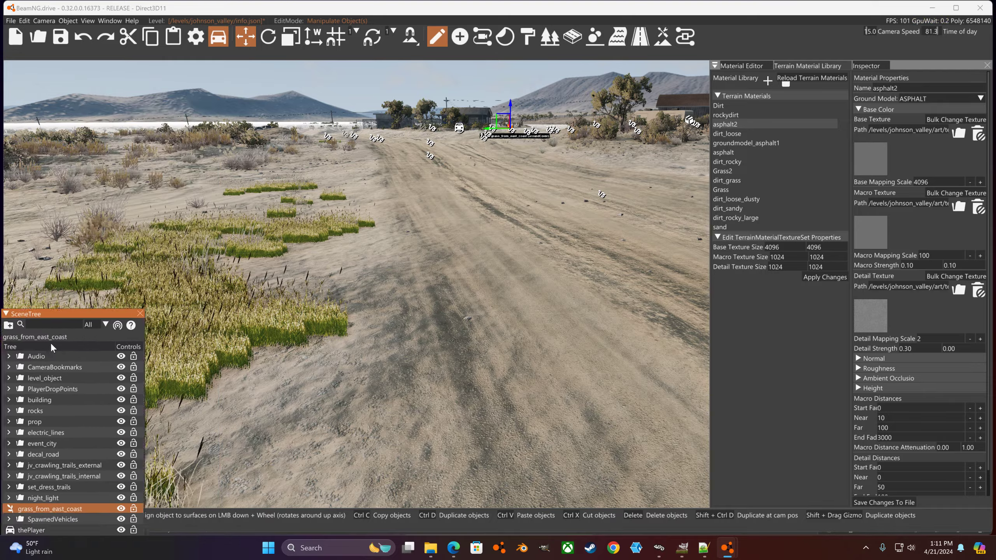
drag(52, 347, 3, 166)
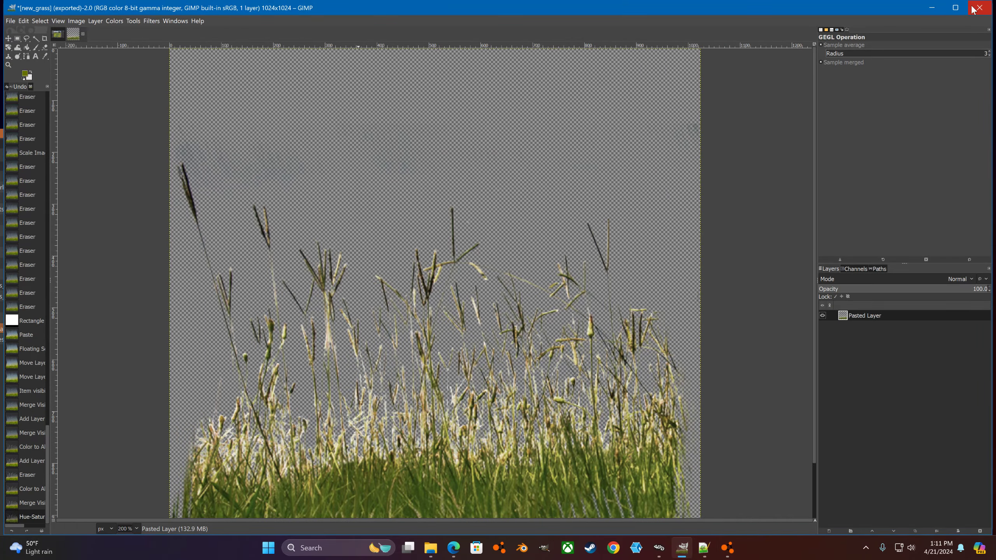
Close GIMP with its new_grass image and return to the BeamNG.drive World Editor
click(974, 11)
click(185, 171)
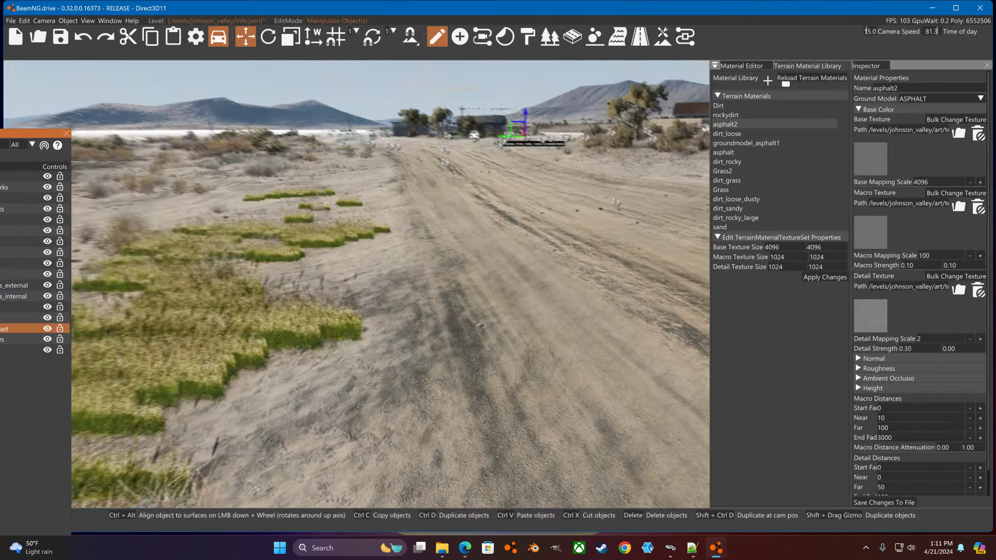
Fly low past the dense grass patch and along the track to examine how the ground cover looks from driving height
right_drag(390, 284, 126, 222)
key(w)
key(w)
key(d)
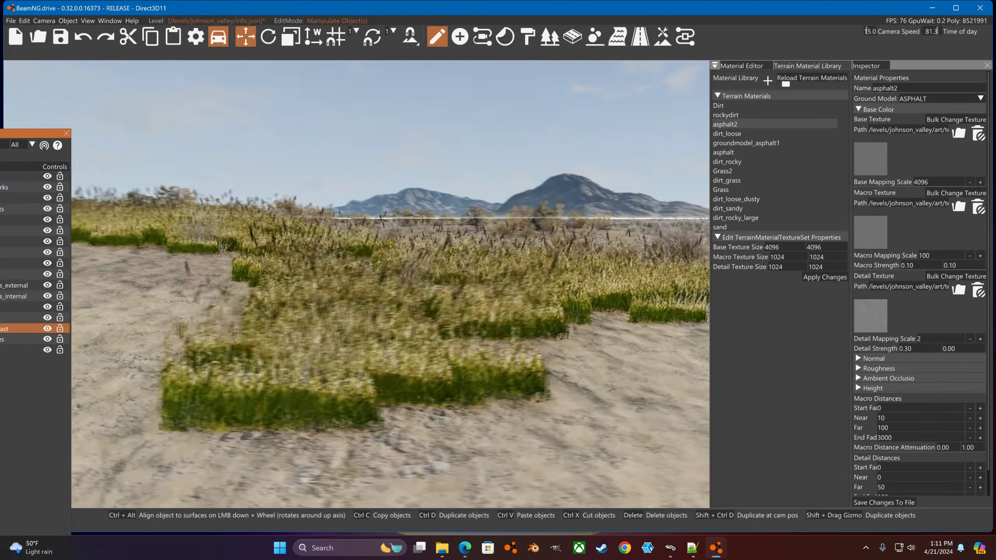
key(s)
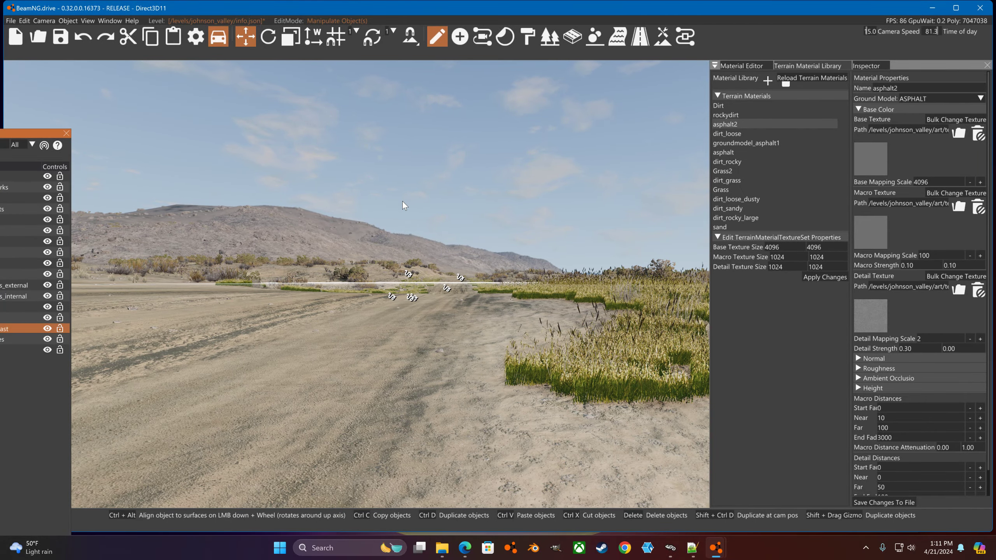
key(w)
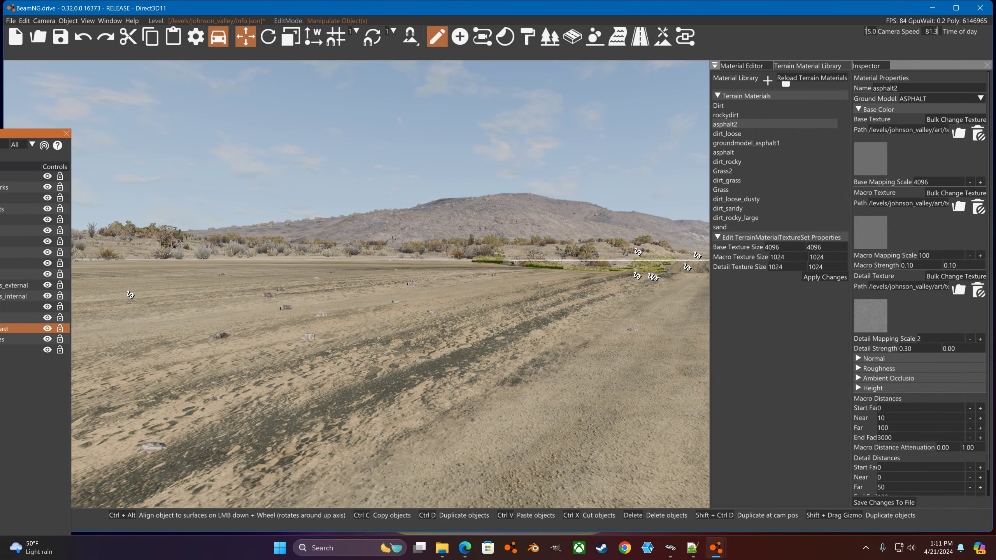